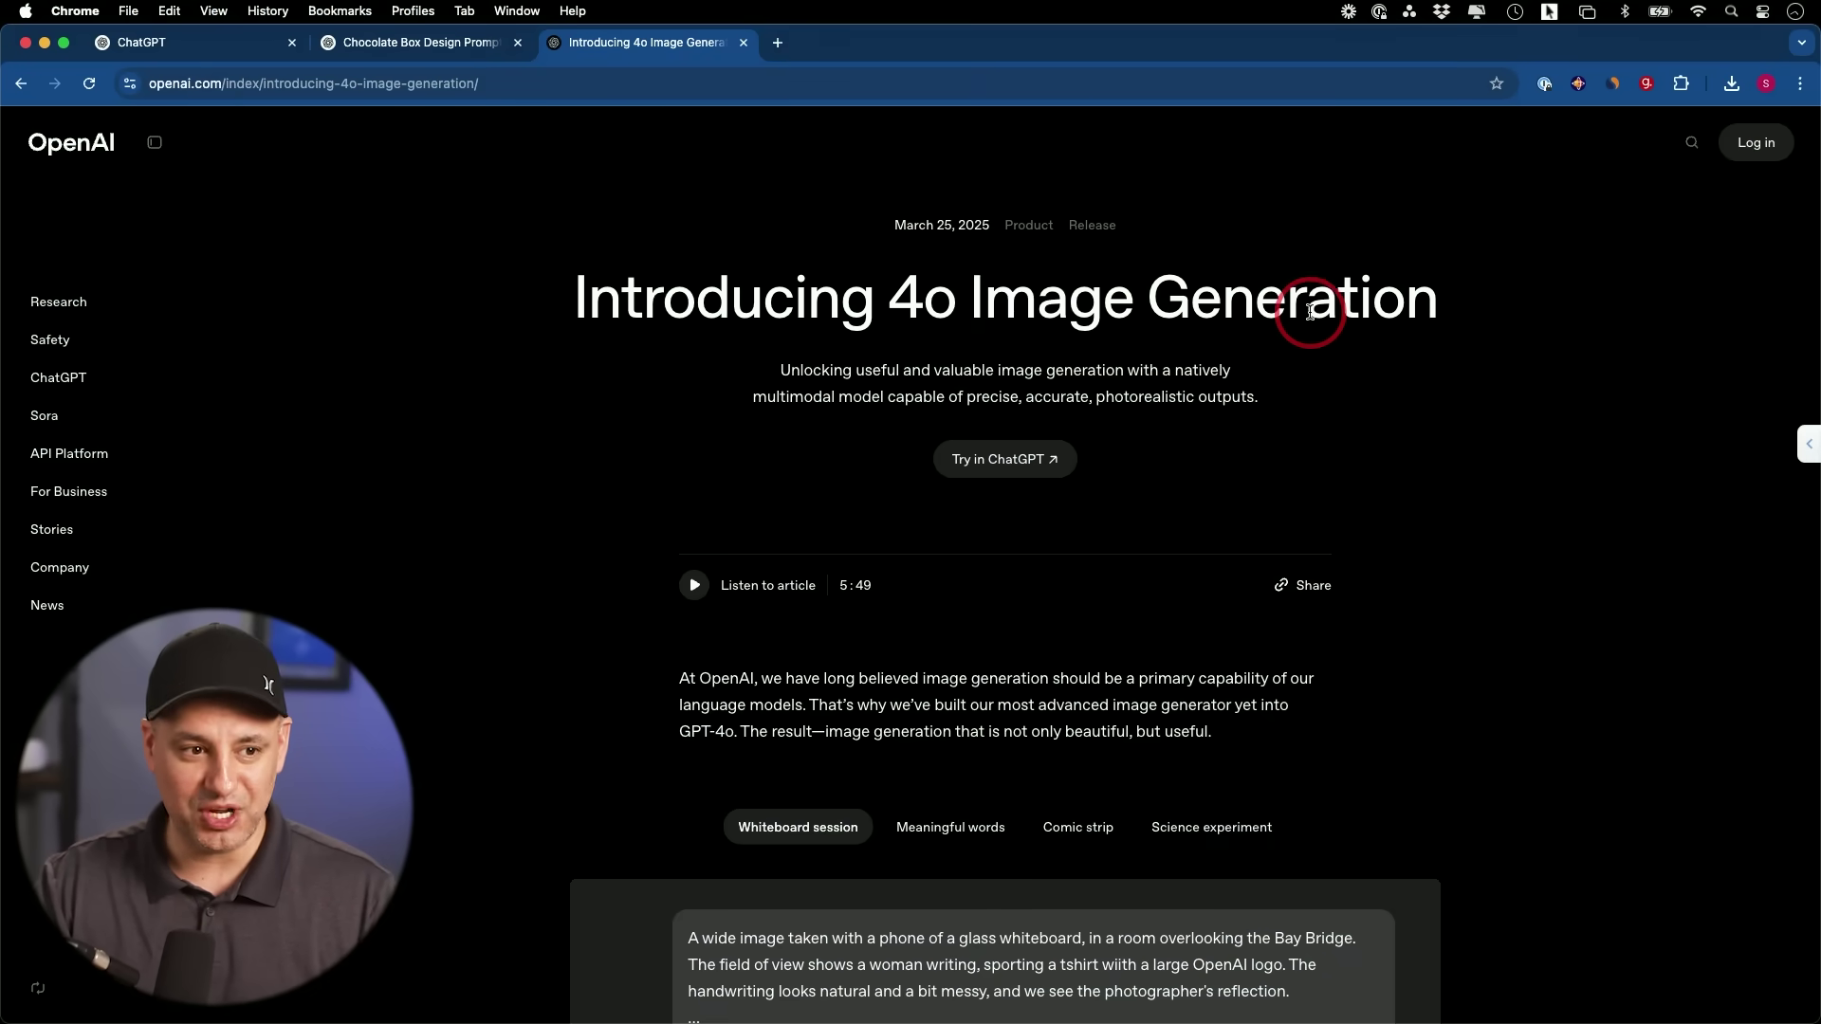
Scroll through the 4o Image Generation announcement article
scroll(1310, 312, "down", 1)
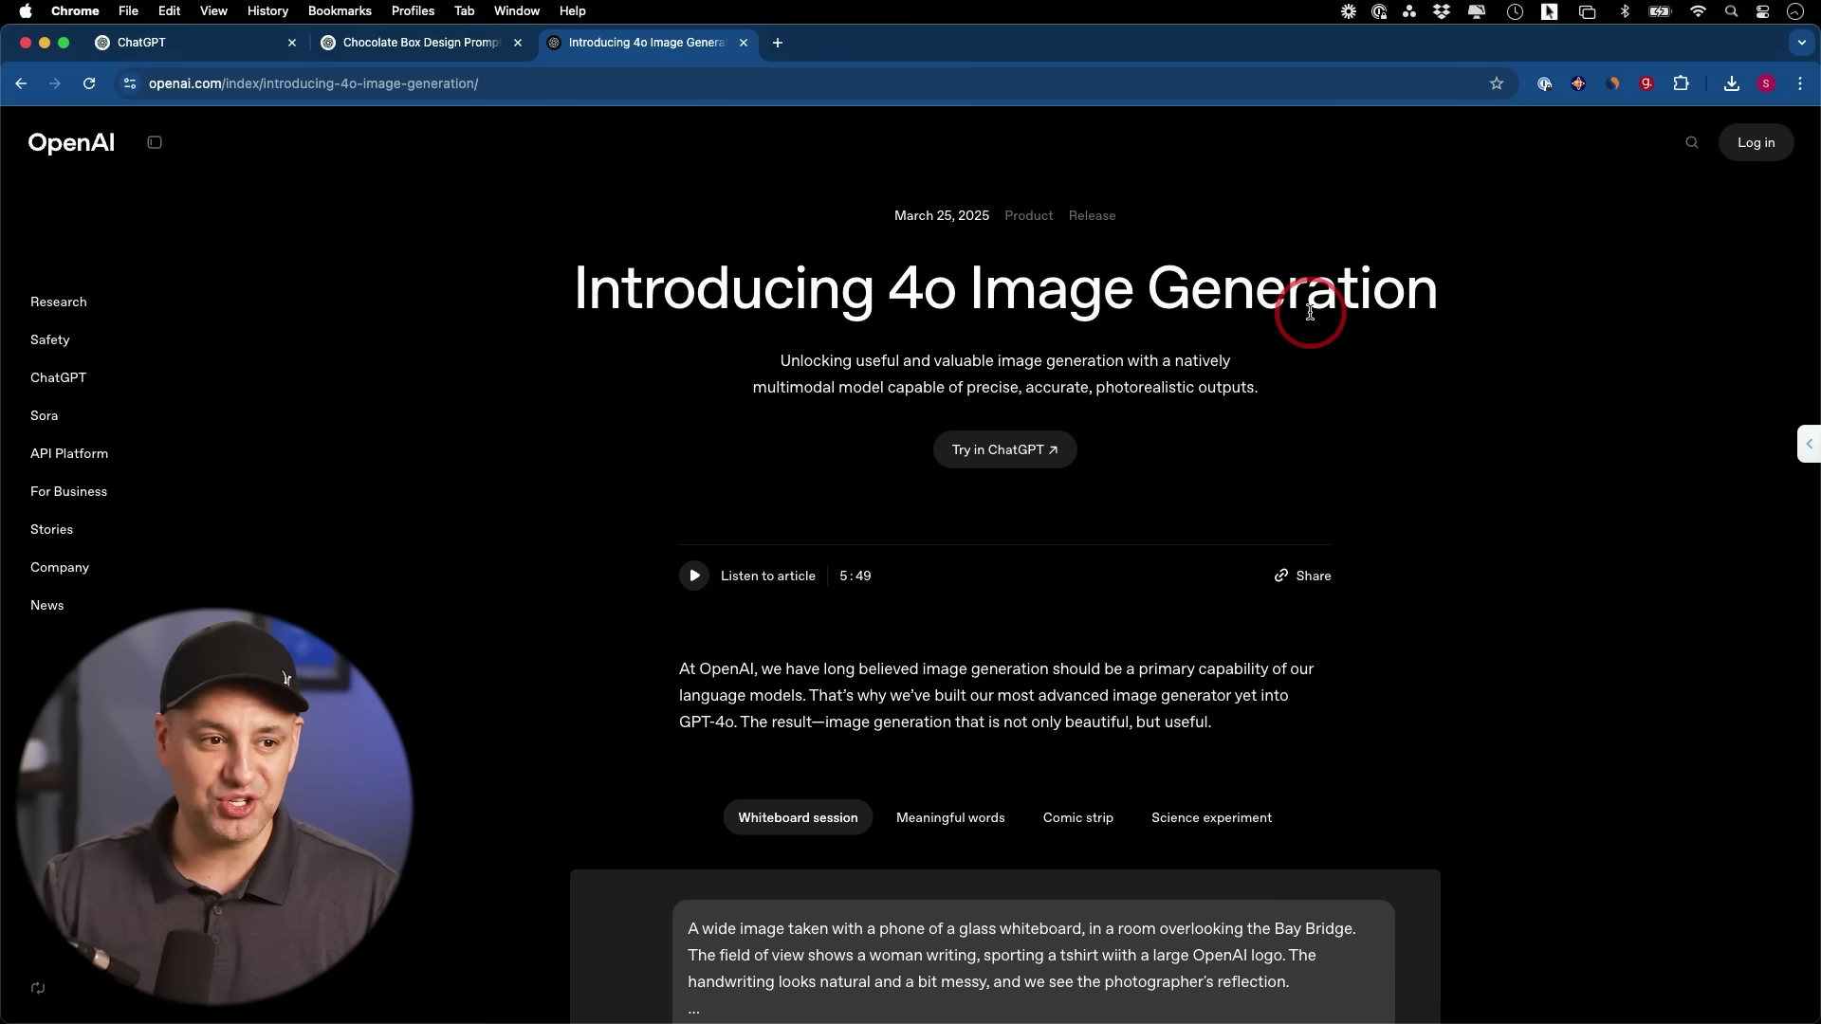
scroll(1310, 313, "up", 1)
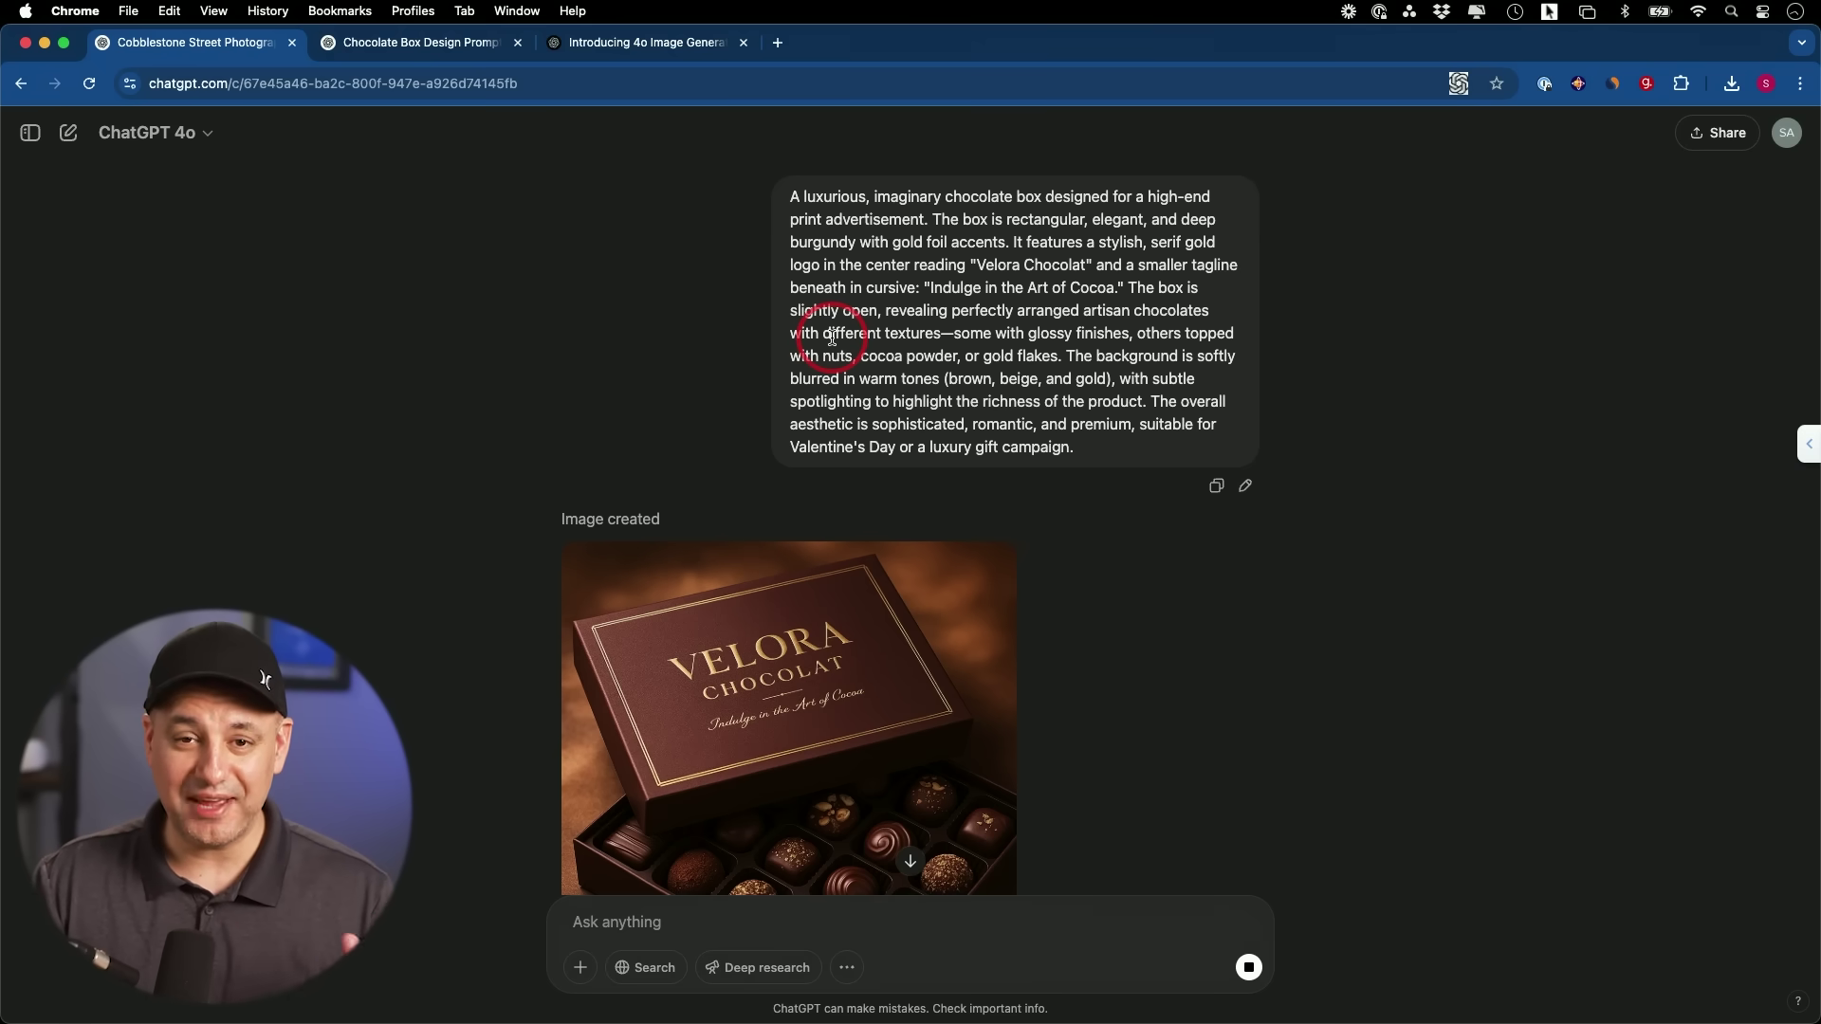
Highlight the 'Velora Chocolat' brand name and tagline, then enlarge the chocolate box image
scroll(940, 327, "down", 1)
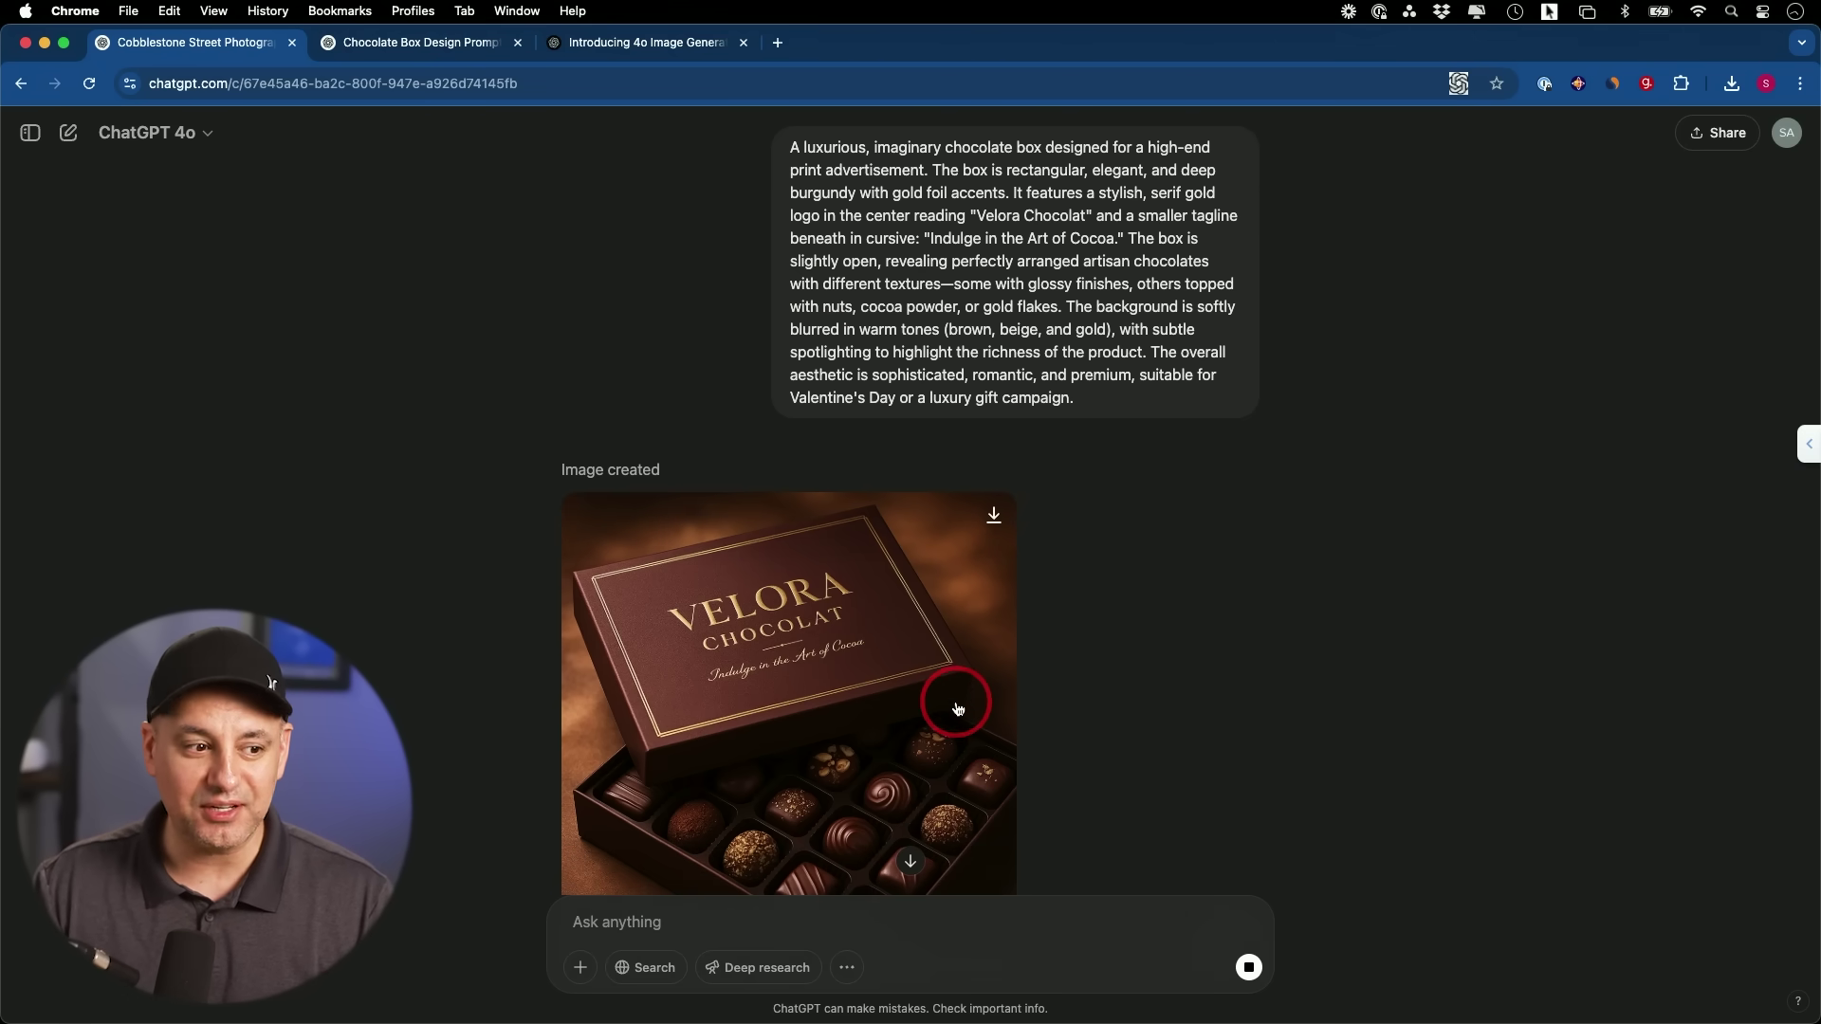
scroll(963, 711, "up", 2)
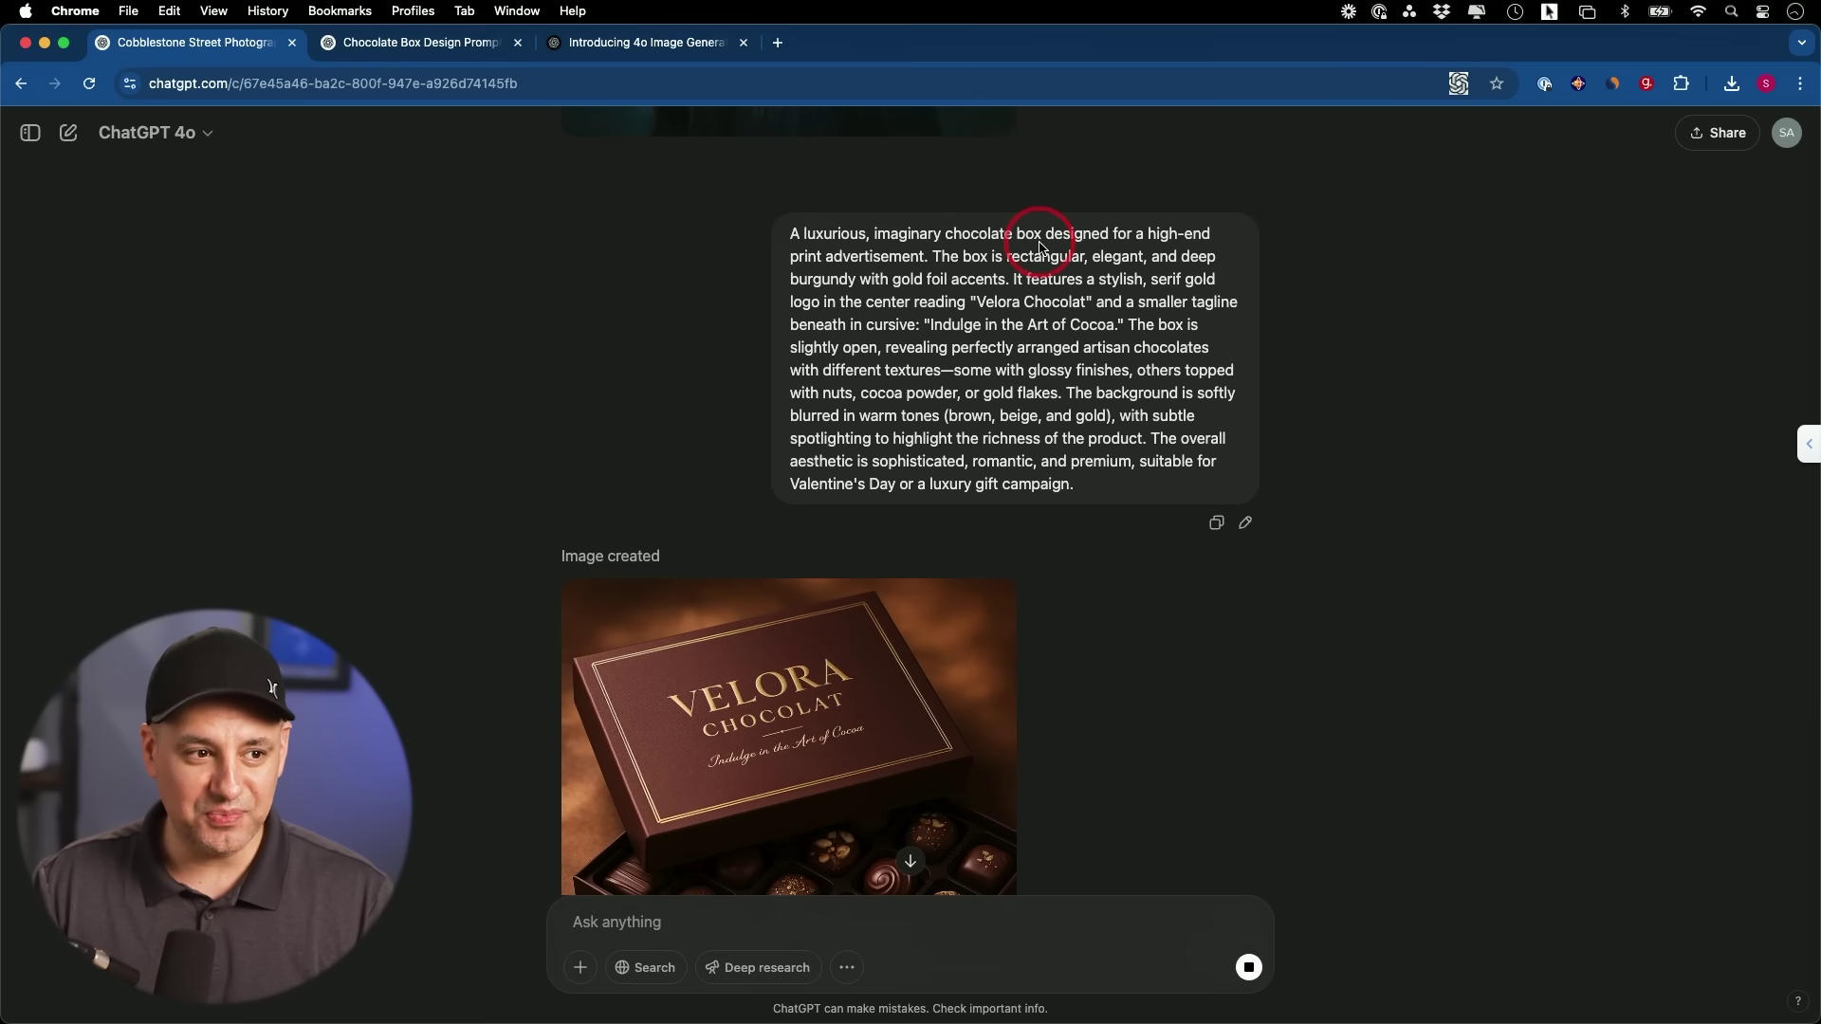
scroll(1025, 258, "down", 1)
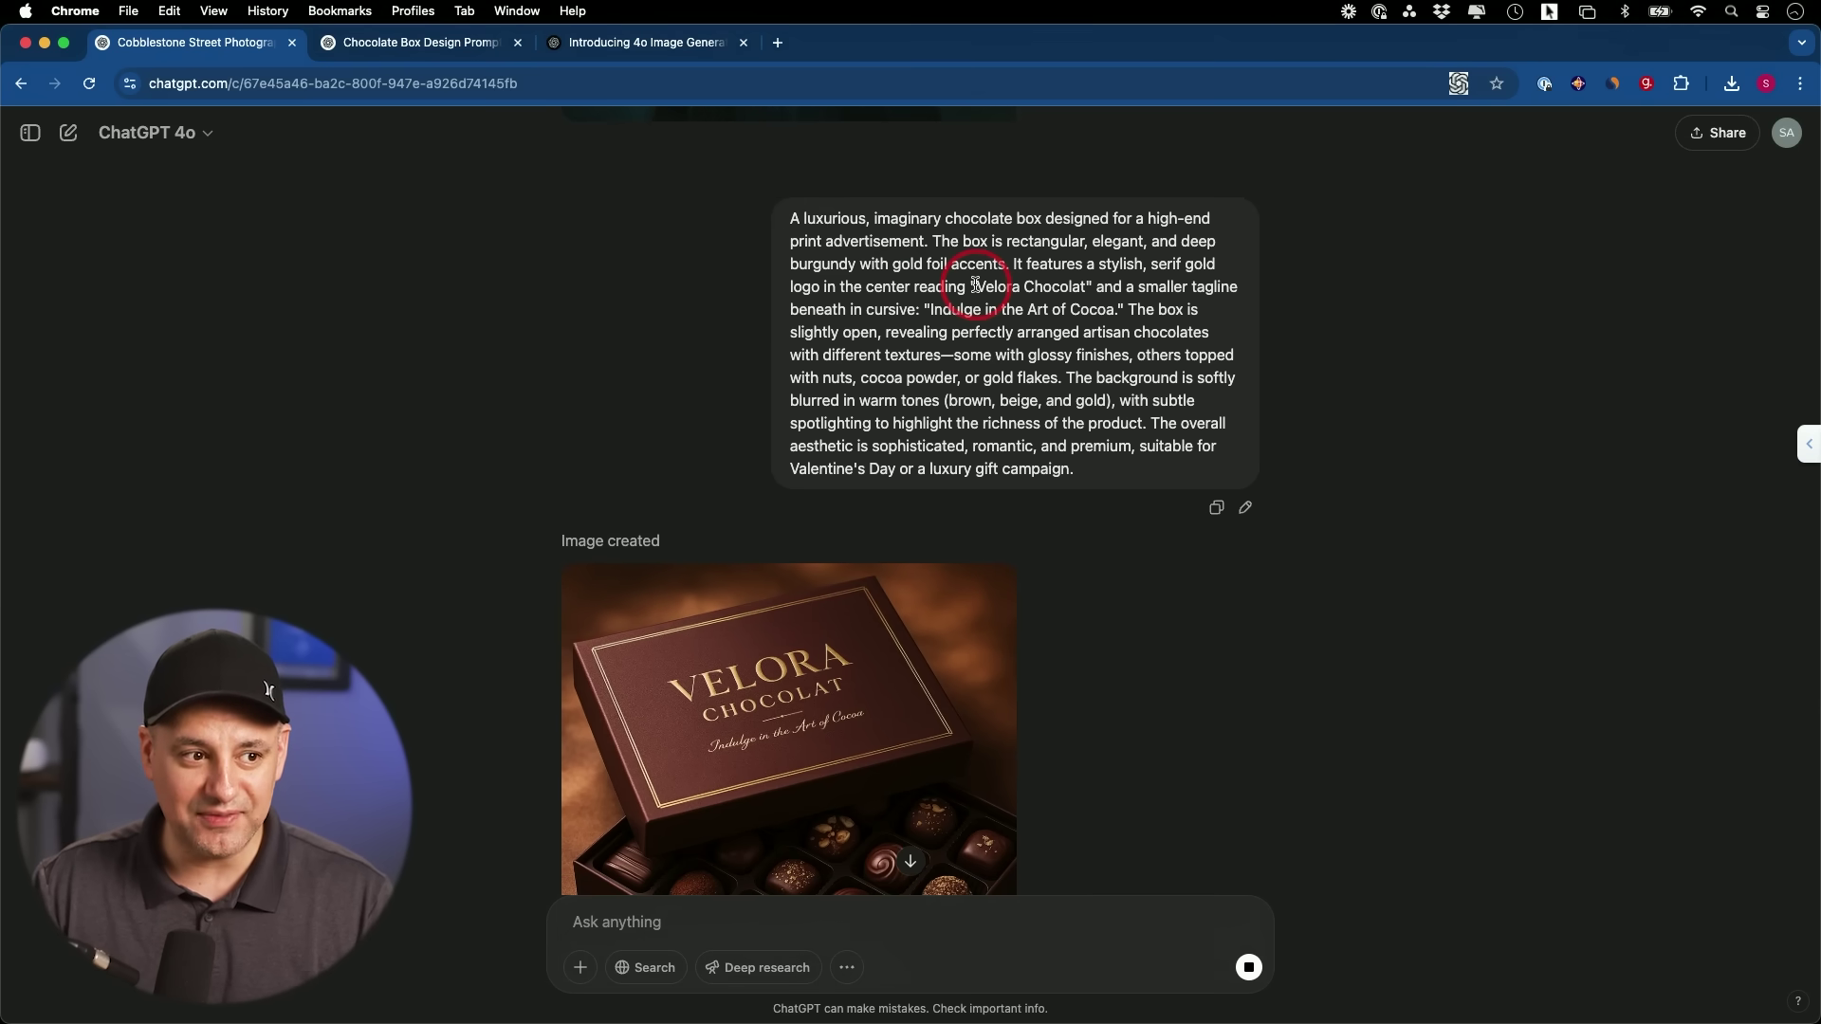
left_click_drag(969, 285, 1098, 287)
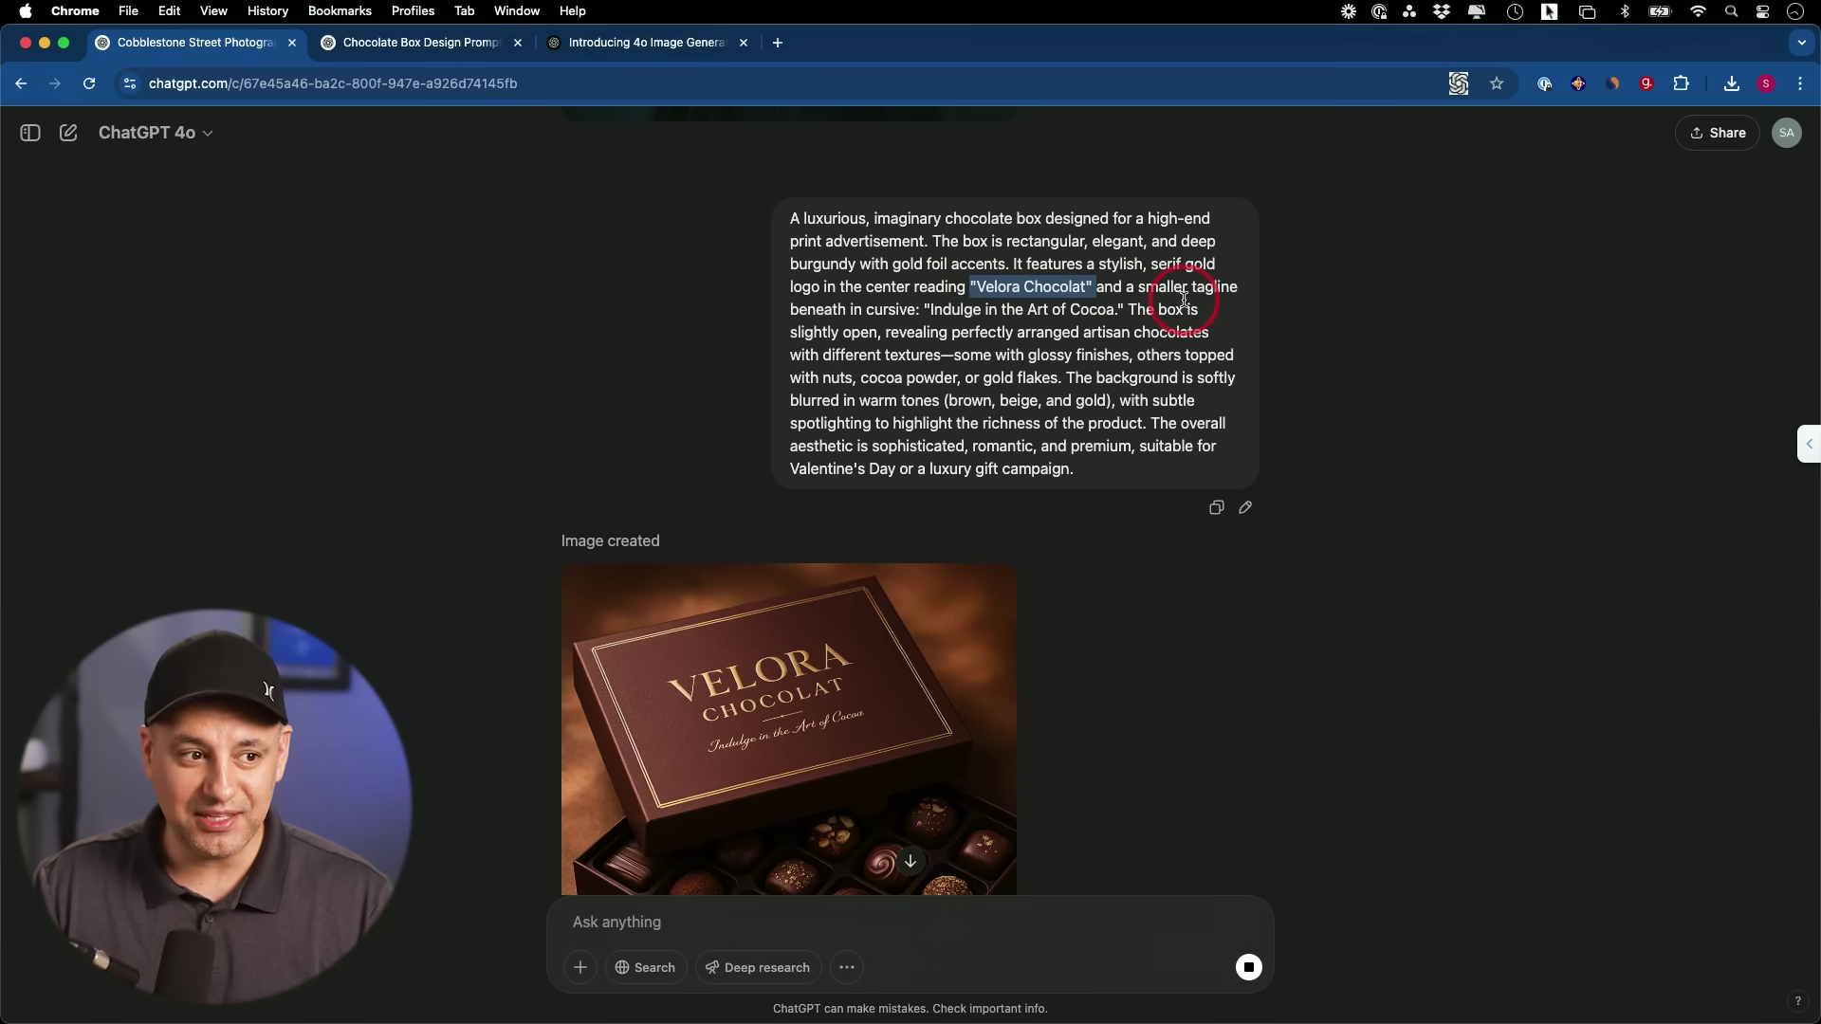
left_click_drag(925, 310, 1125, 310)
scroll(909, 332, "down", 2)
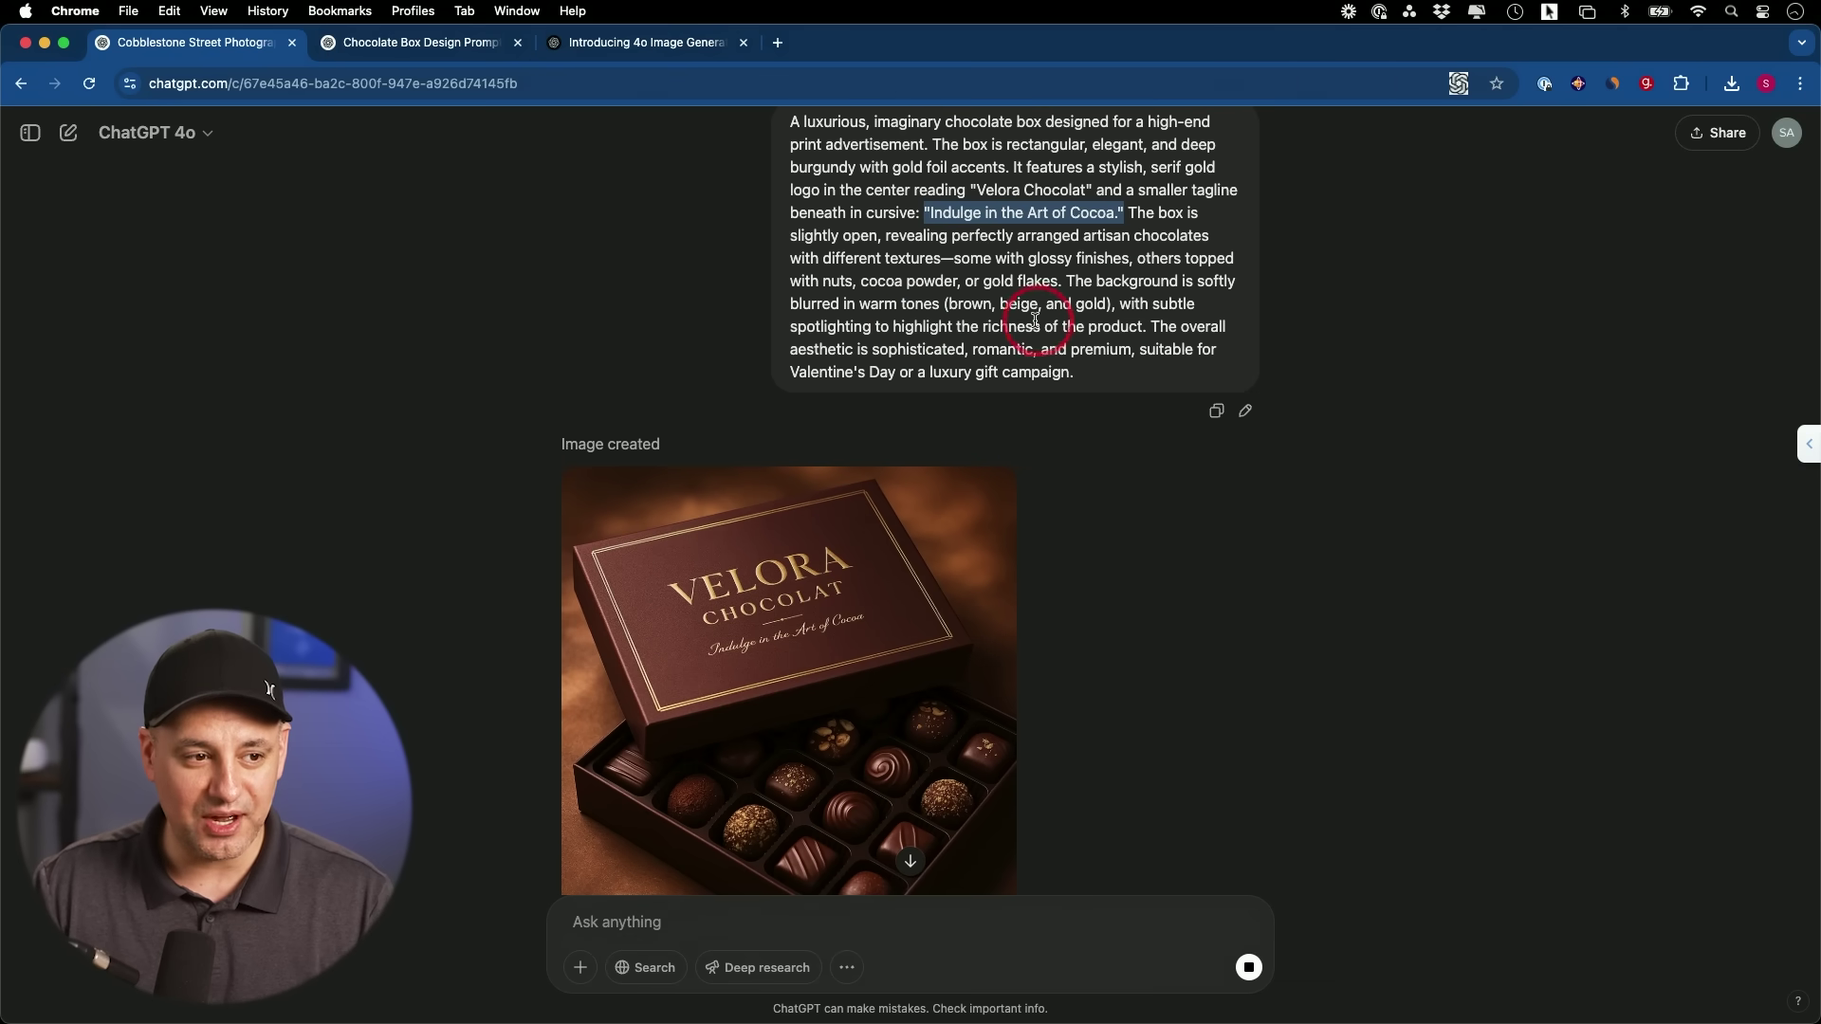
left_click(823, 619)
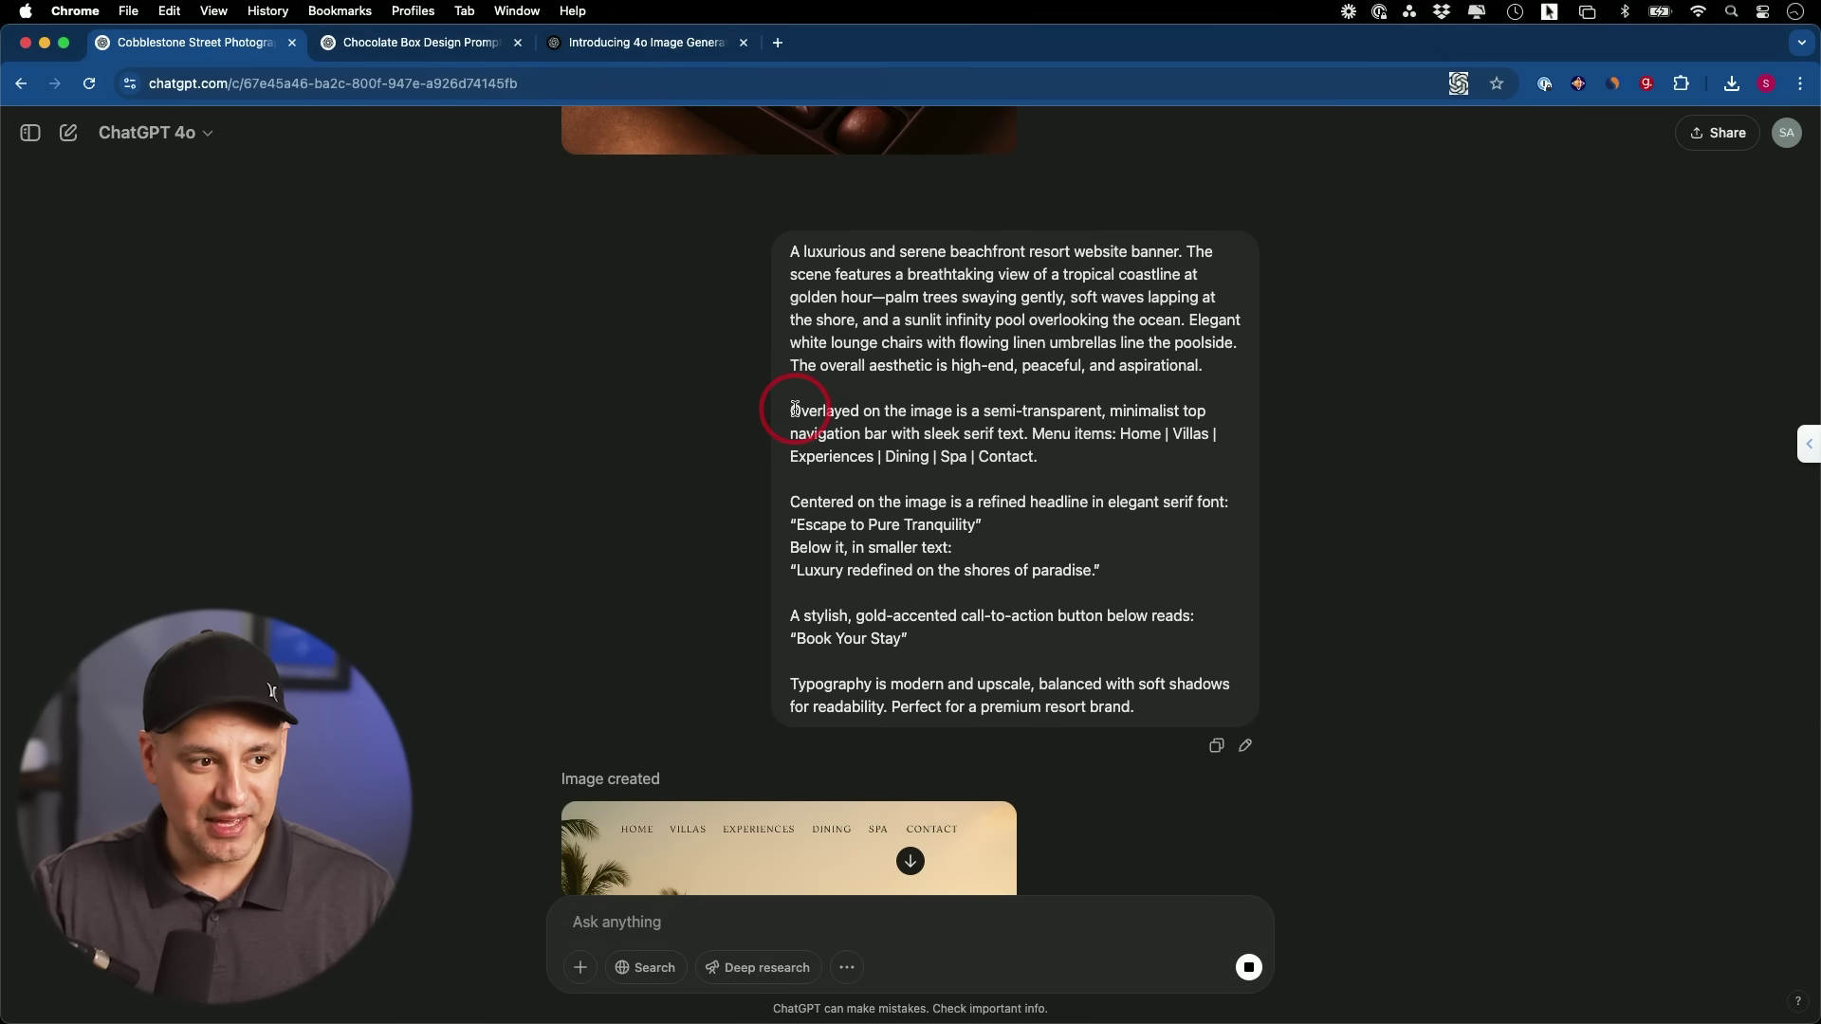
Highlight the navigation bar paragraph and view the first resort banner full size twice
left_click_drag(795, 409, 1053, 460)
left_click(1055, 460)
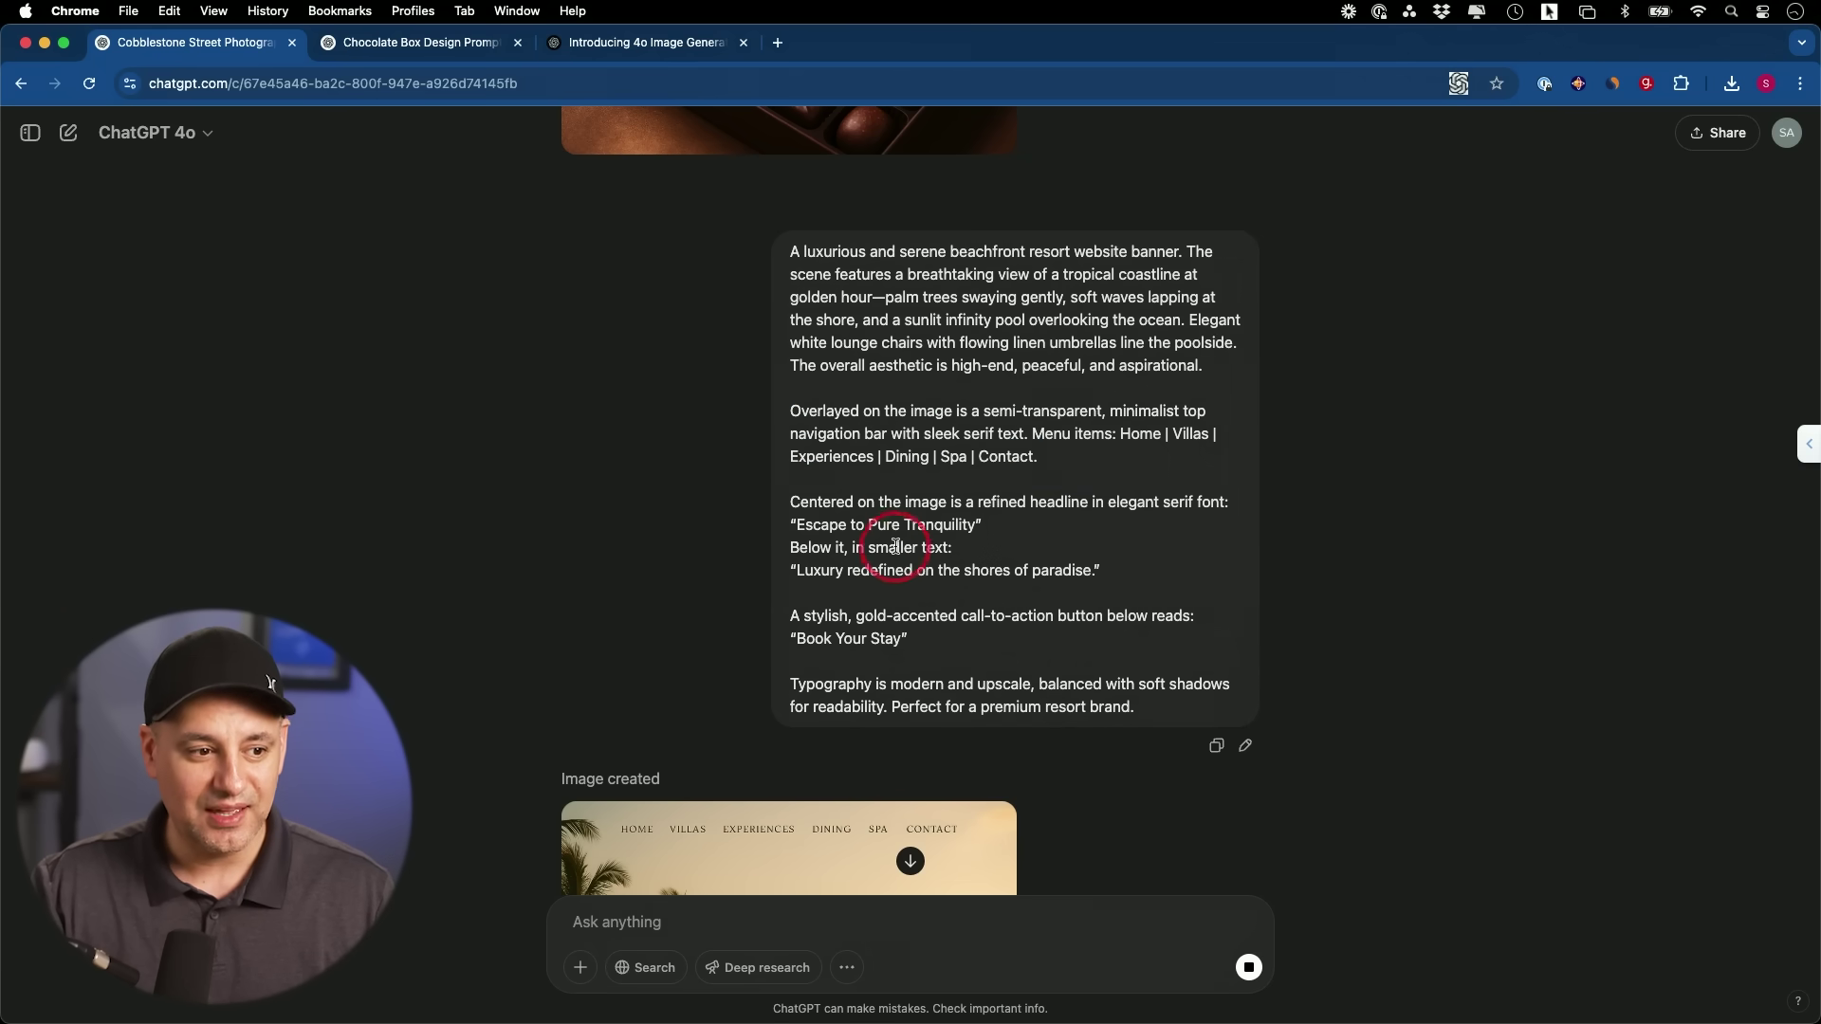
scroll(909, 651, "down", 2)
scroll(909, 651, "down", 3)
left_click(911, 638)
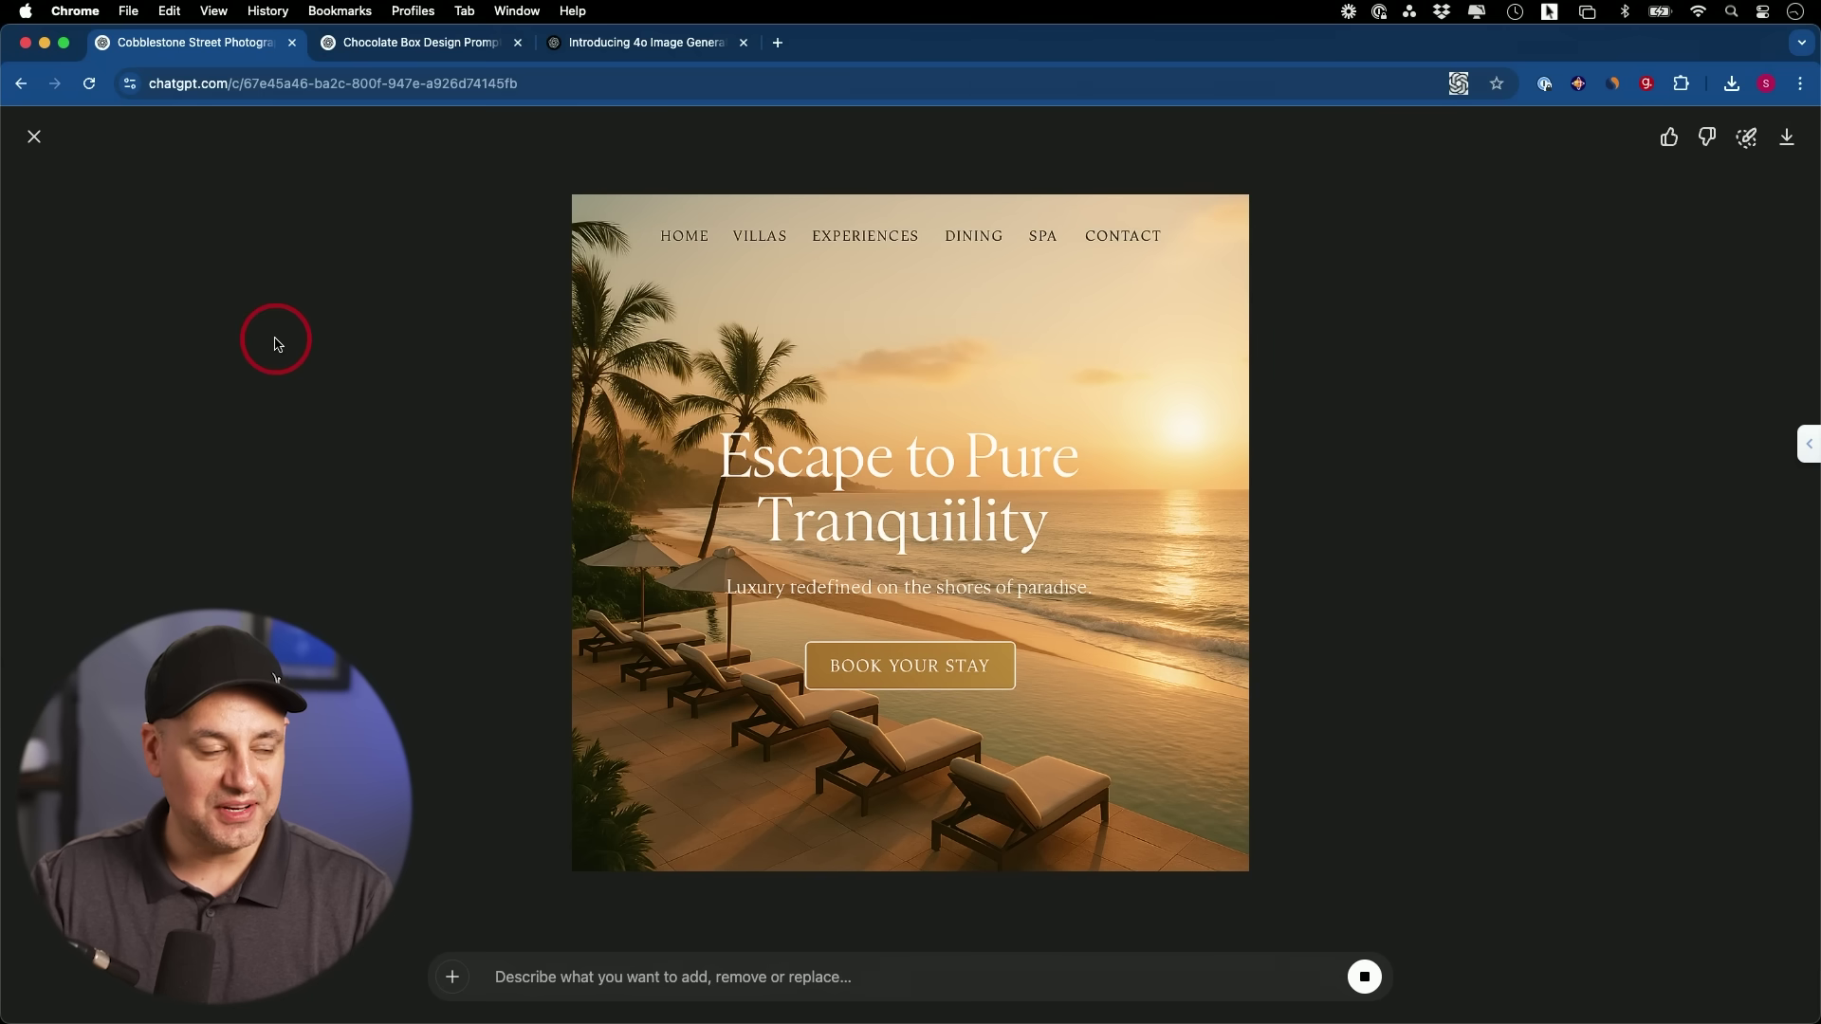
left_click(33, 134)
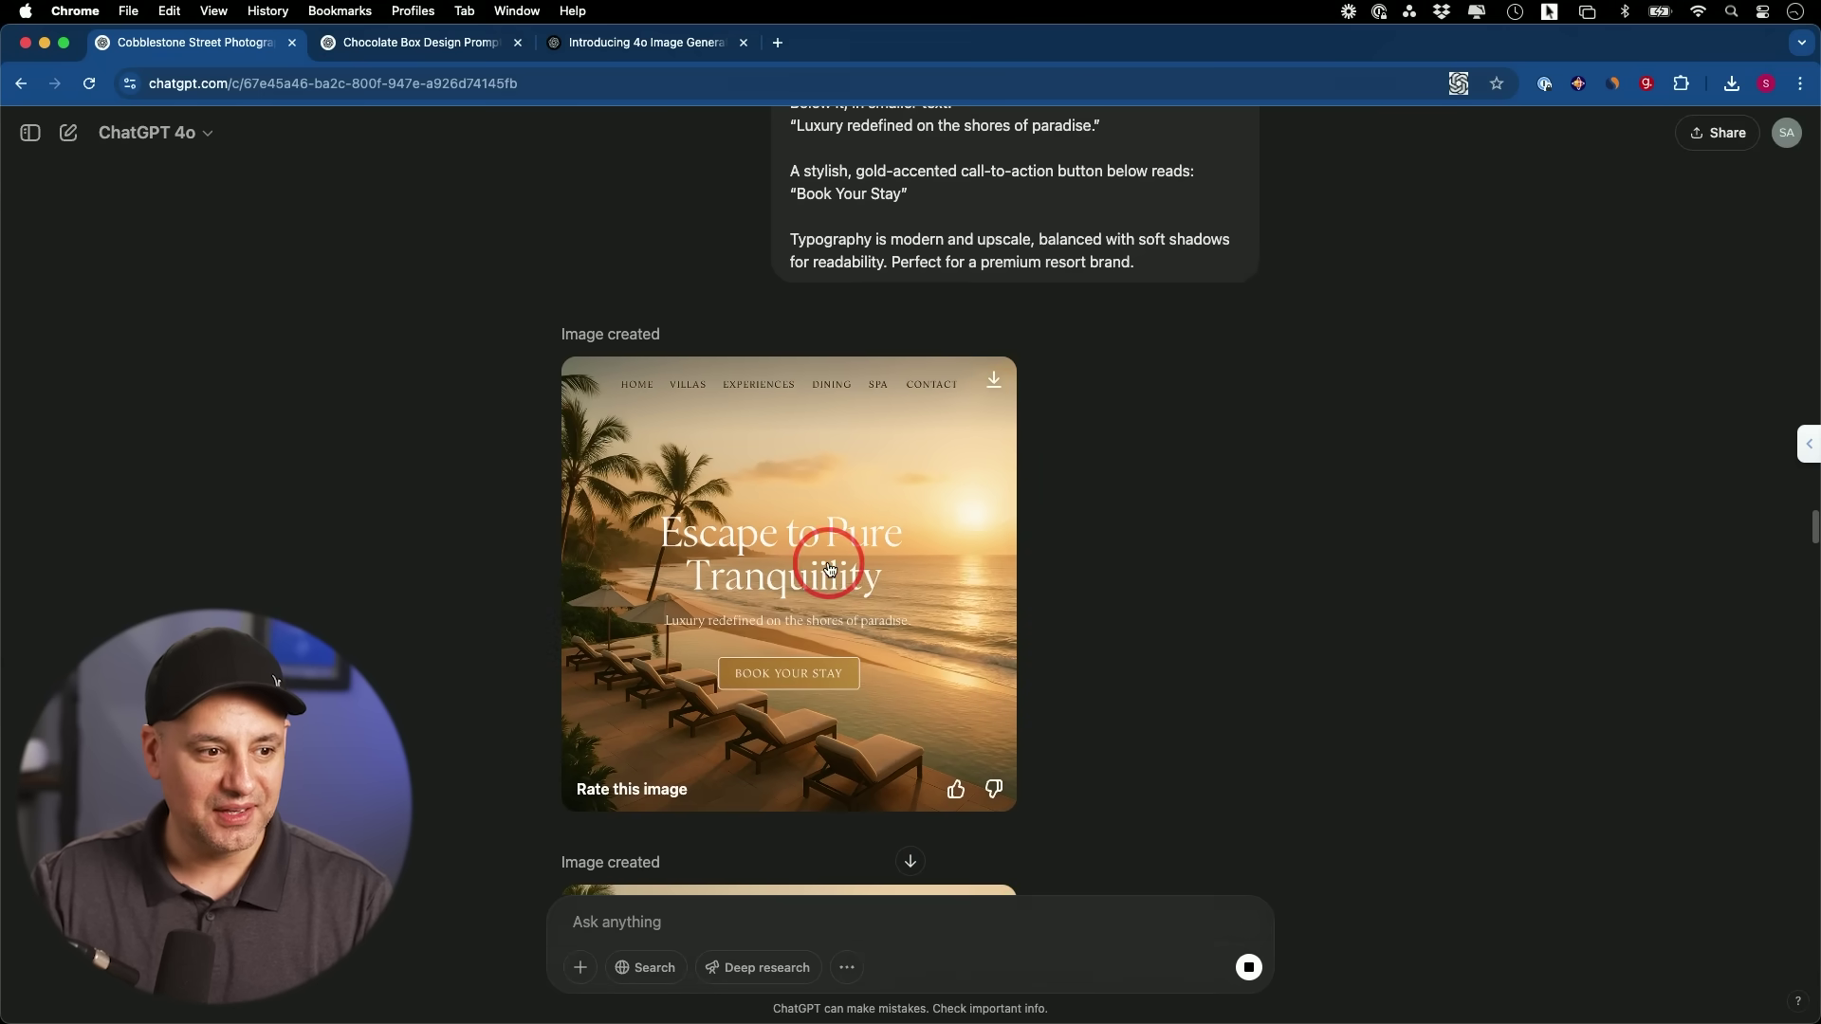
left_click(823, 548)
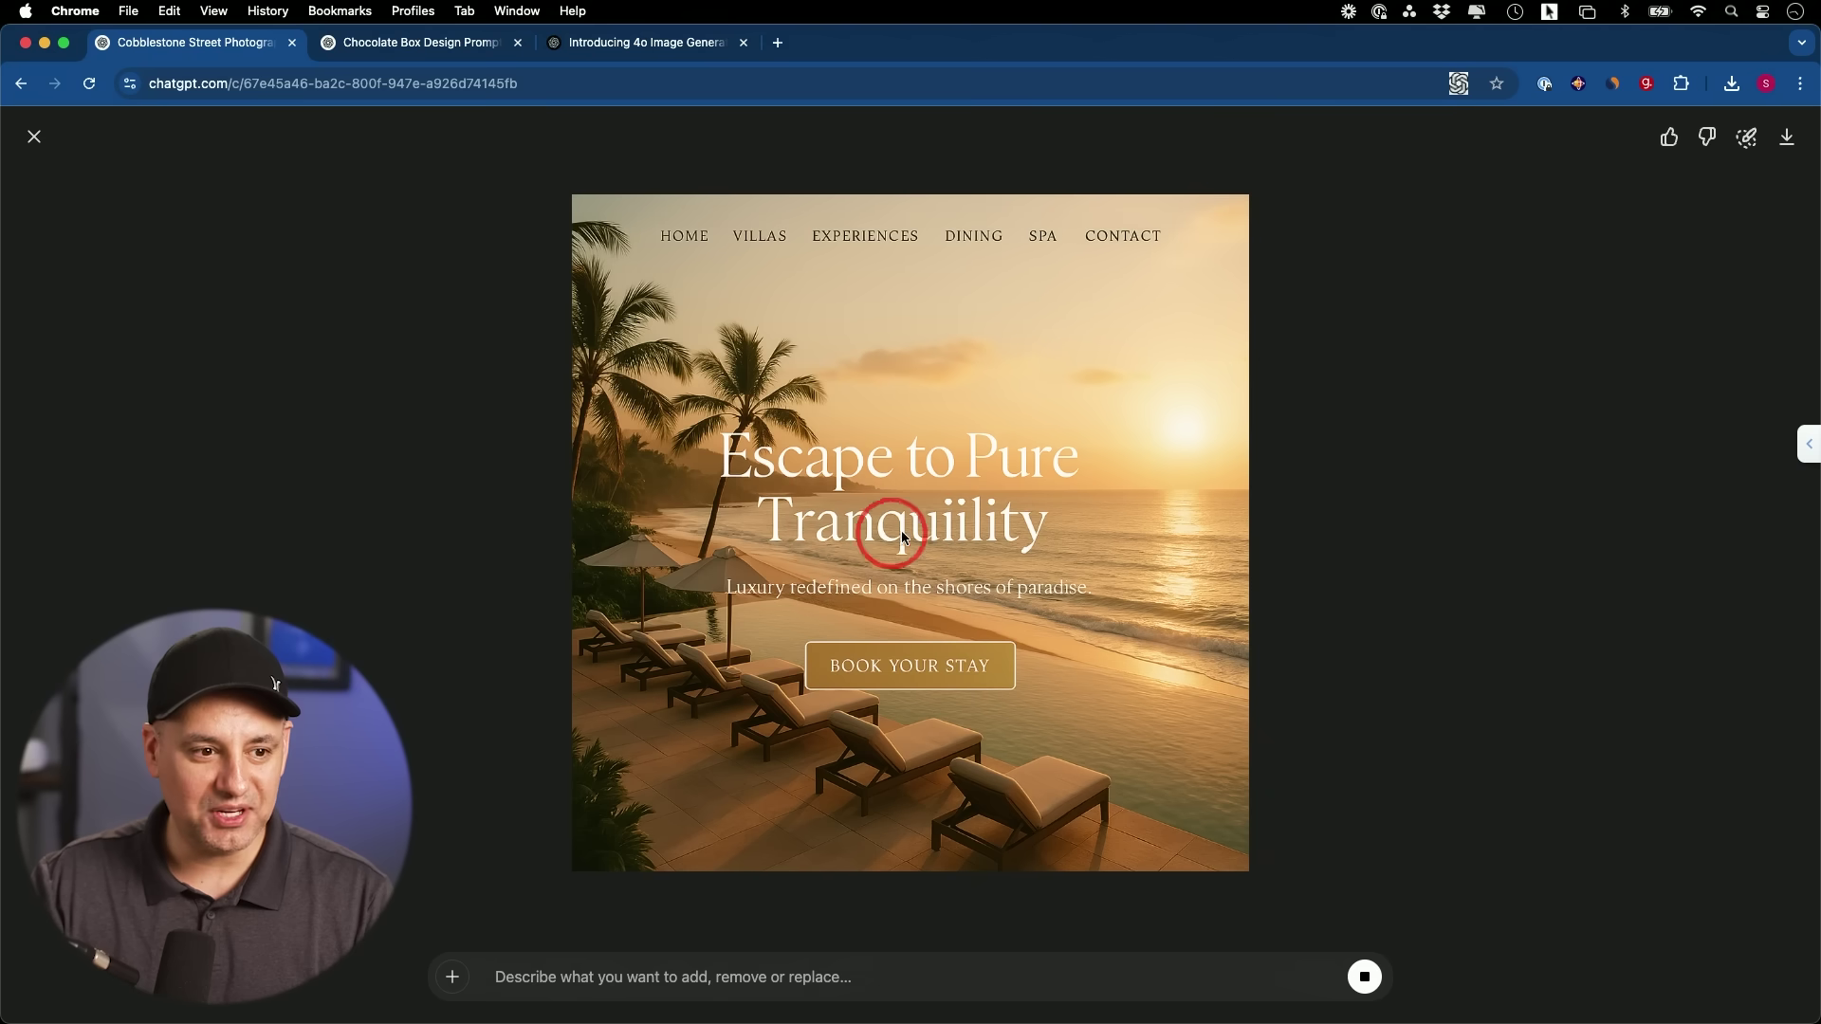
left_click(27, 141)
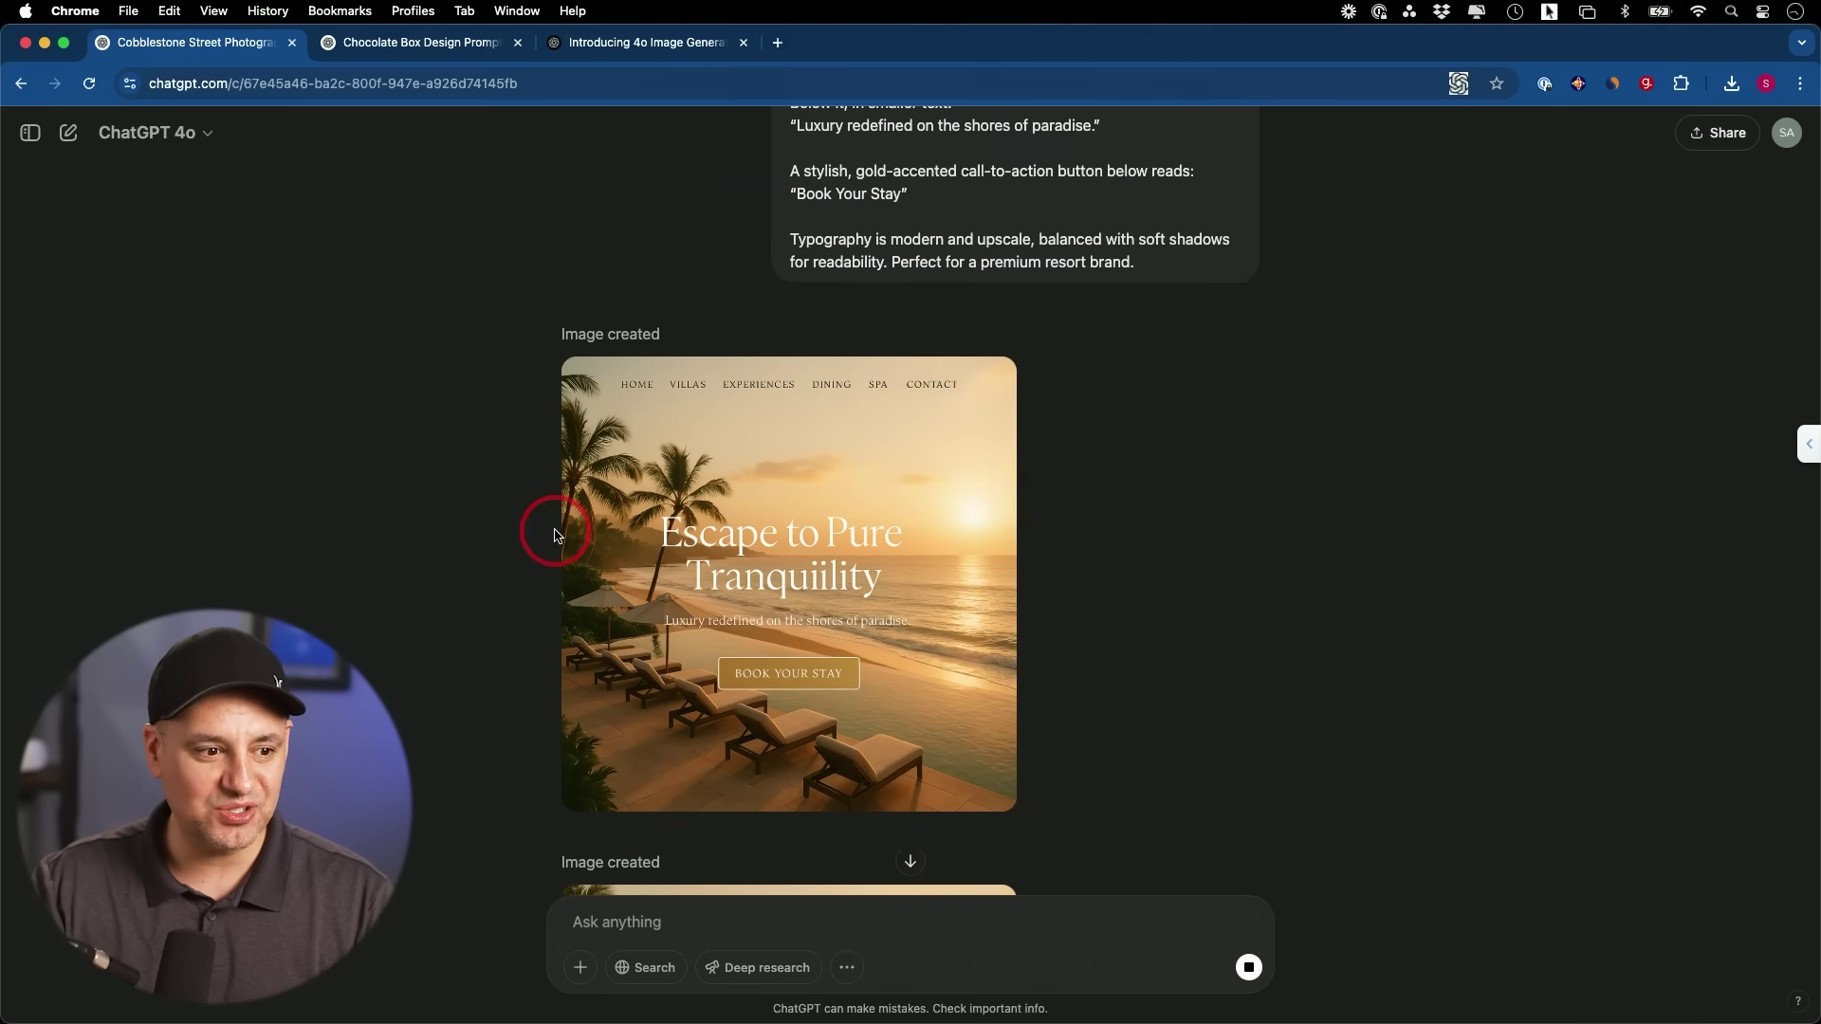
Enlarge the wide 'Escape to Pure Tranquility' banner, then return to the announcement page
scroll(569, 529, "down", 3)
scroll(1077, 523, "down", 5)
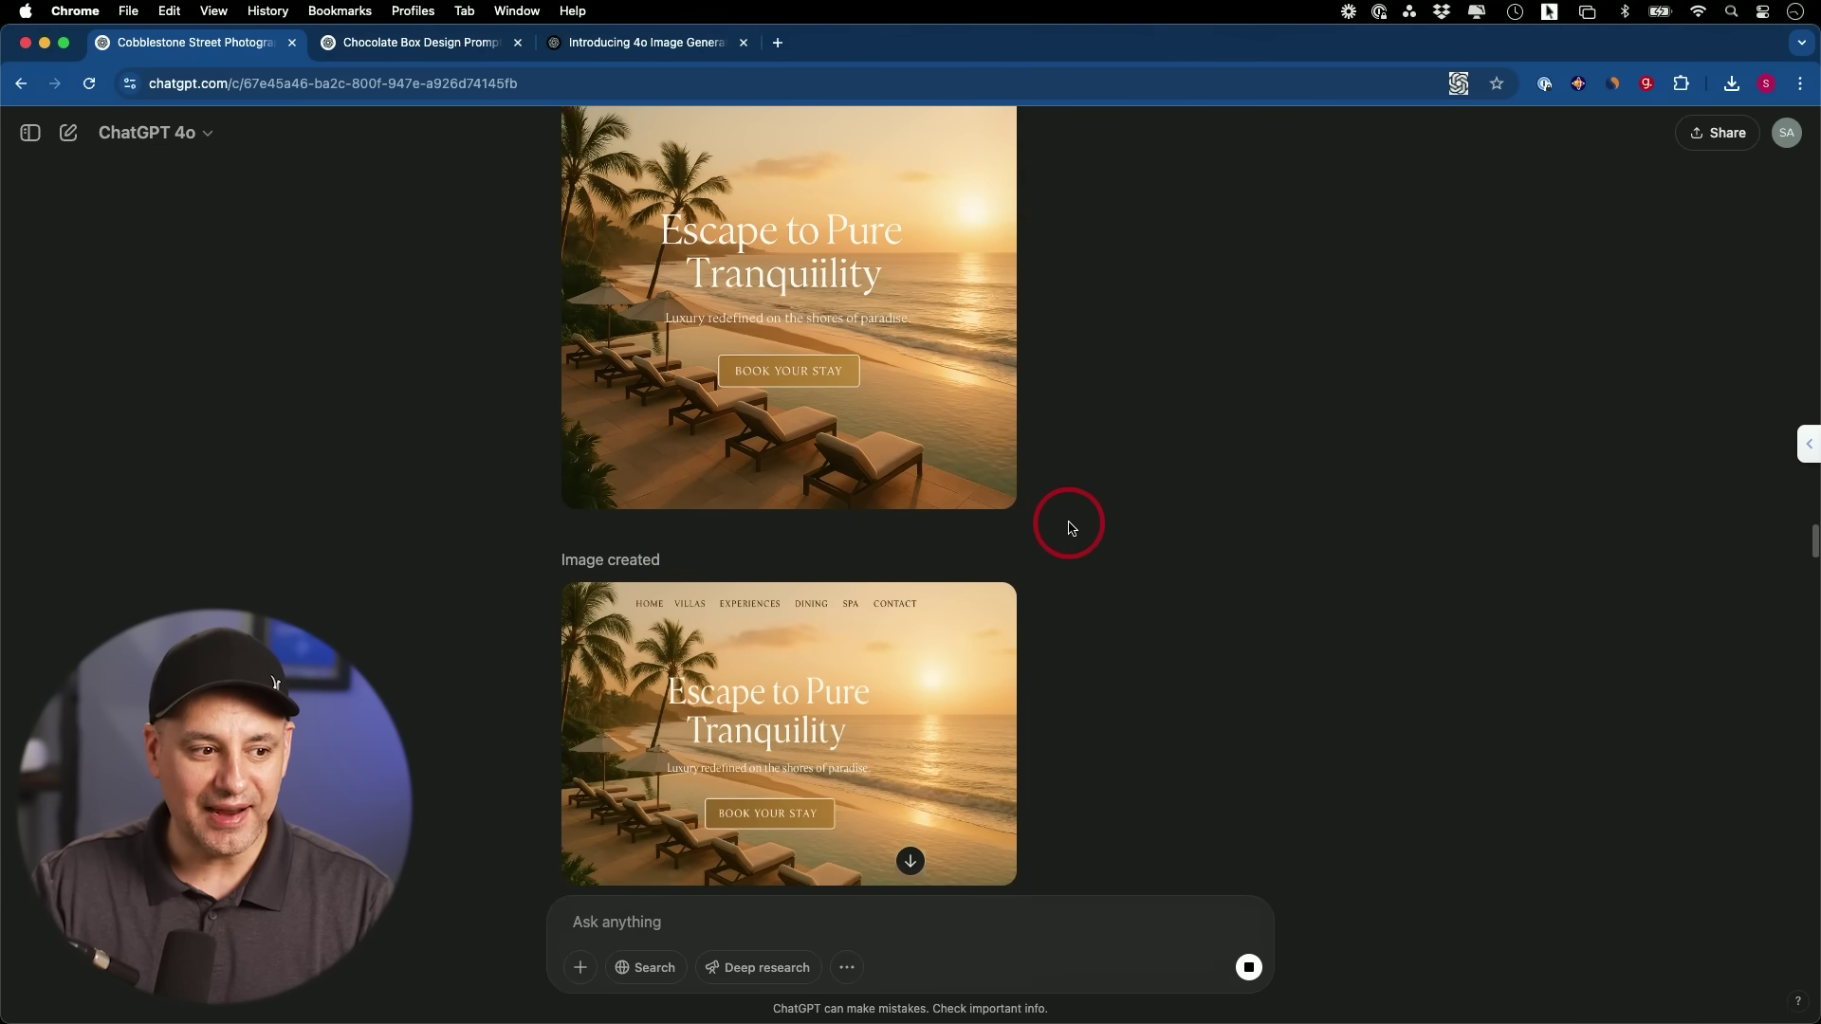
left_click(834, 554)
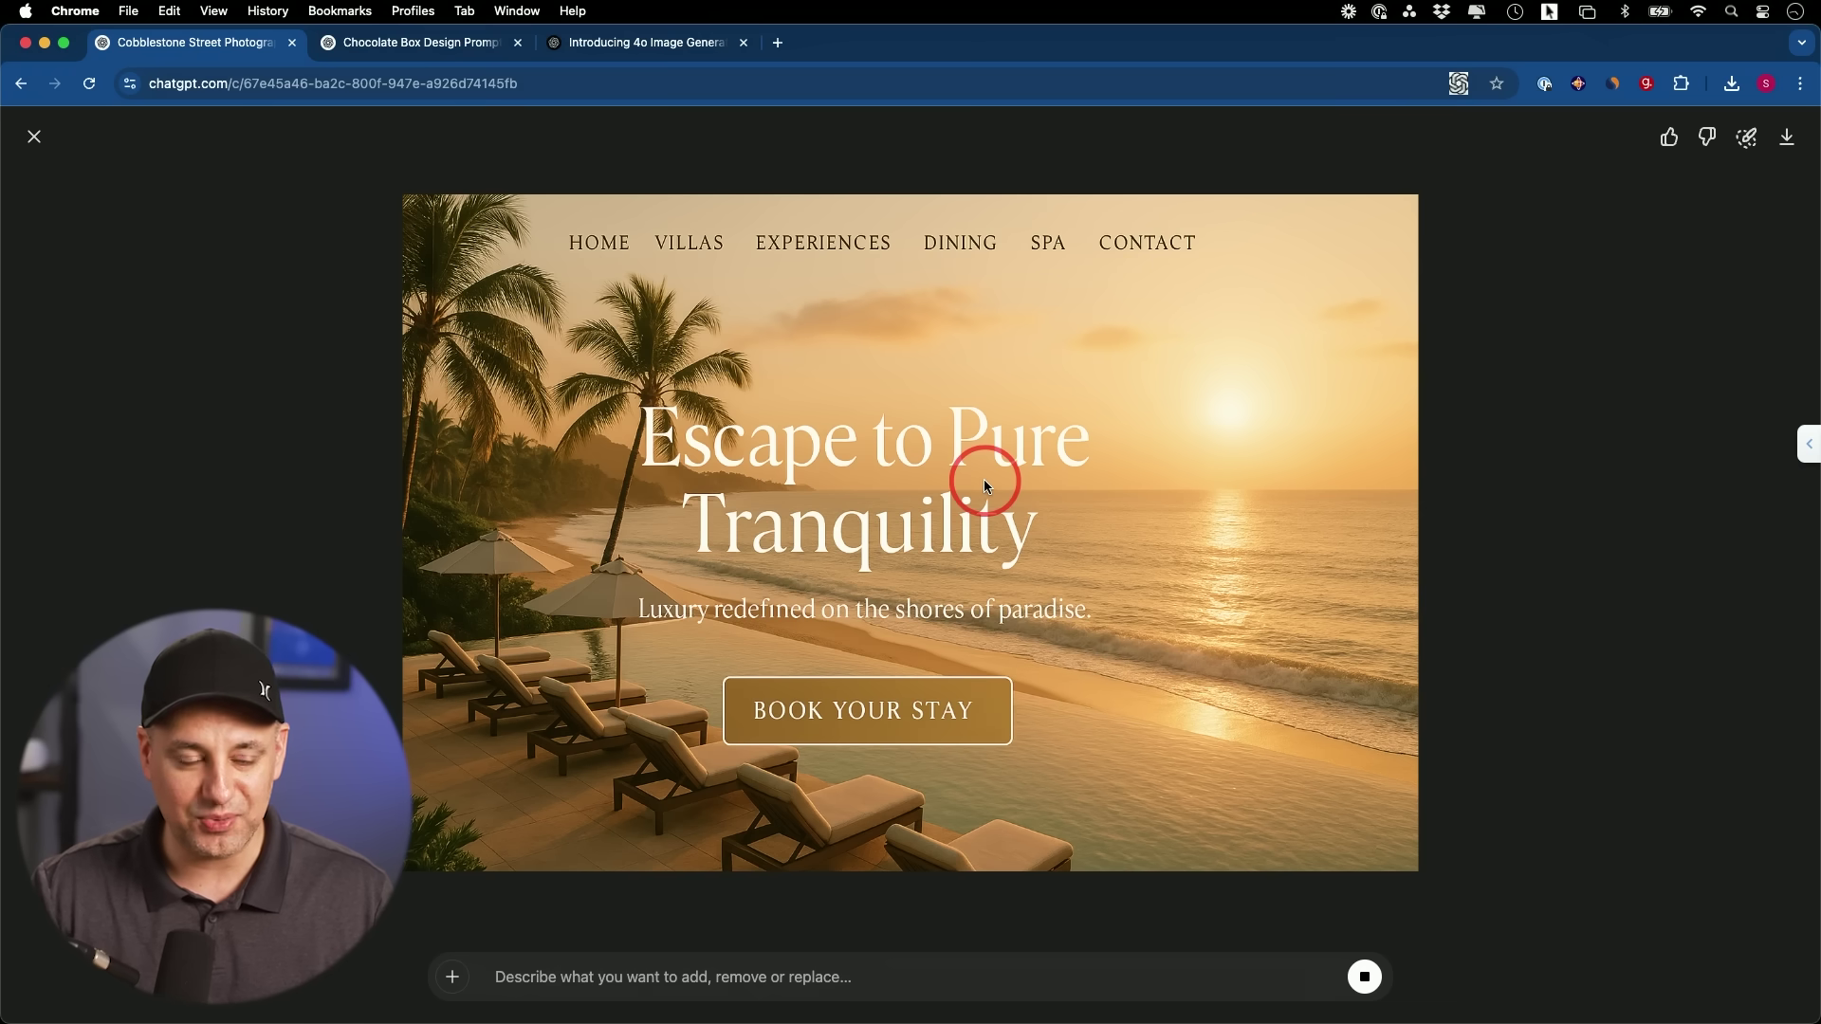
left_click_drag(664, 432, 1024, 538)
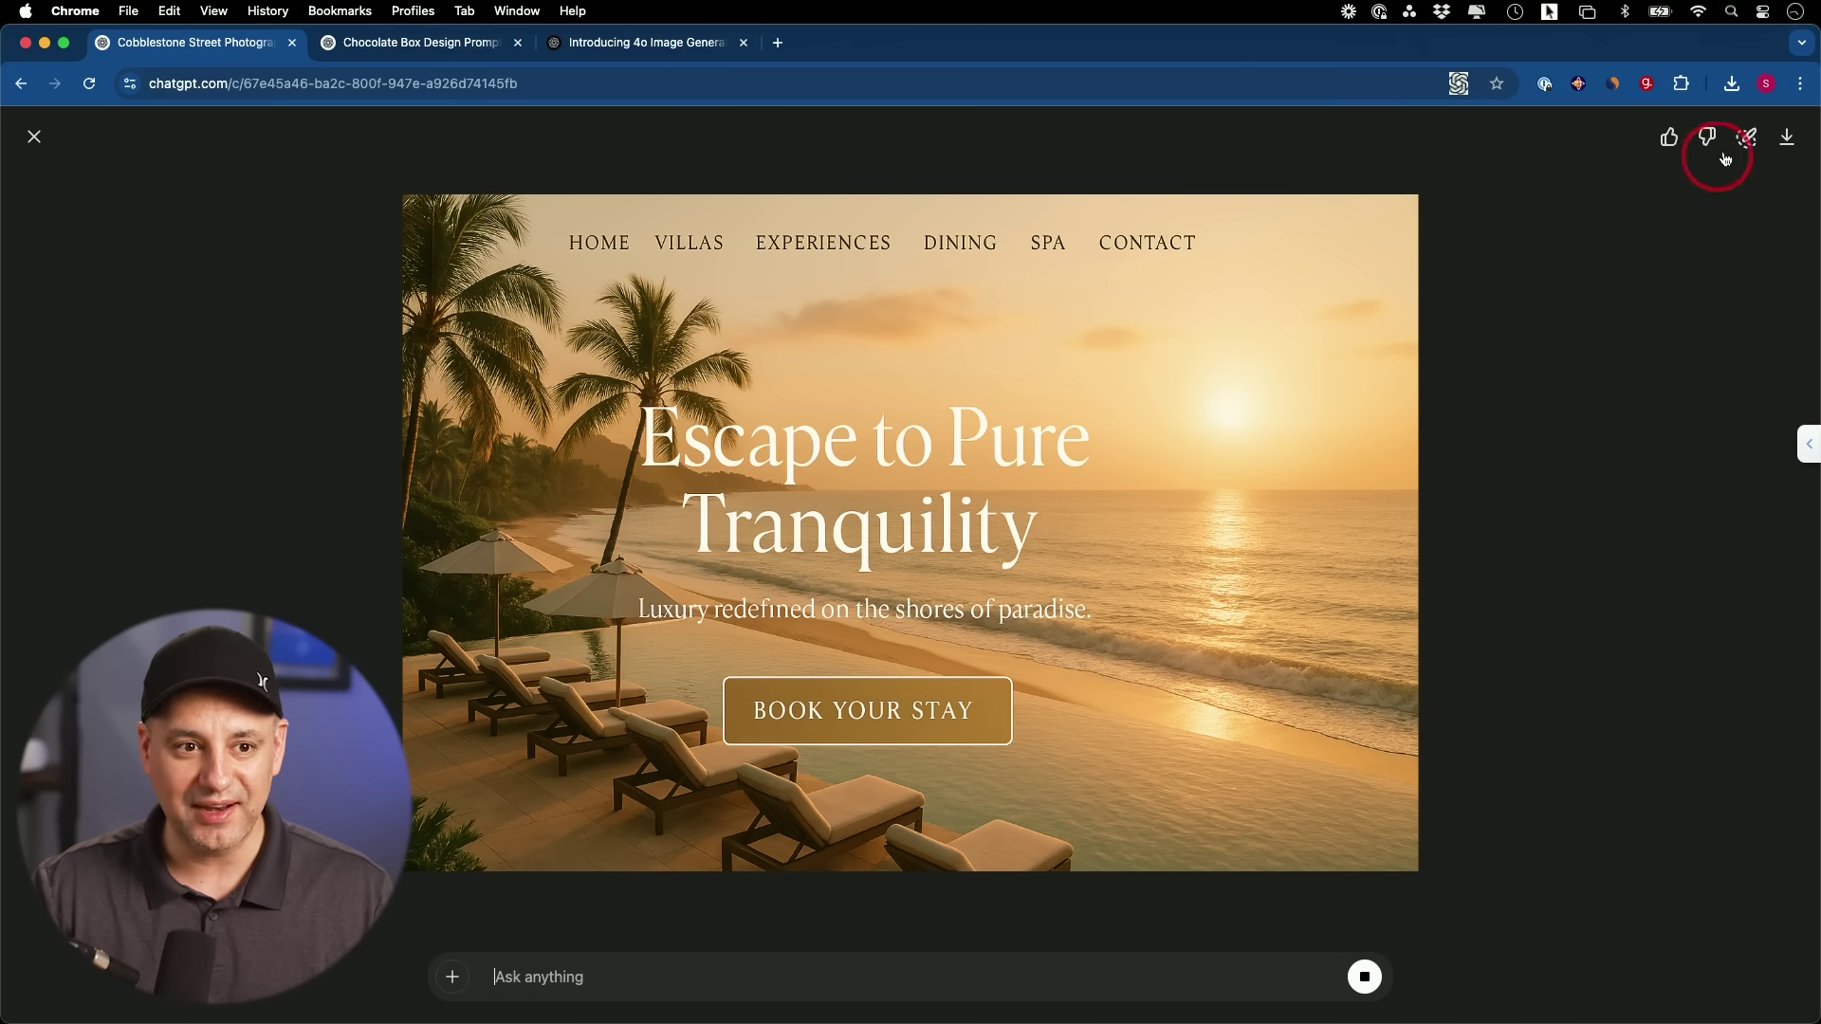
key("ctrl+shift+Tab")
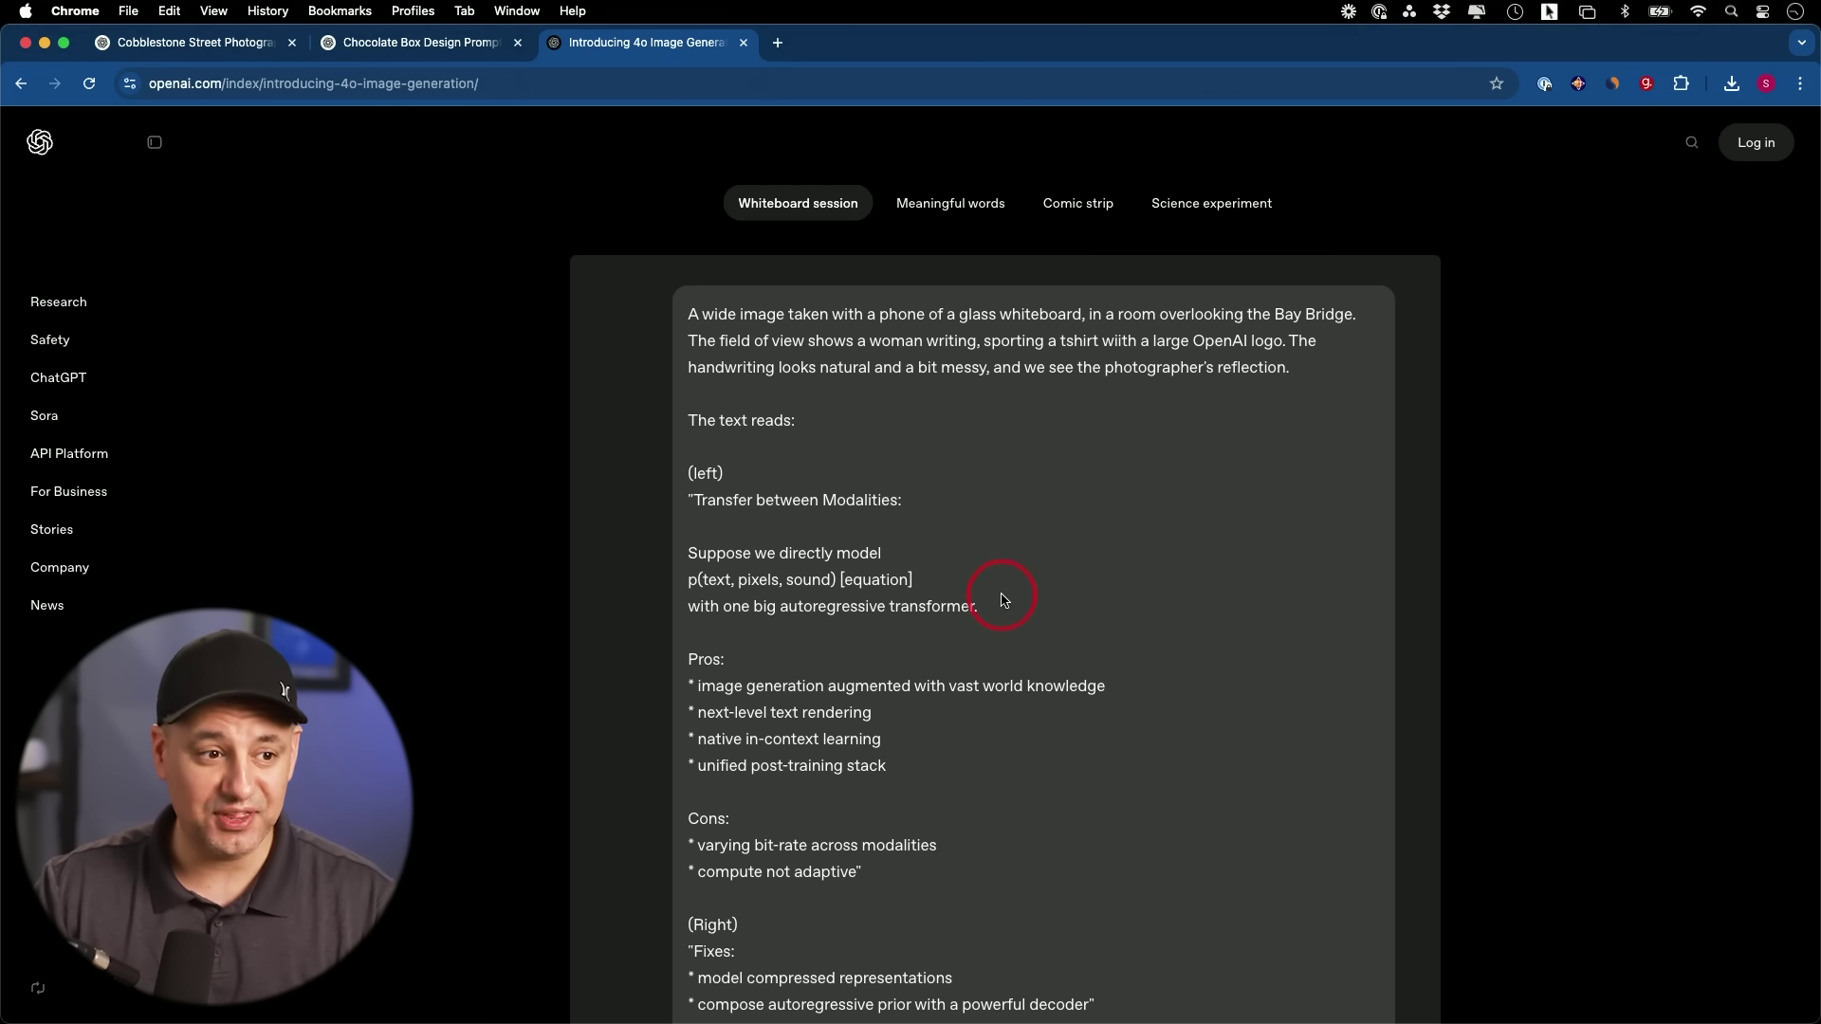
Scroll through the Whiteboard session prompt and its generated whiteboard photo
scroll(1003, 607, "down", 1)
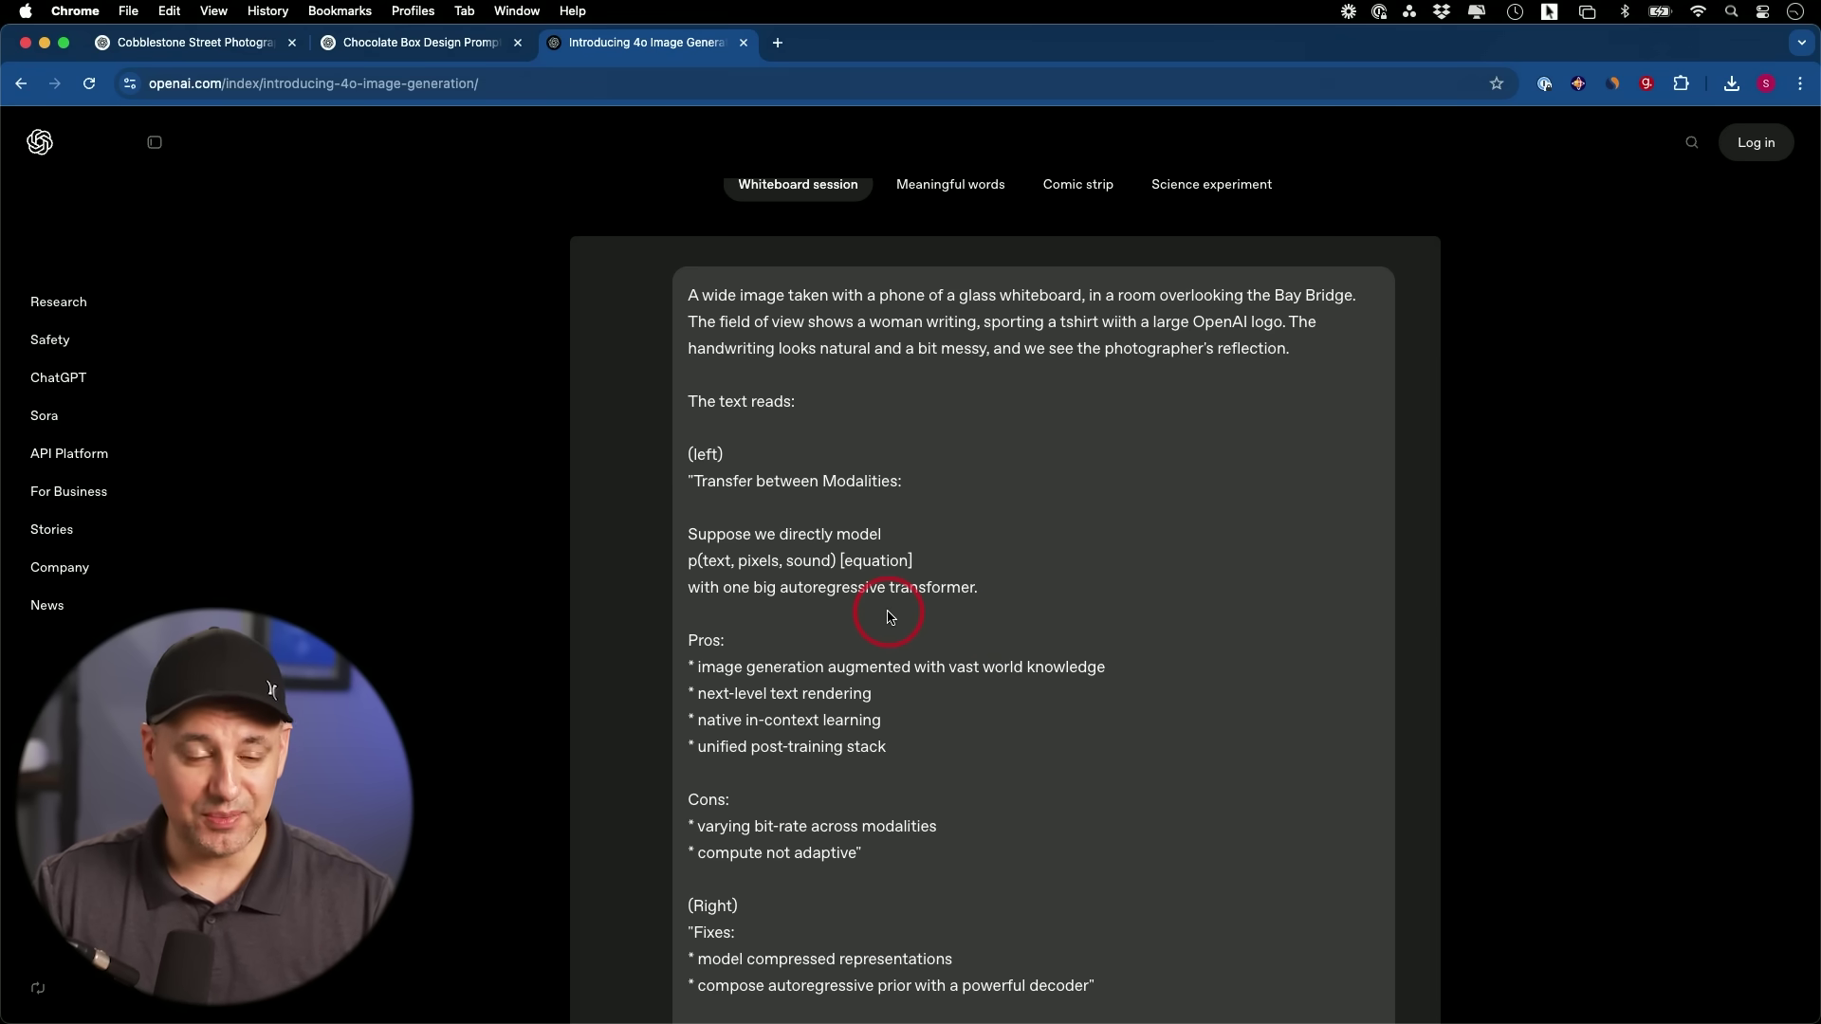
scroll(783, 548, "down", 1)
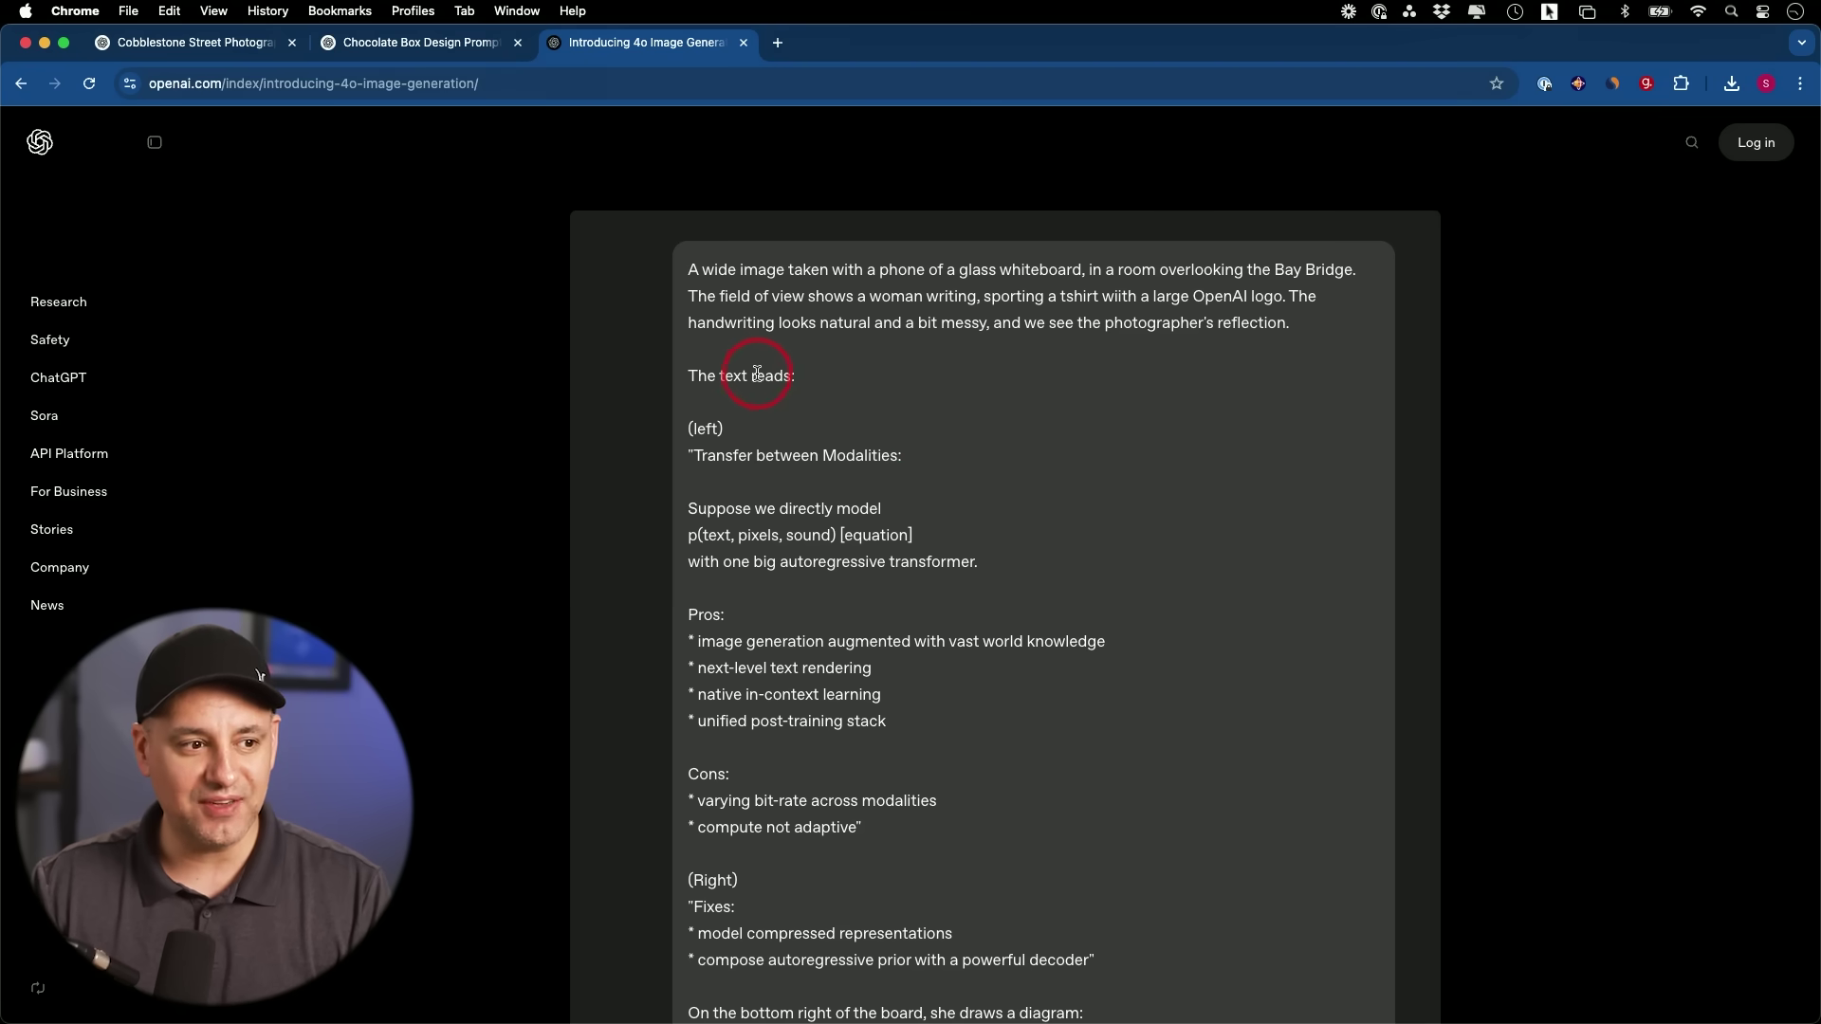
scroll(757, 375, "down", 2)
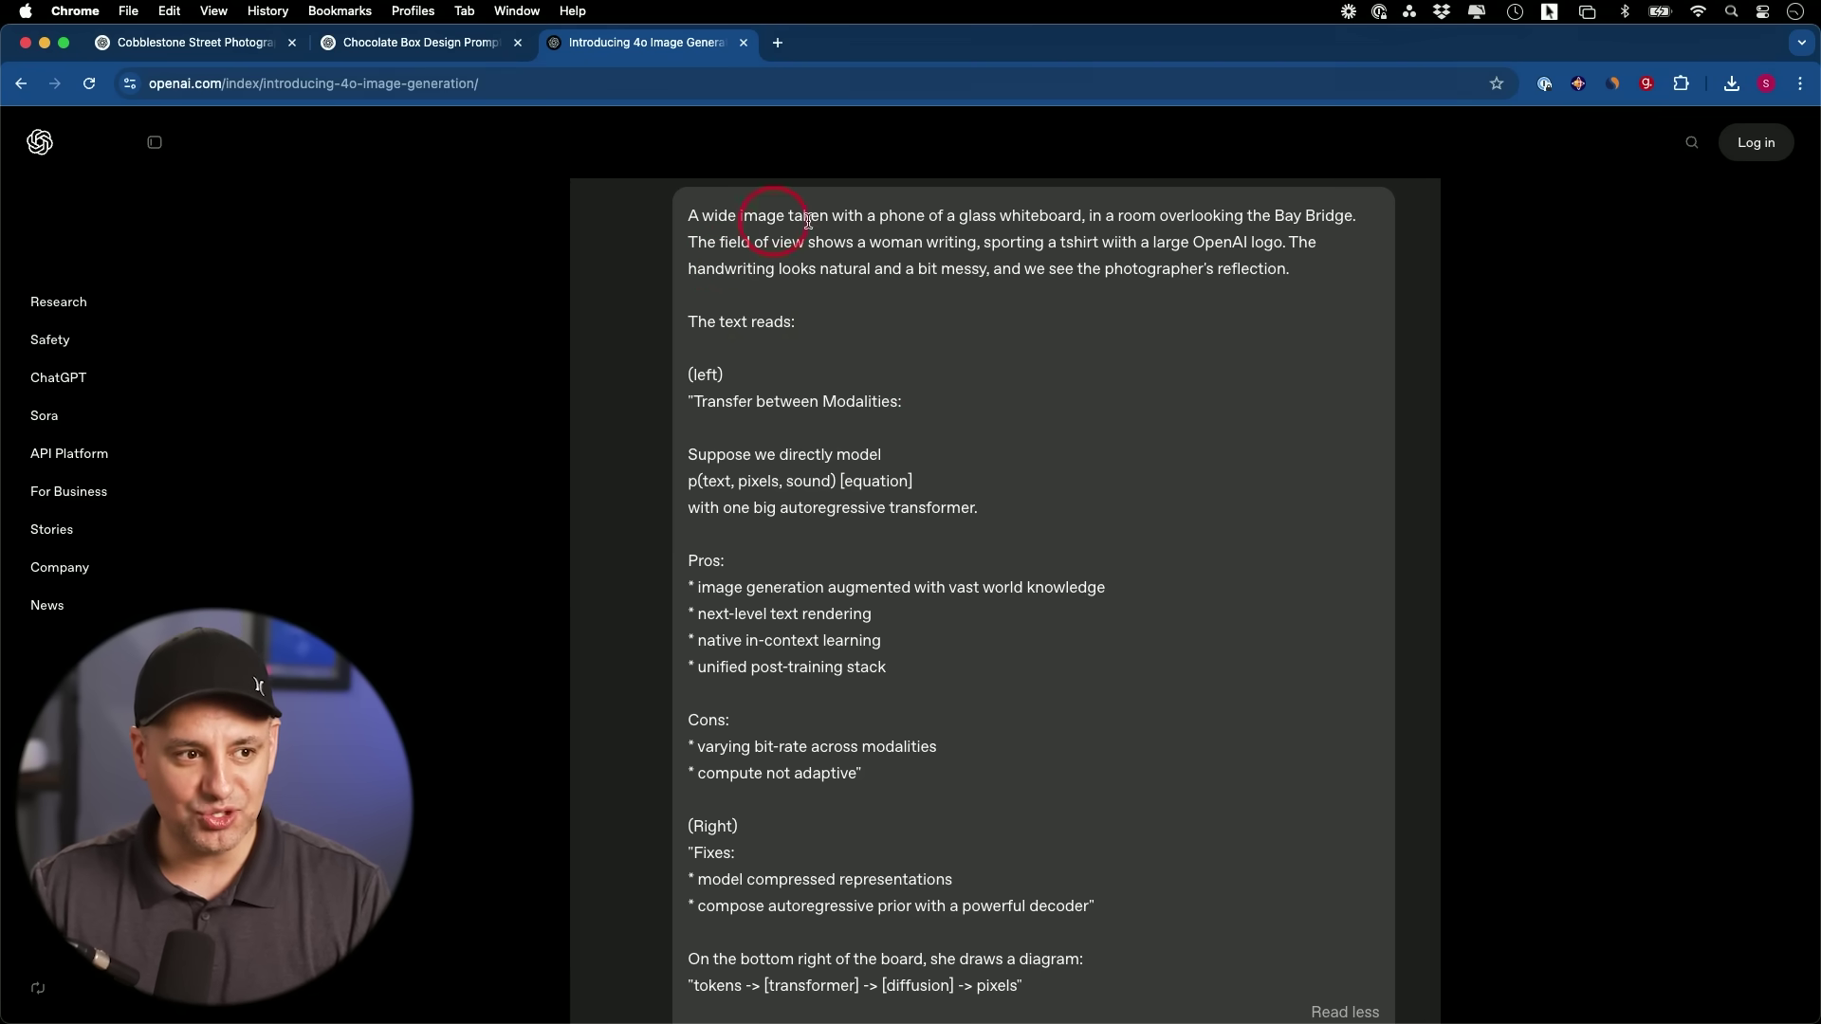
scroll(986, 349, "down", 10)
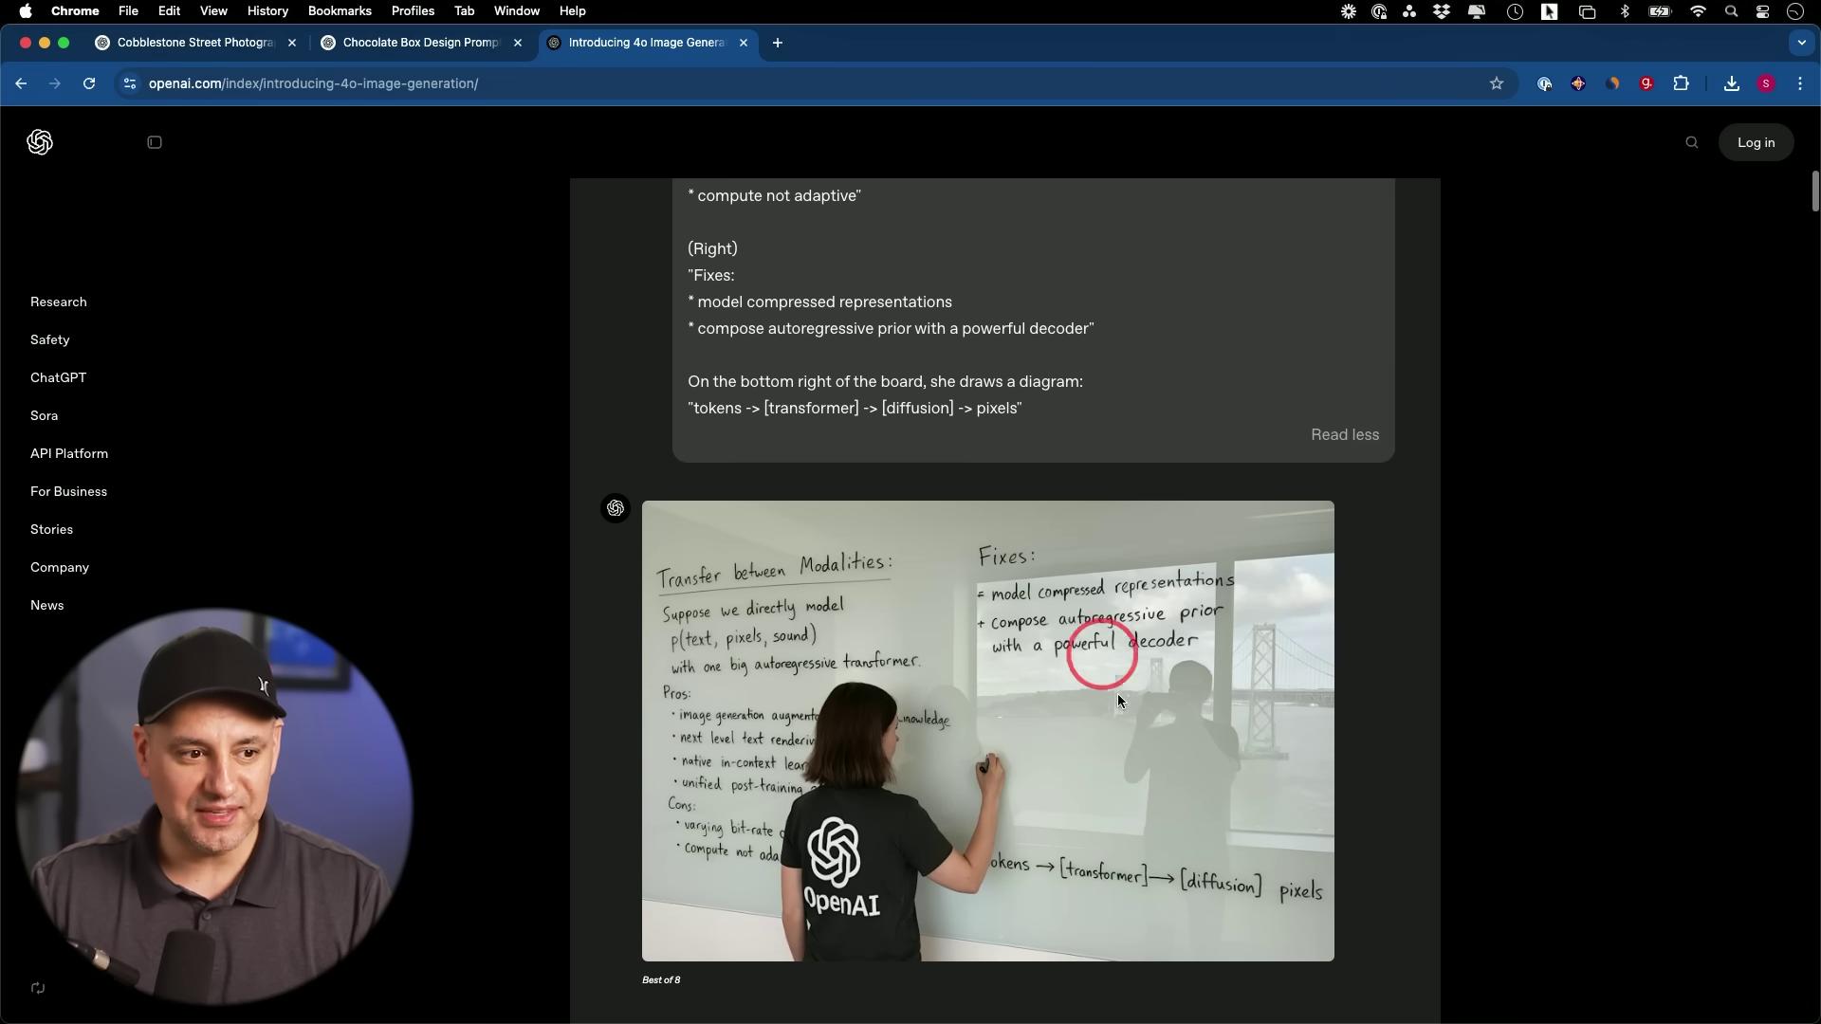
scroll(1032, 683, "down", 2)
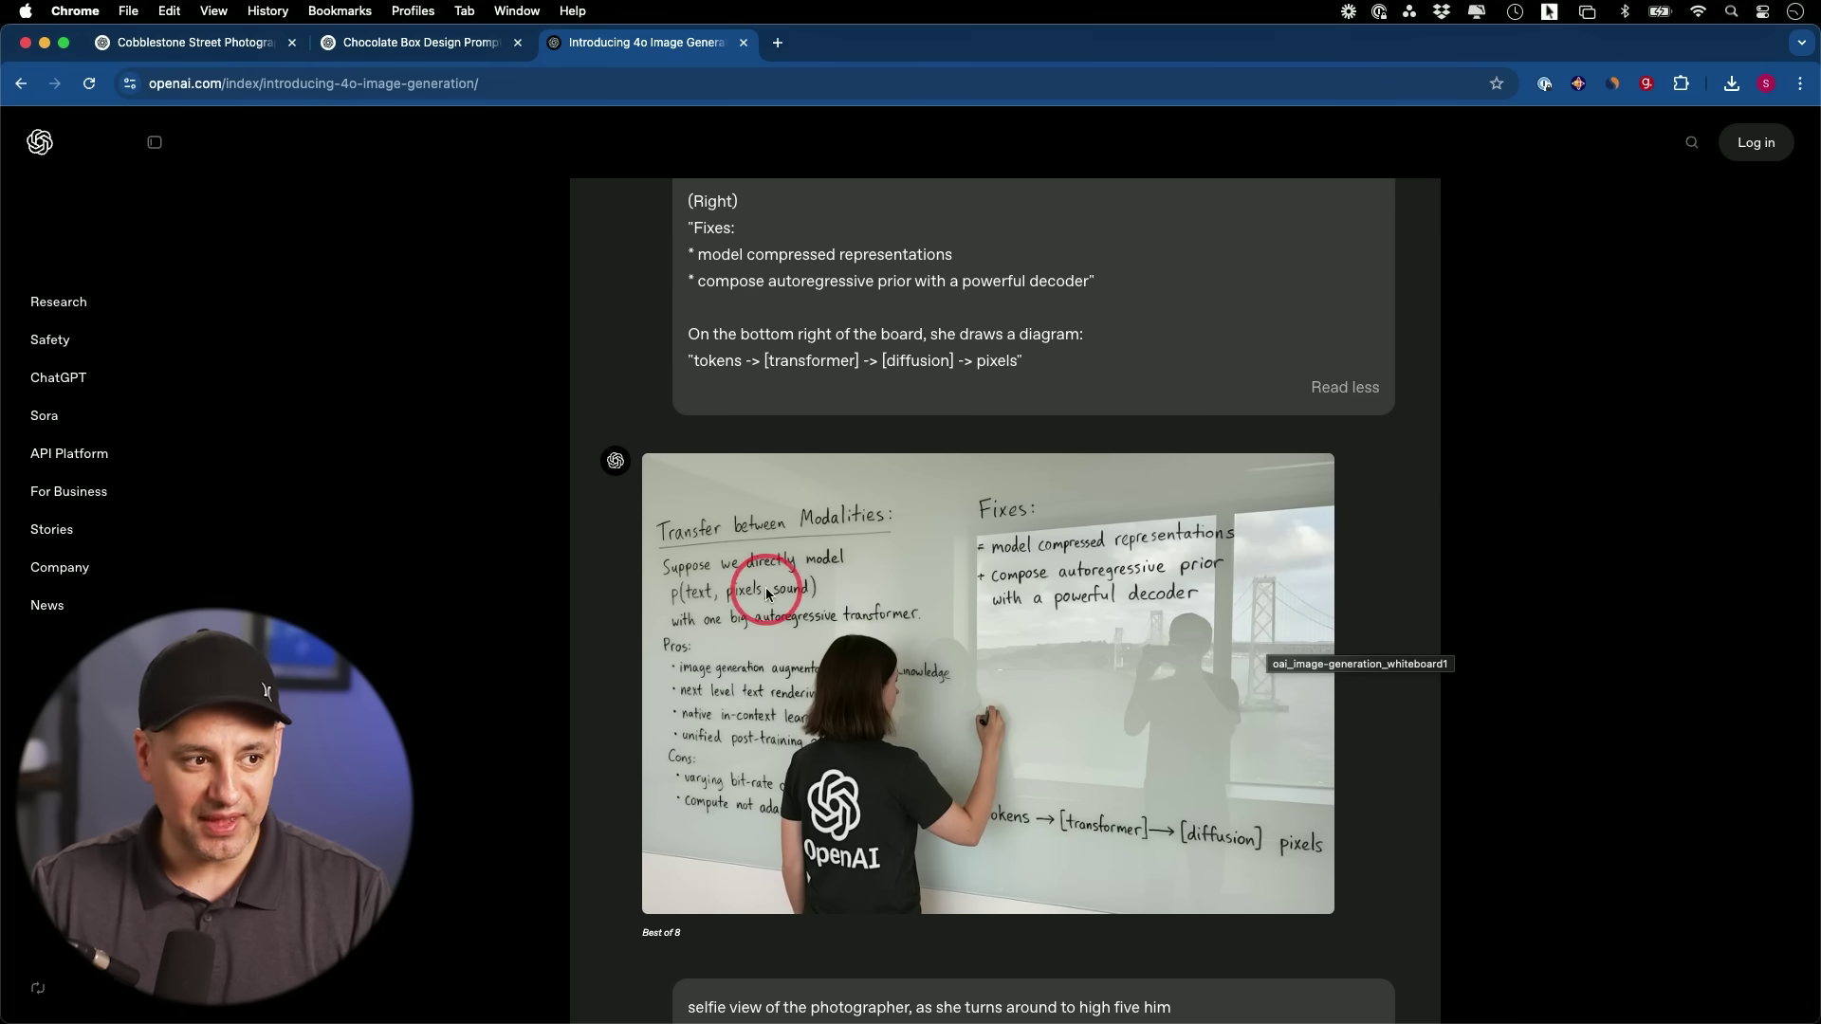
scroll(766, 588, "up", 1)
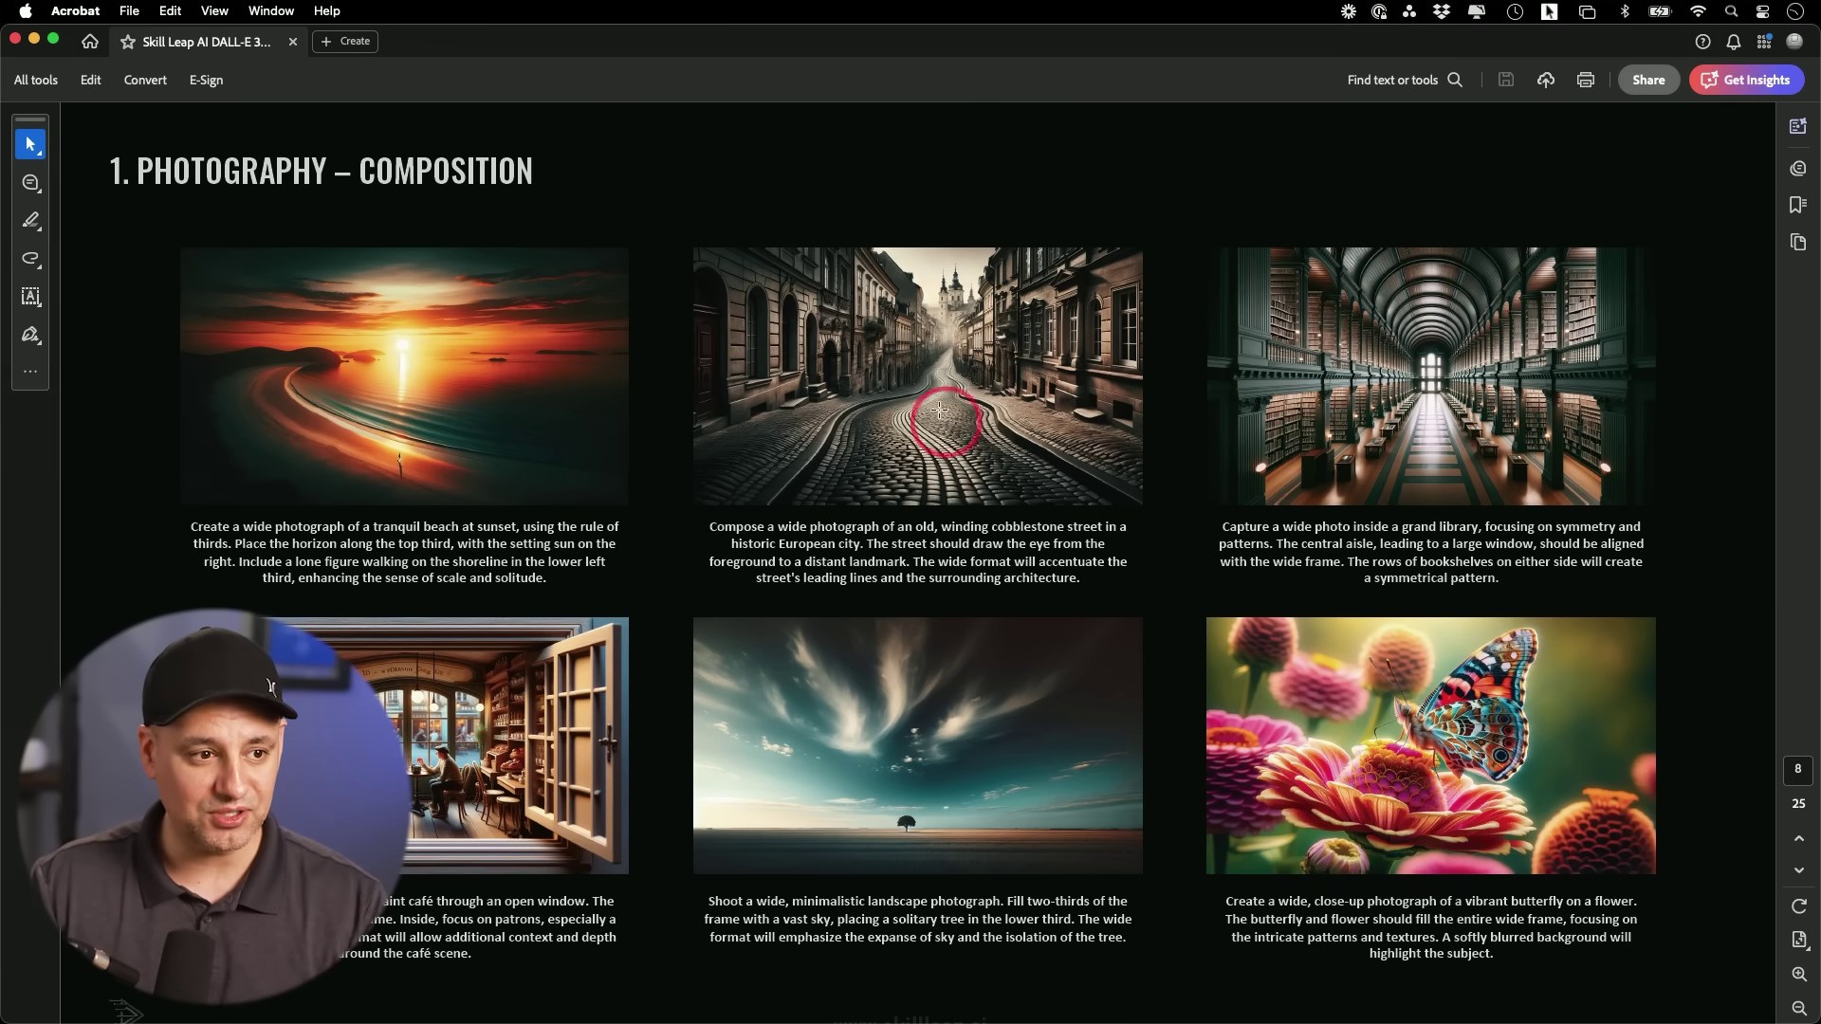
key("super+equal")
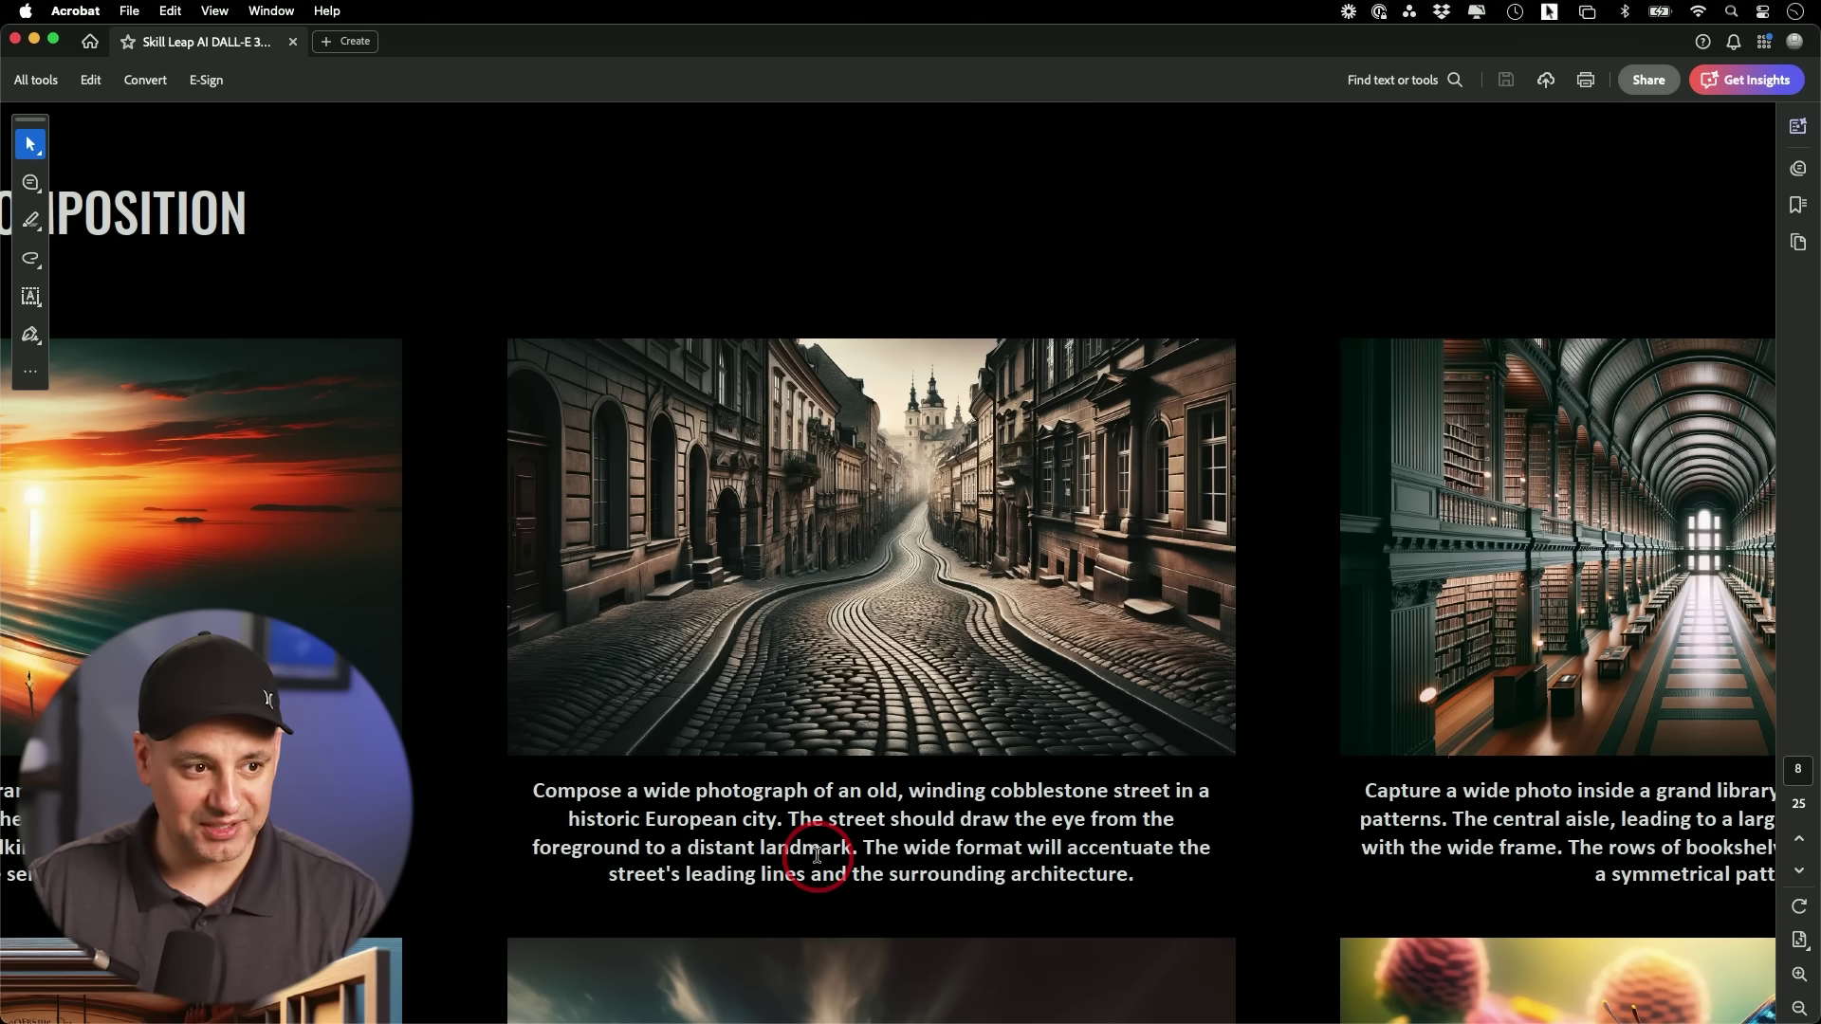
key("super+Tab")
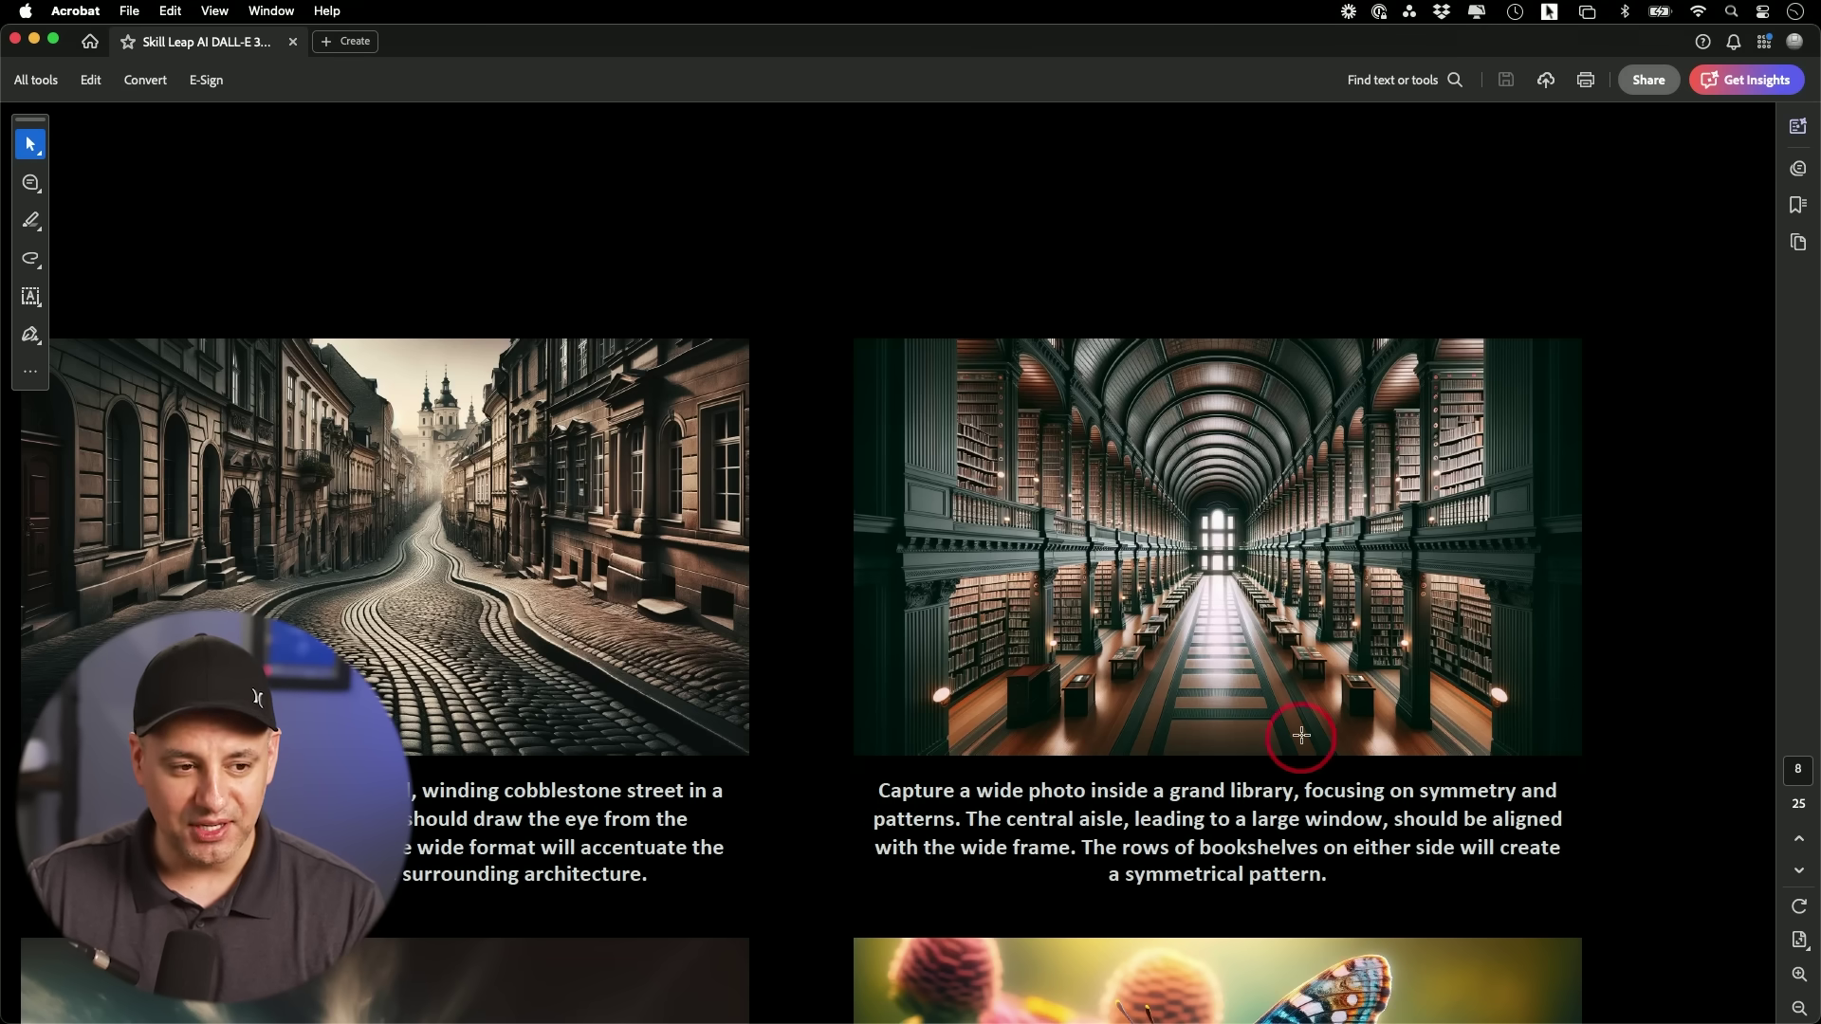
scroll(1376, 601, "down", 1)
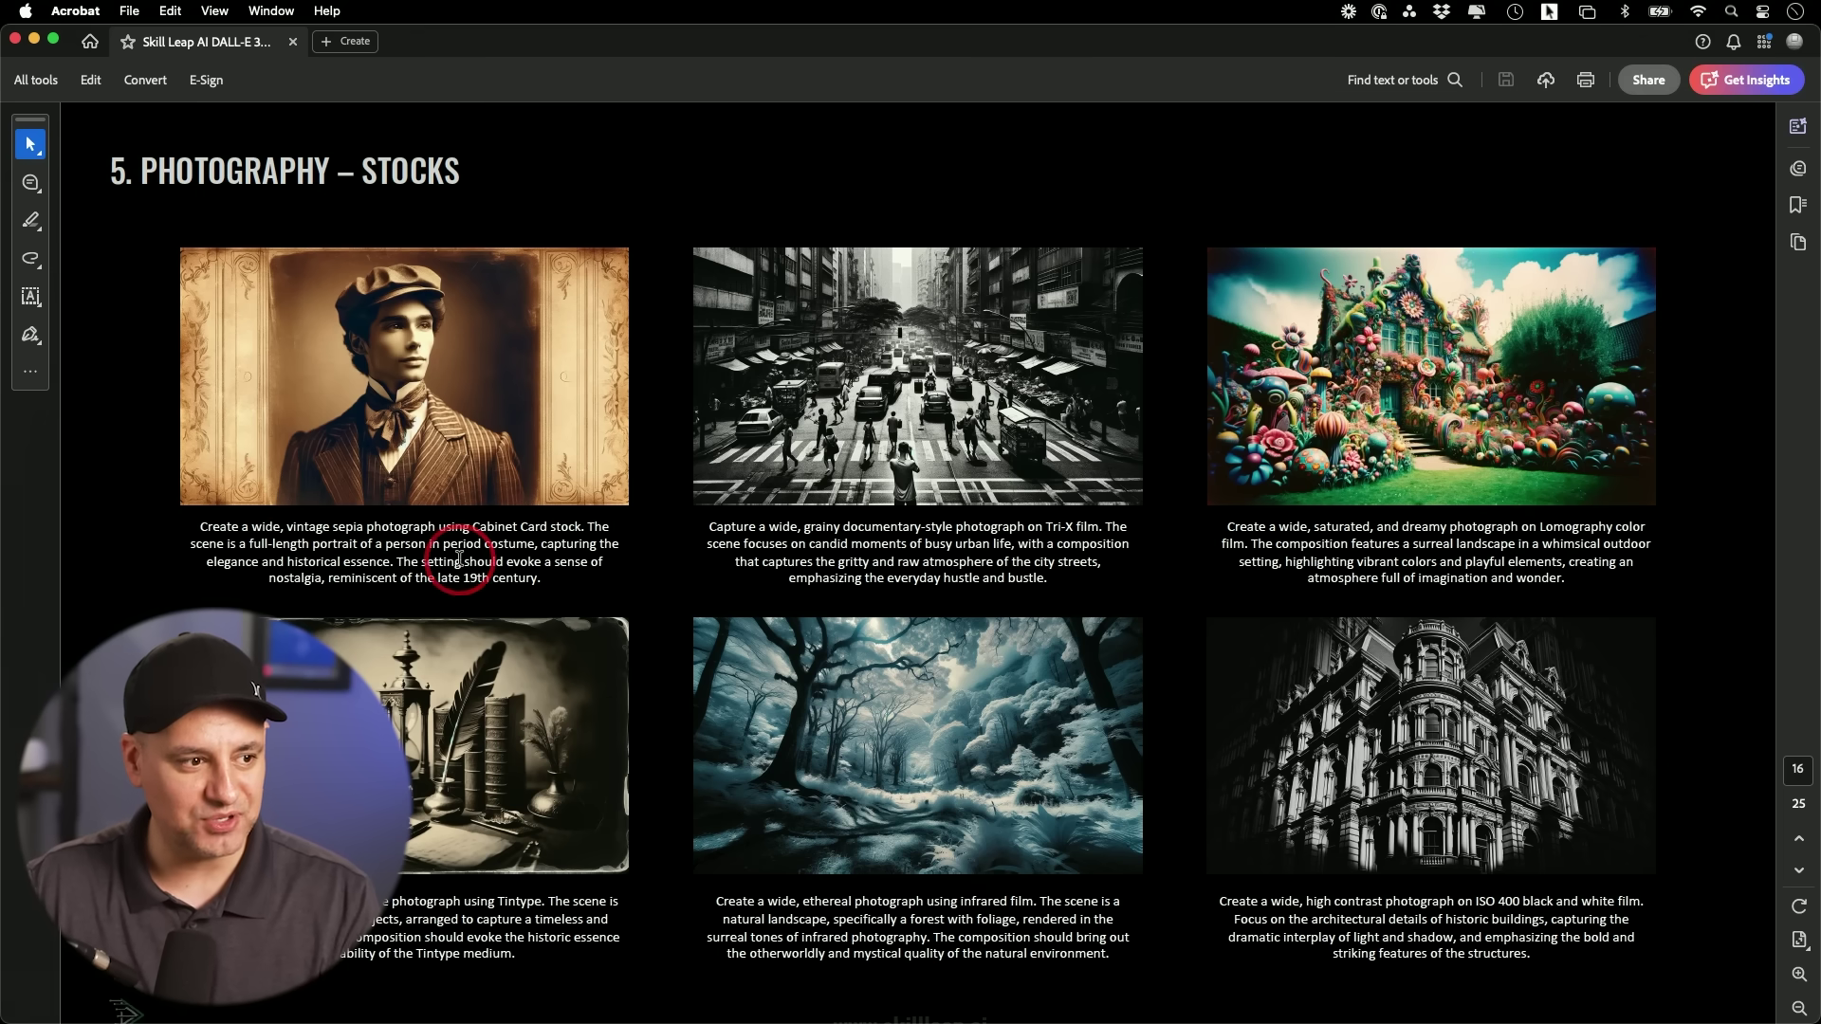
Switch from Acrobat to ChatGPT and close the enlarged sepia portrait
key("super+Tab")
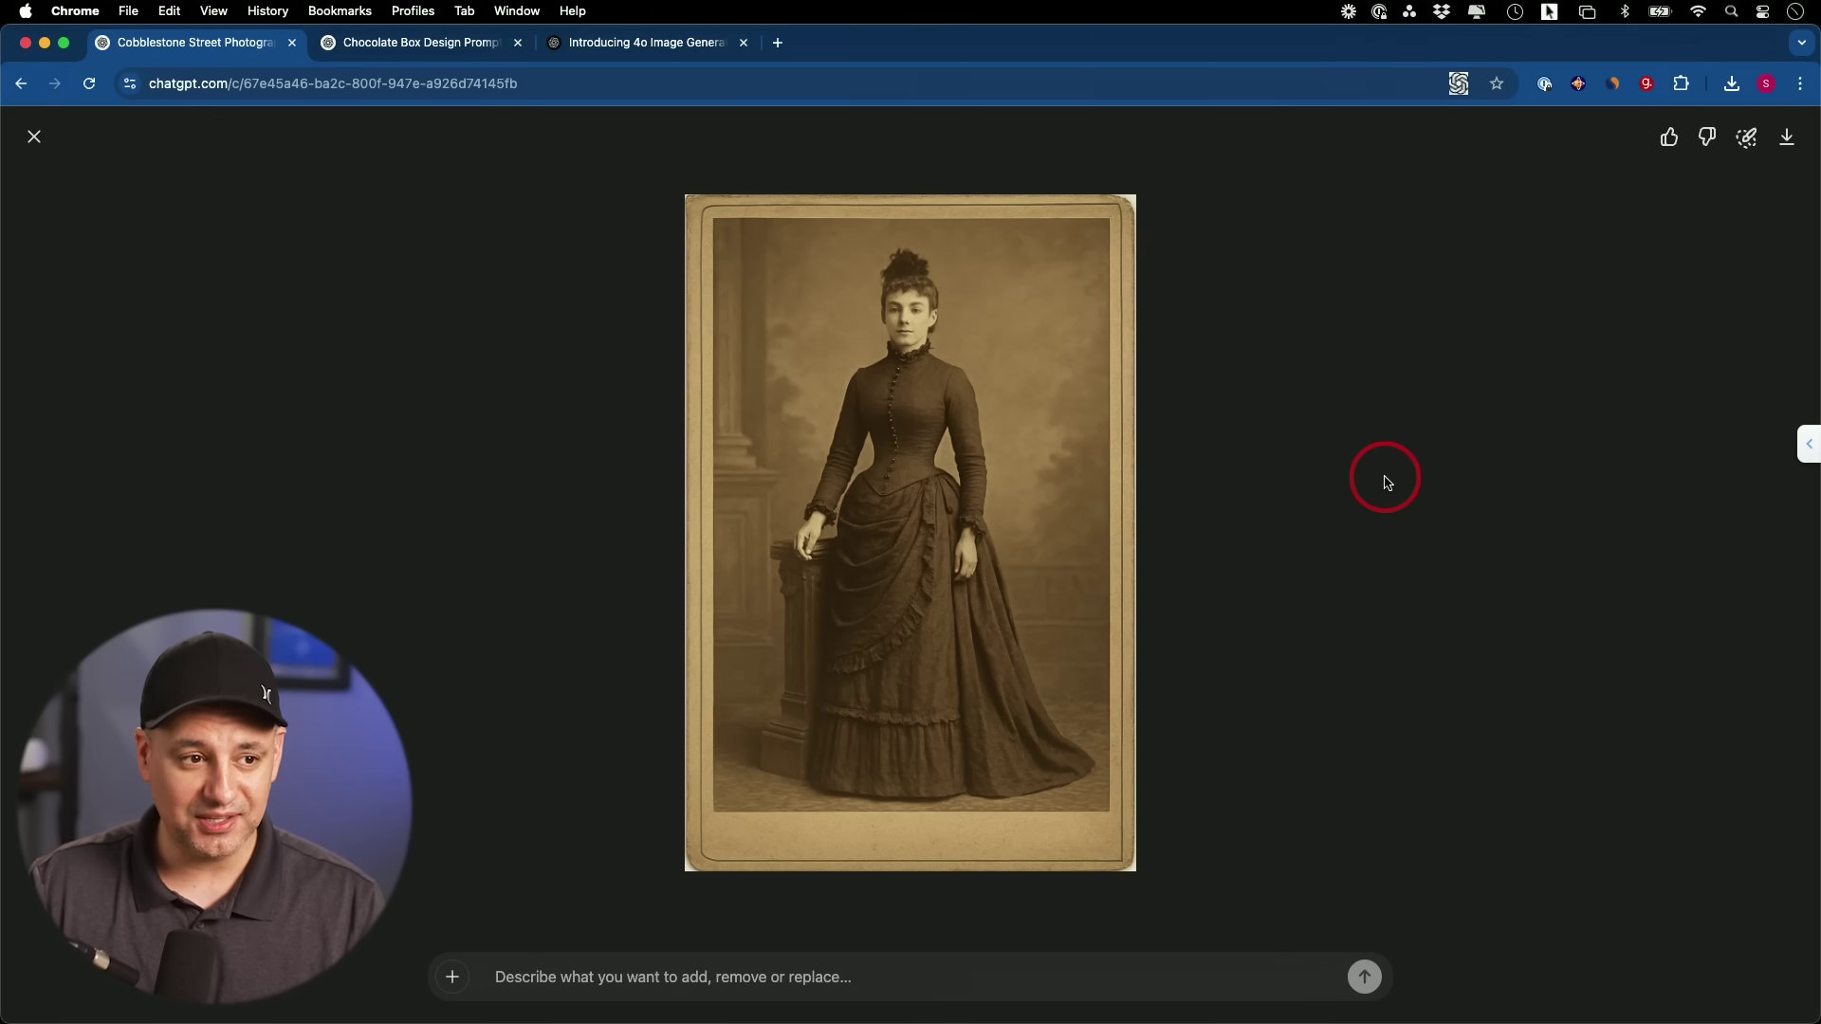
key("Escape")
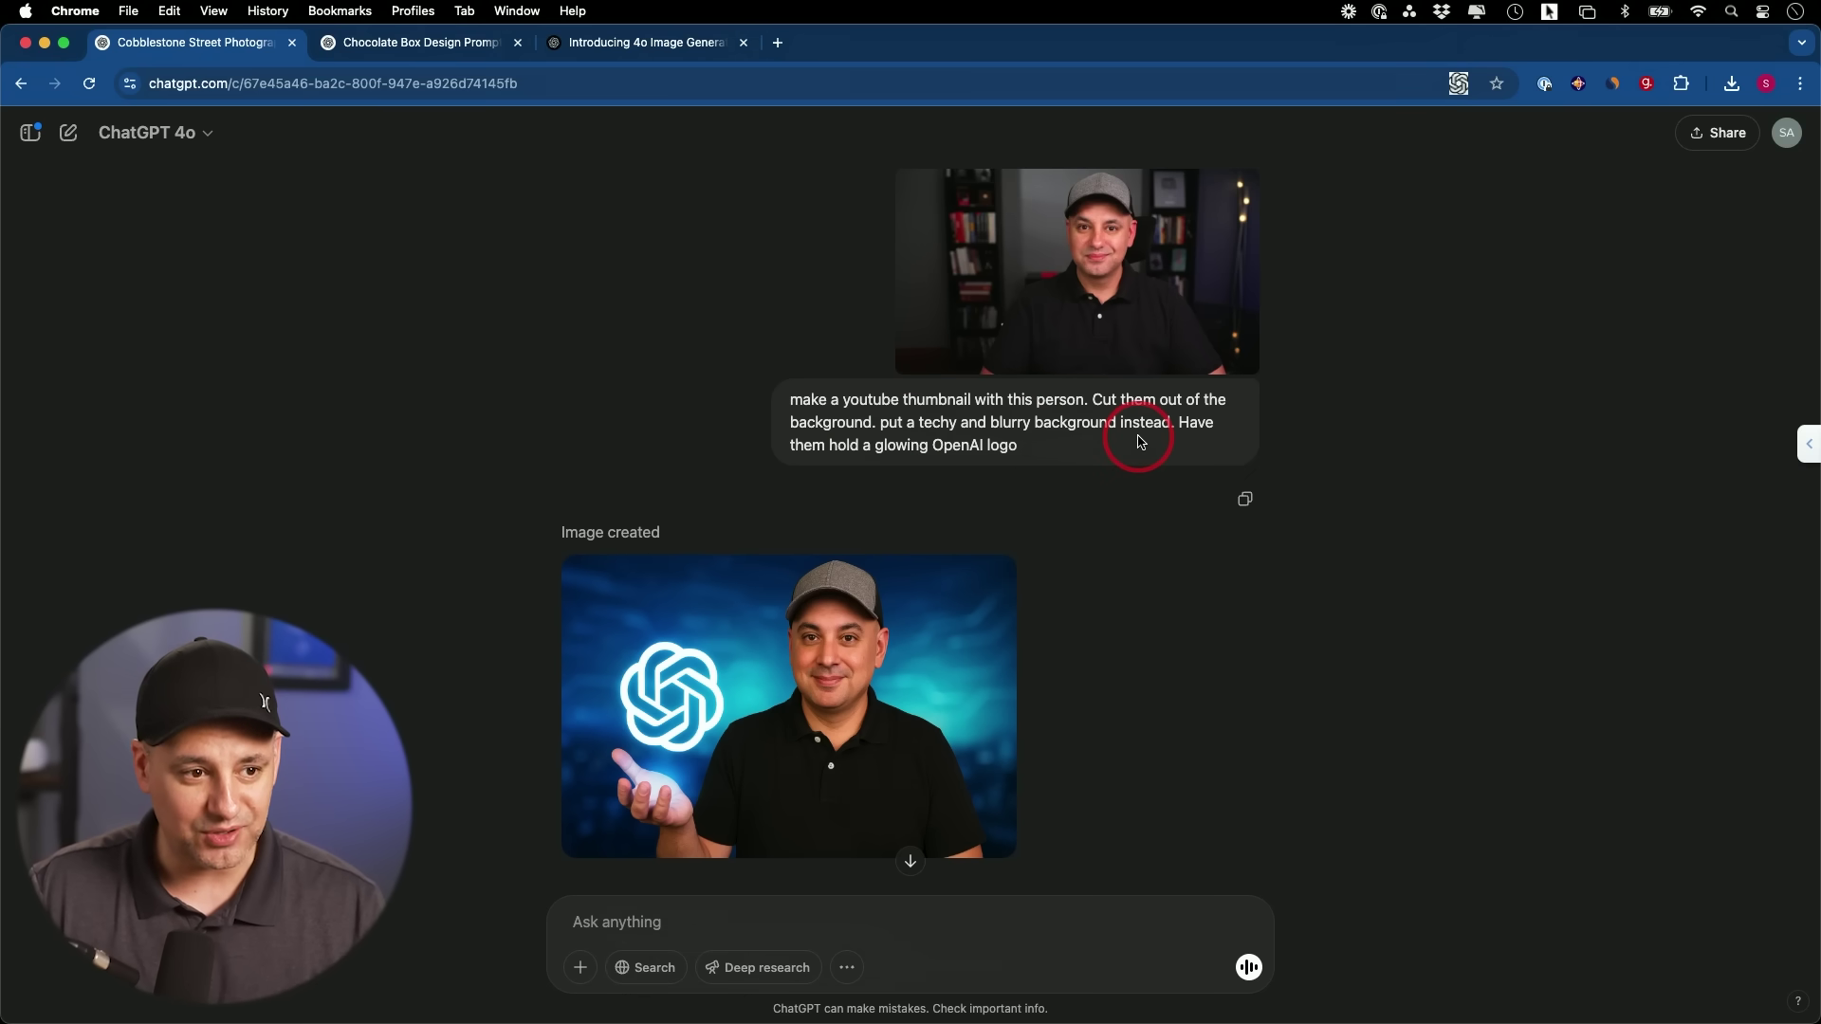
scroll(1134, 439, "down", 1)
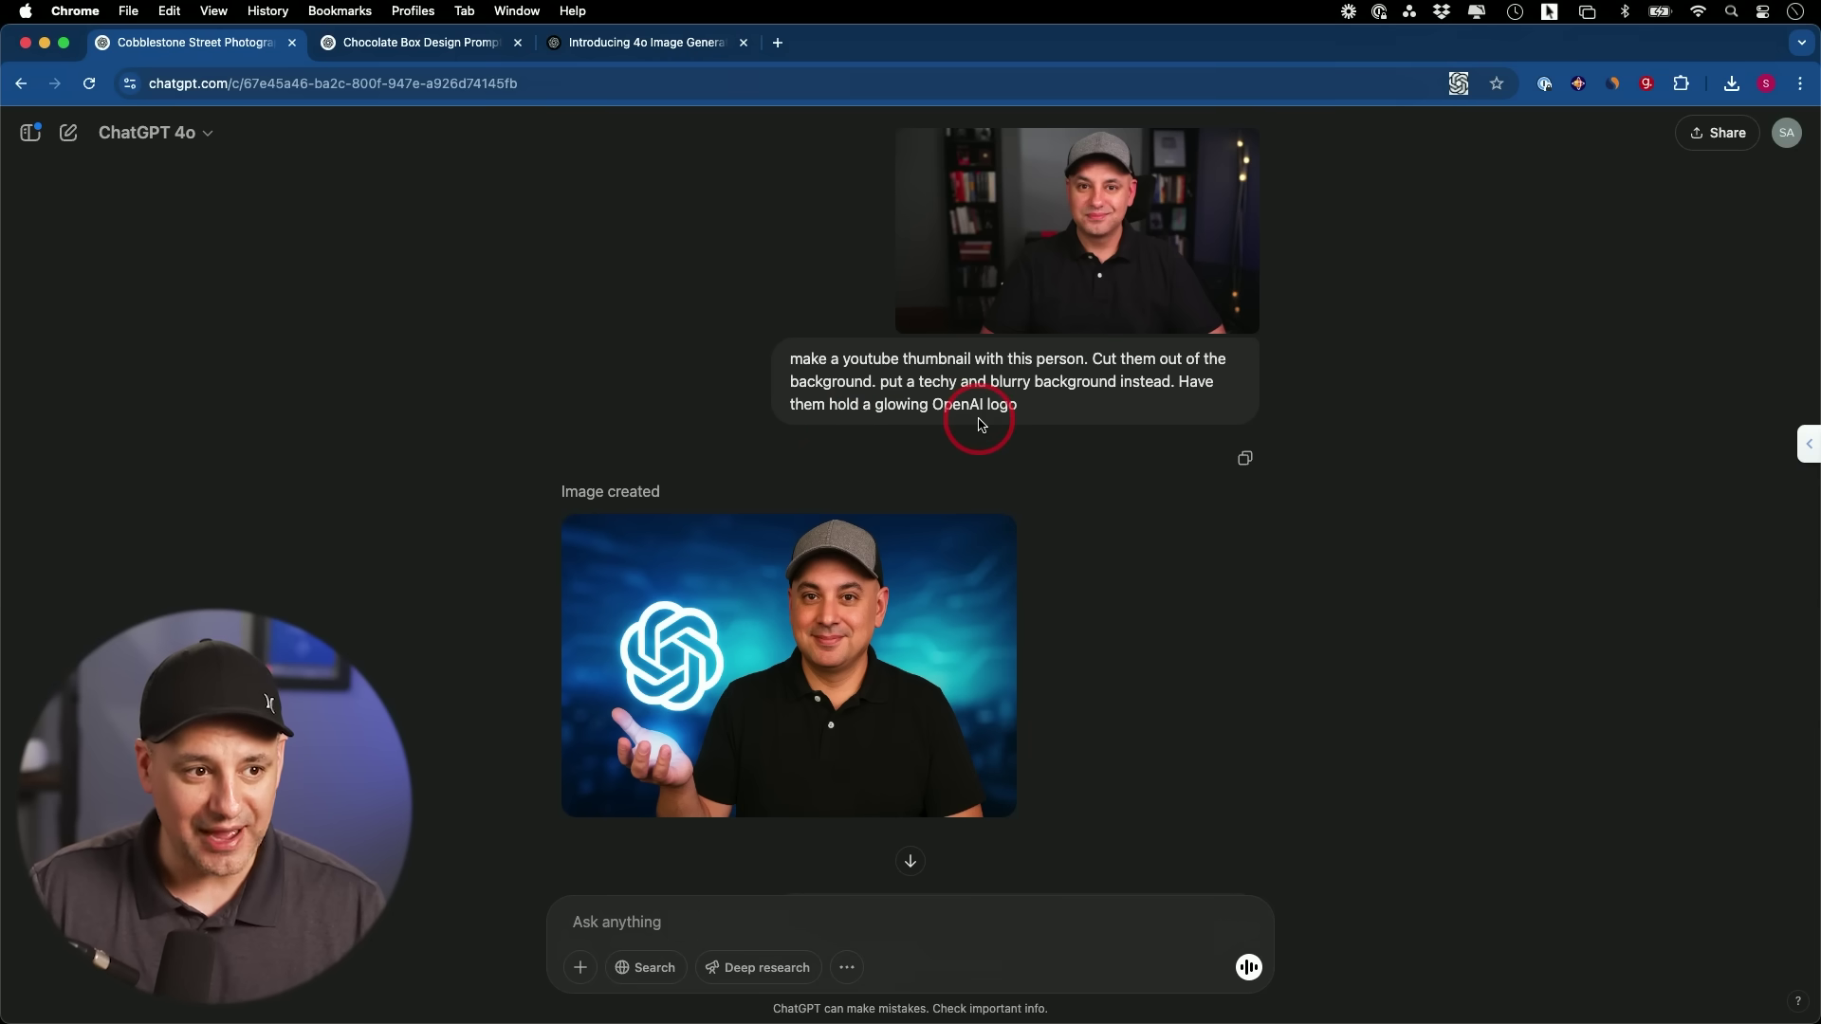
scroll(980, 424, "up", 1)
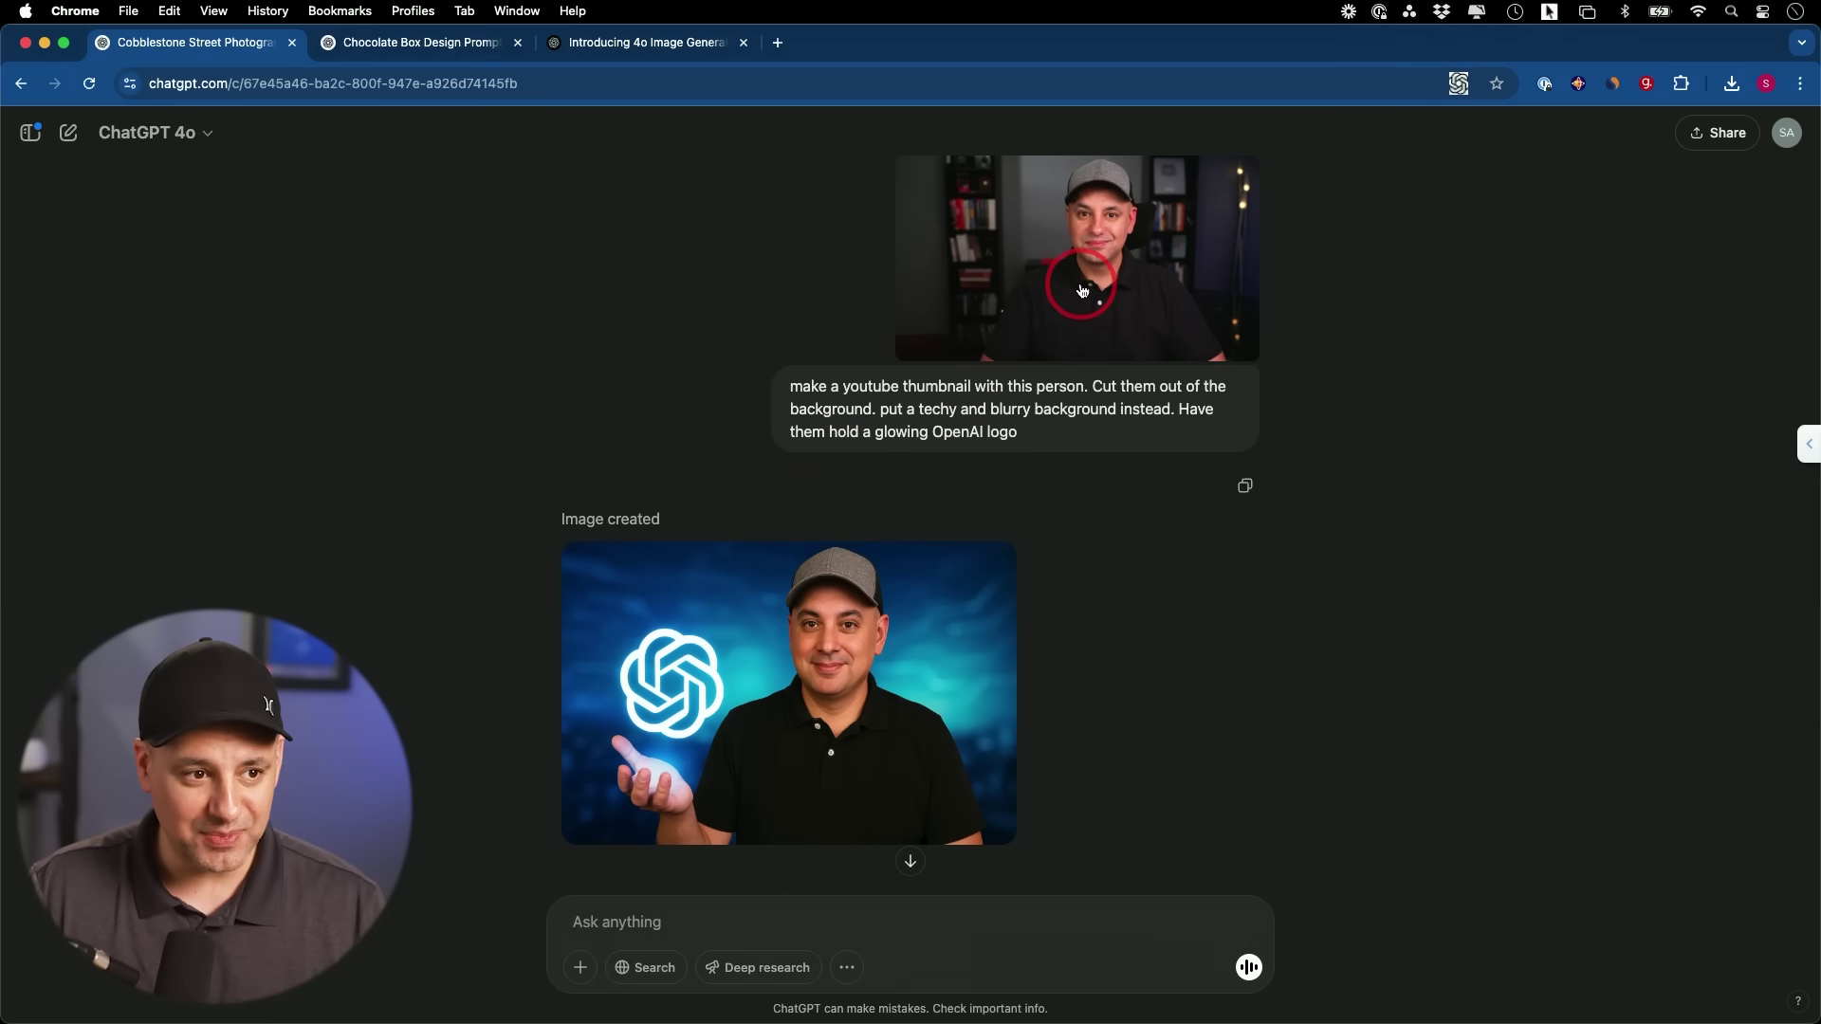
scroll(1081, 292, "down", 1)
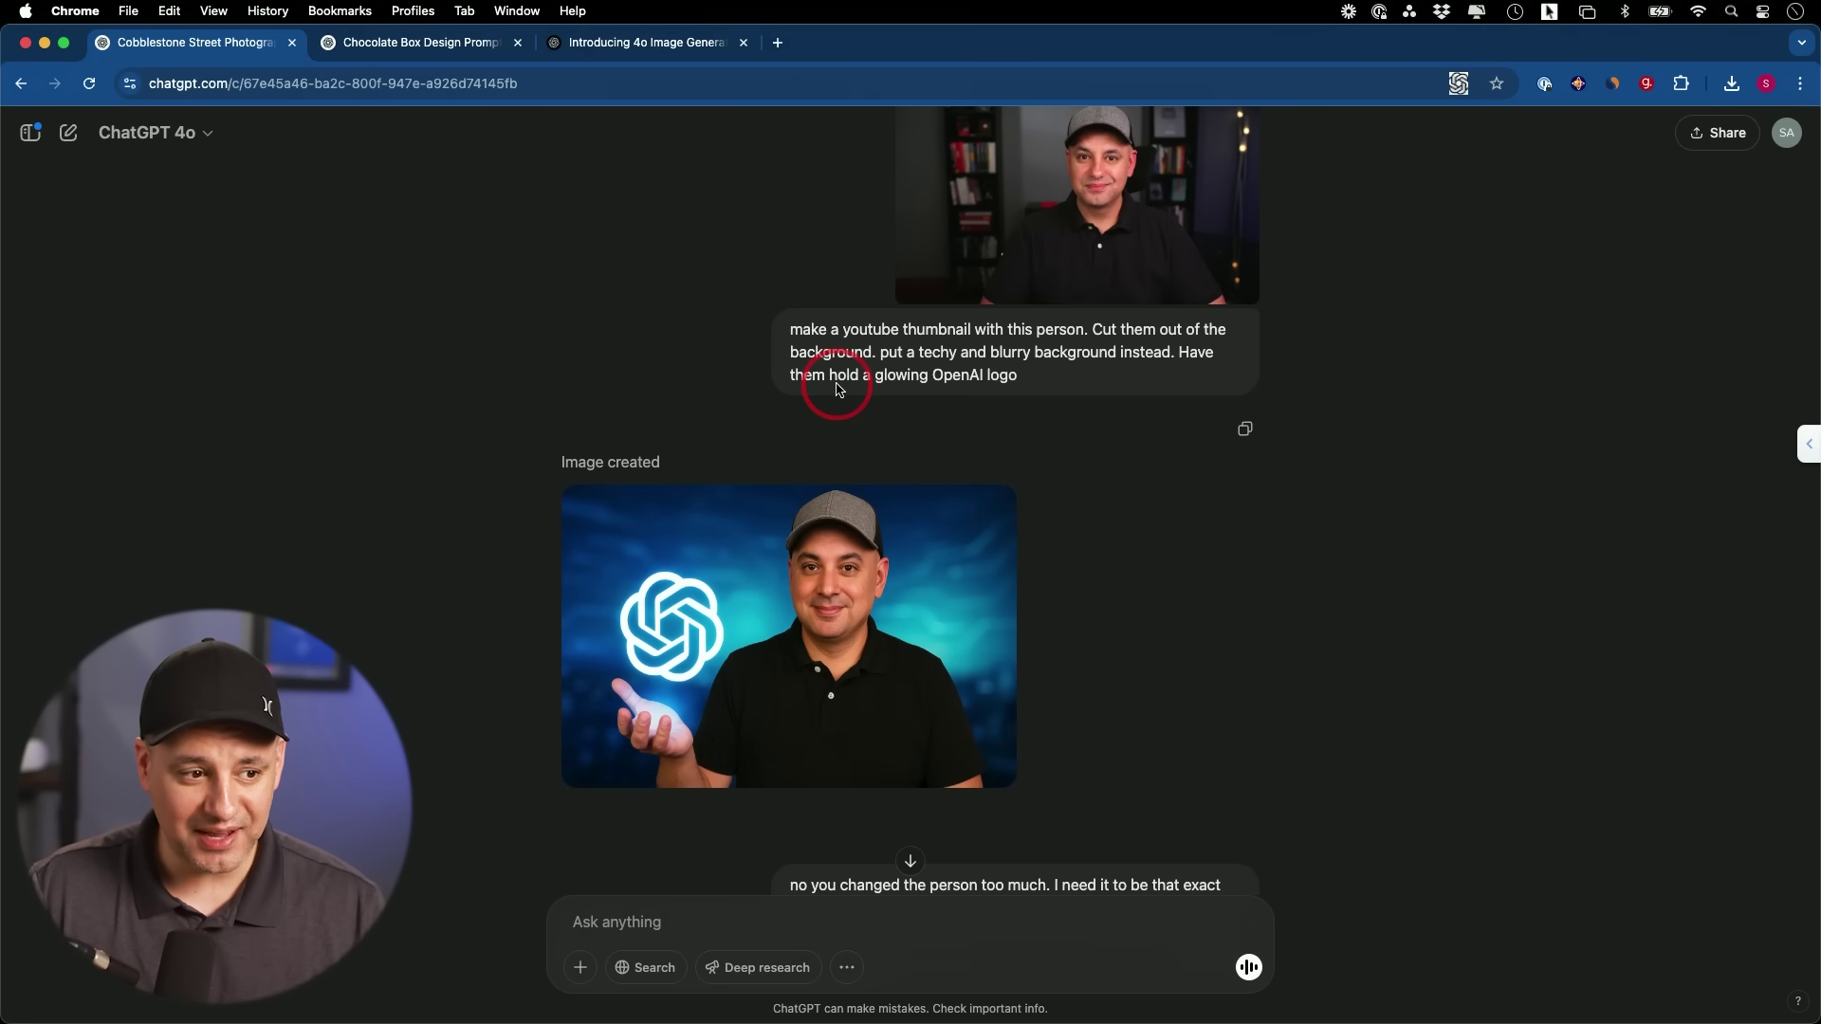
scroll(851, 579, "up", 1)
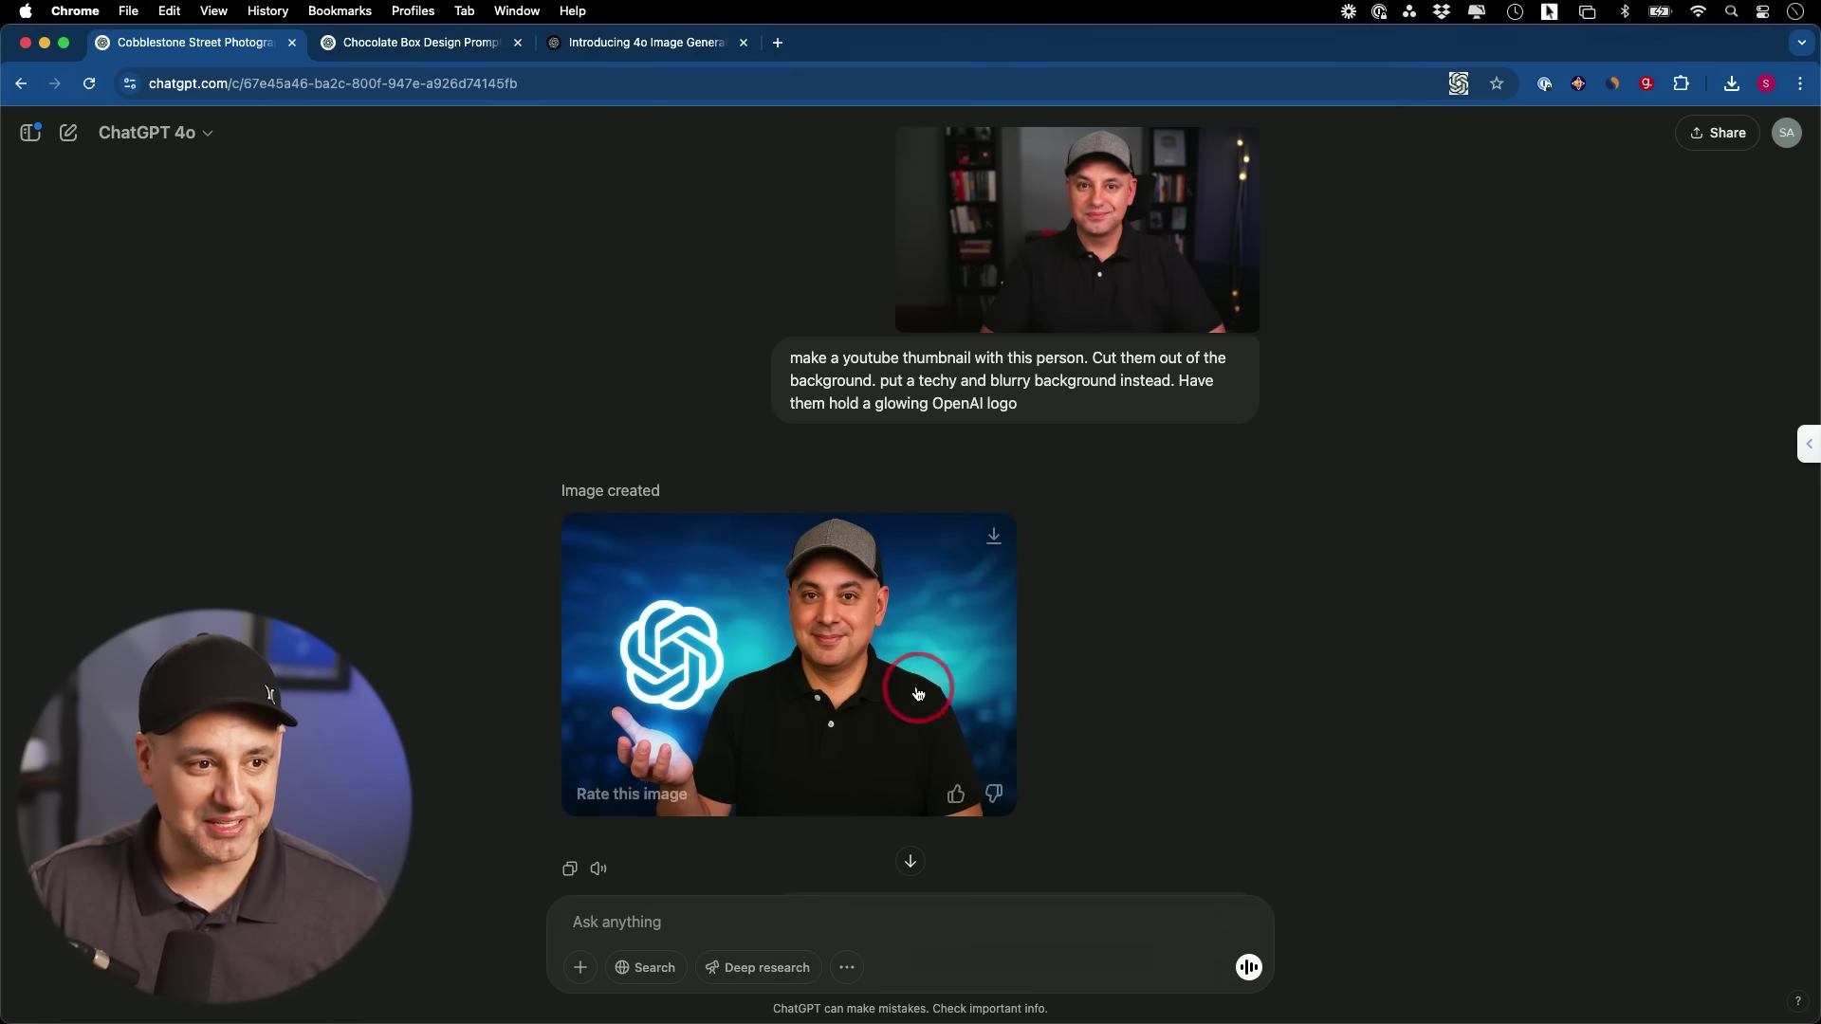
mouse_move(887, 593)
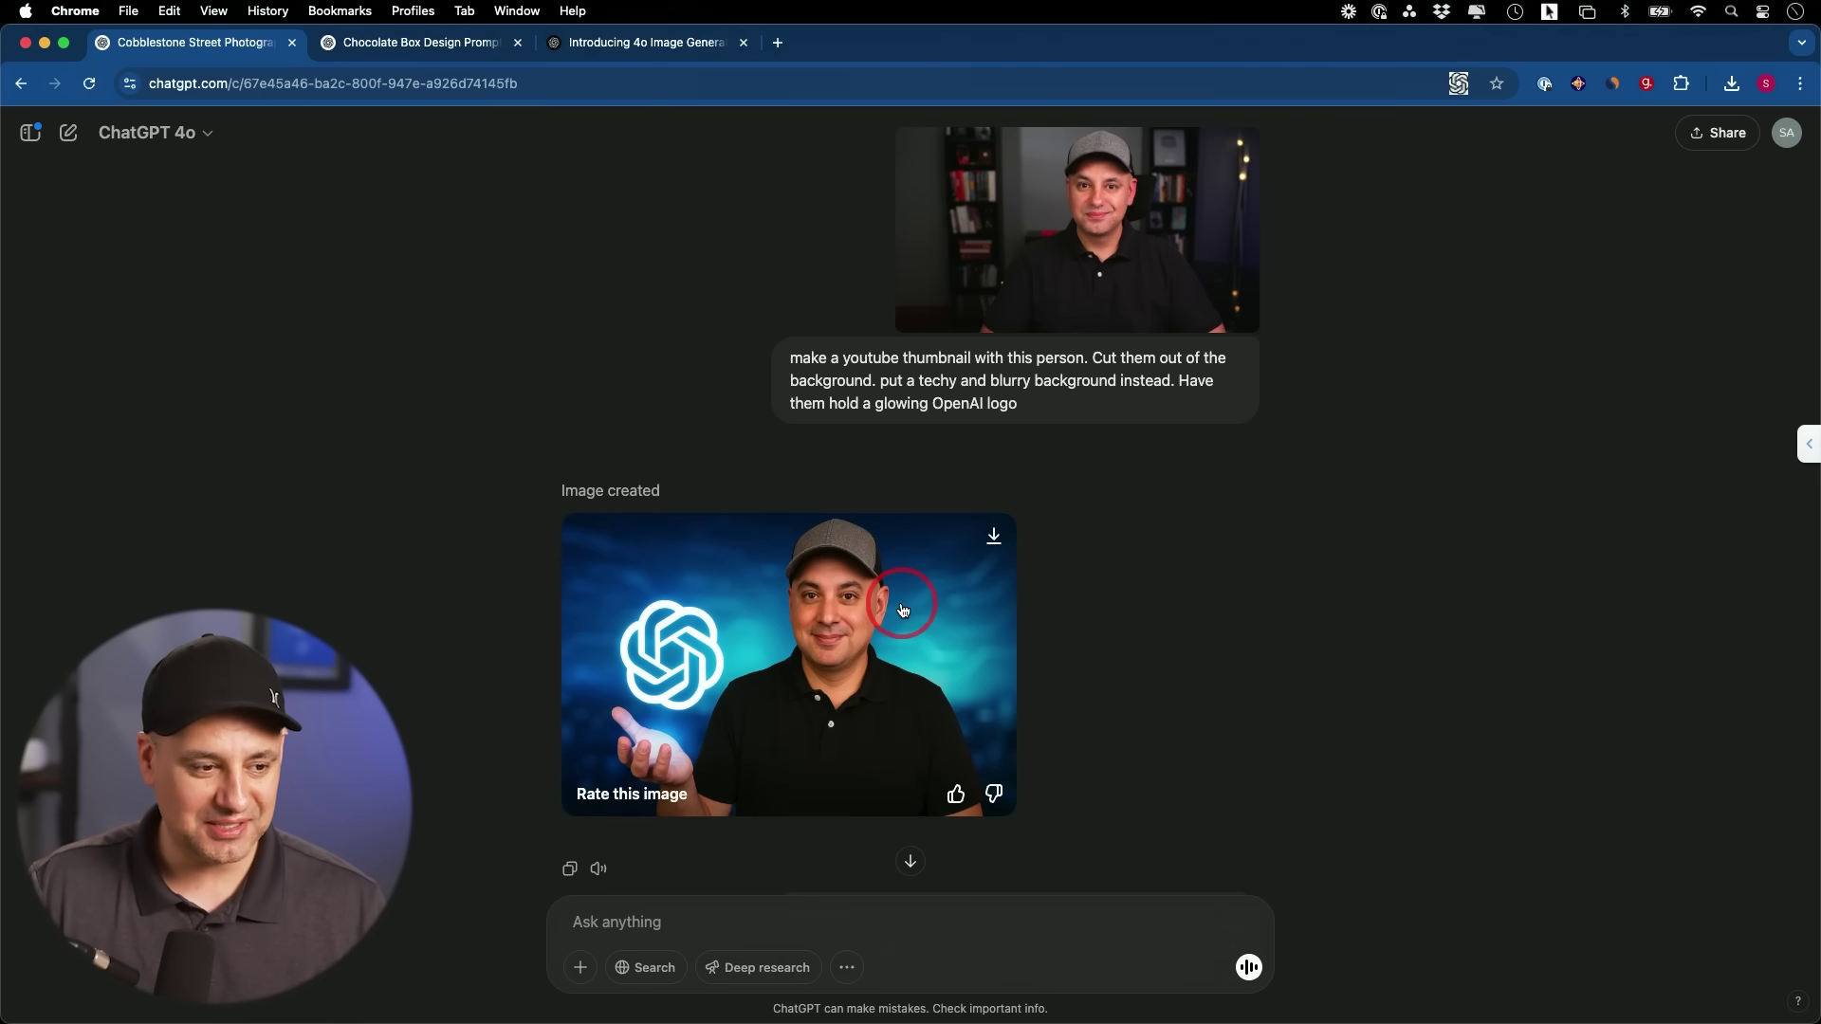
scroll(1268, 630, "down", 4)
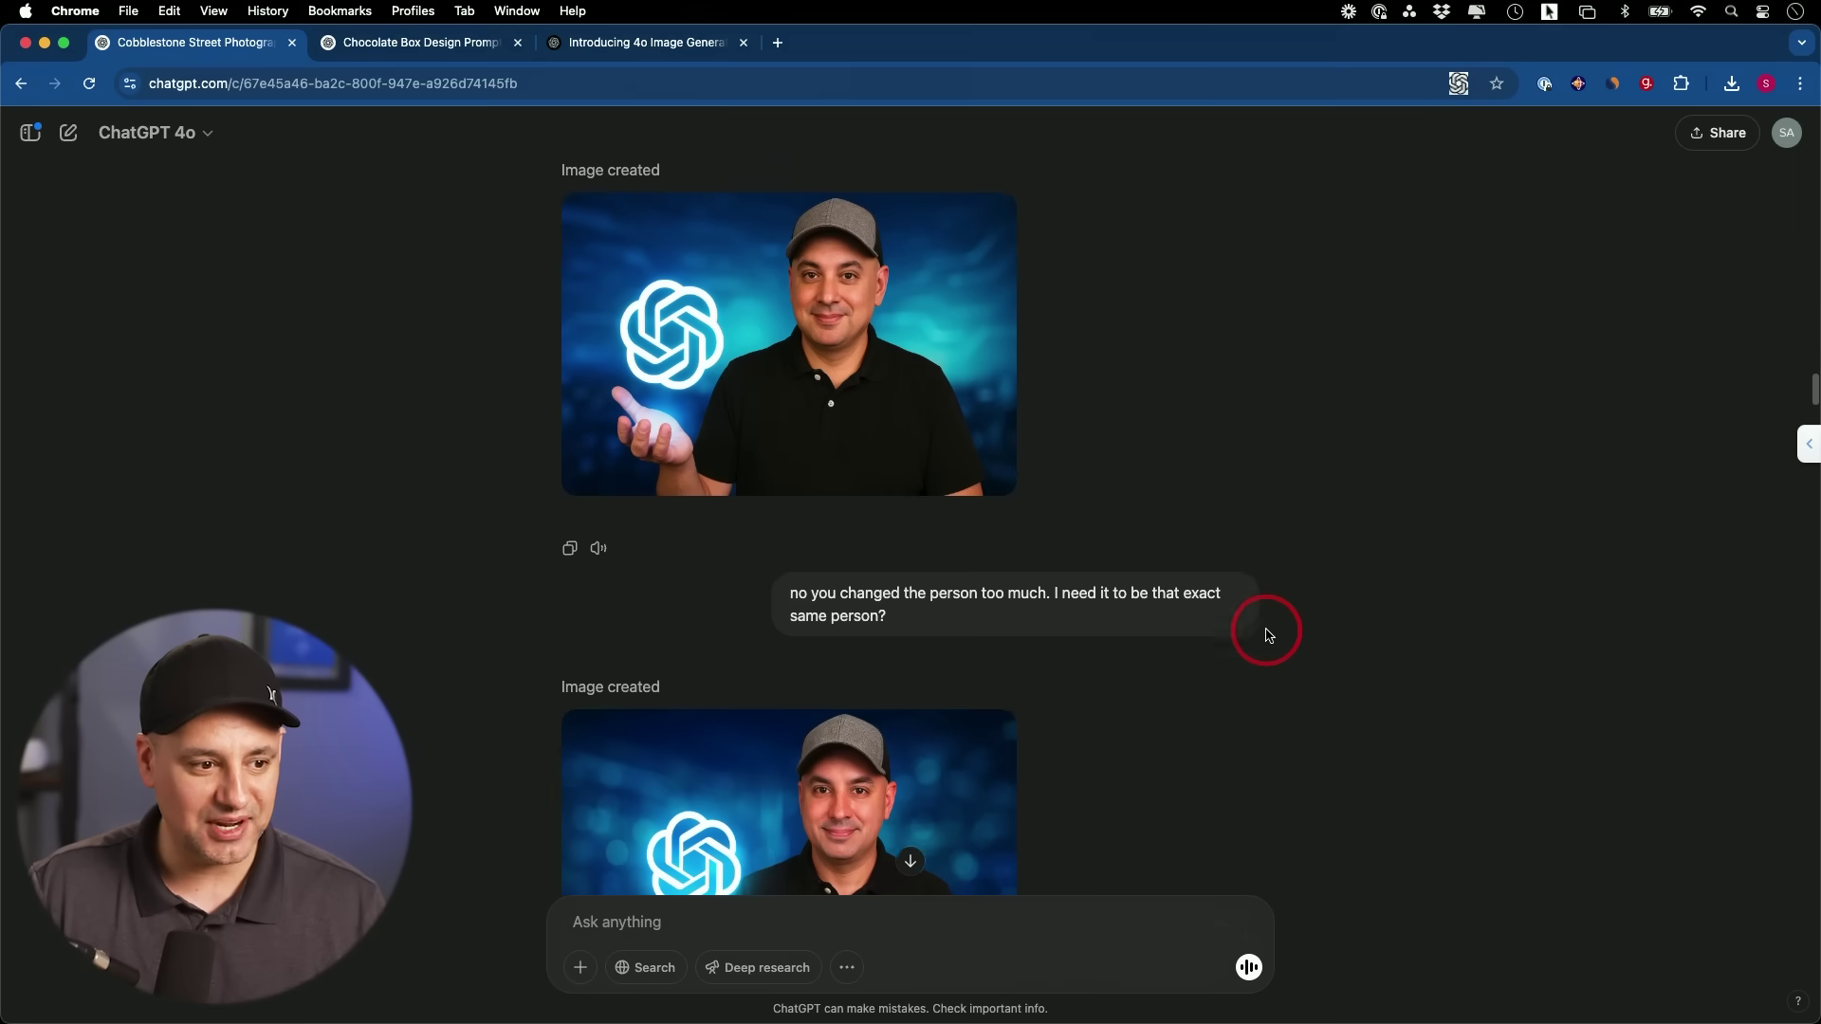
scroll(1095, 588, "down", 3)
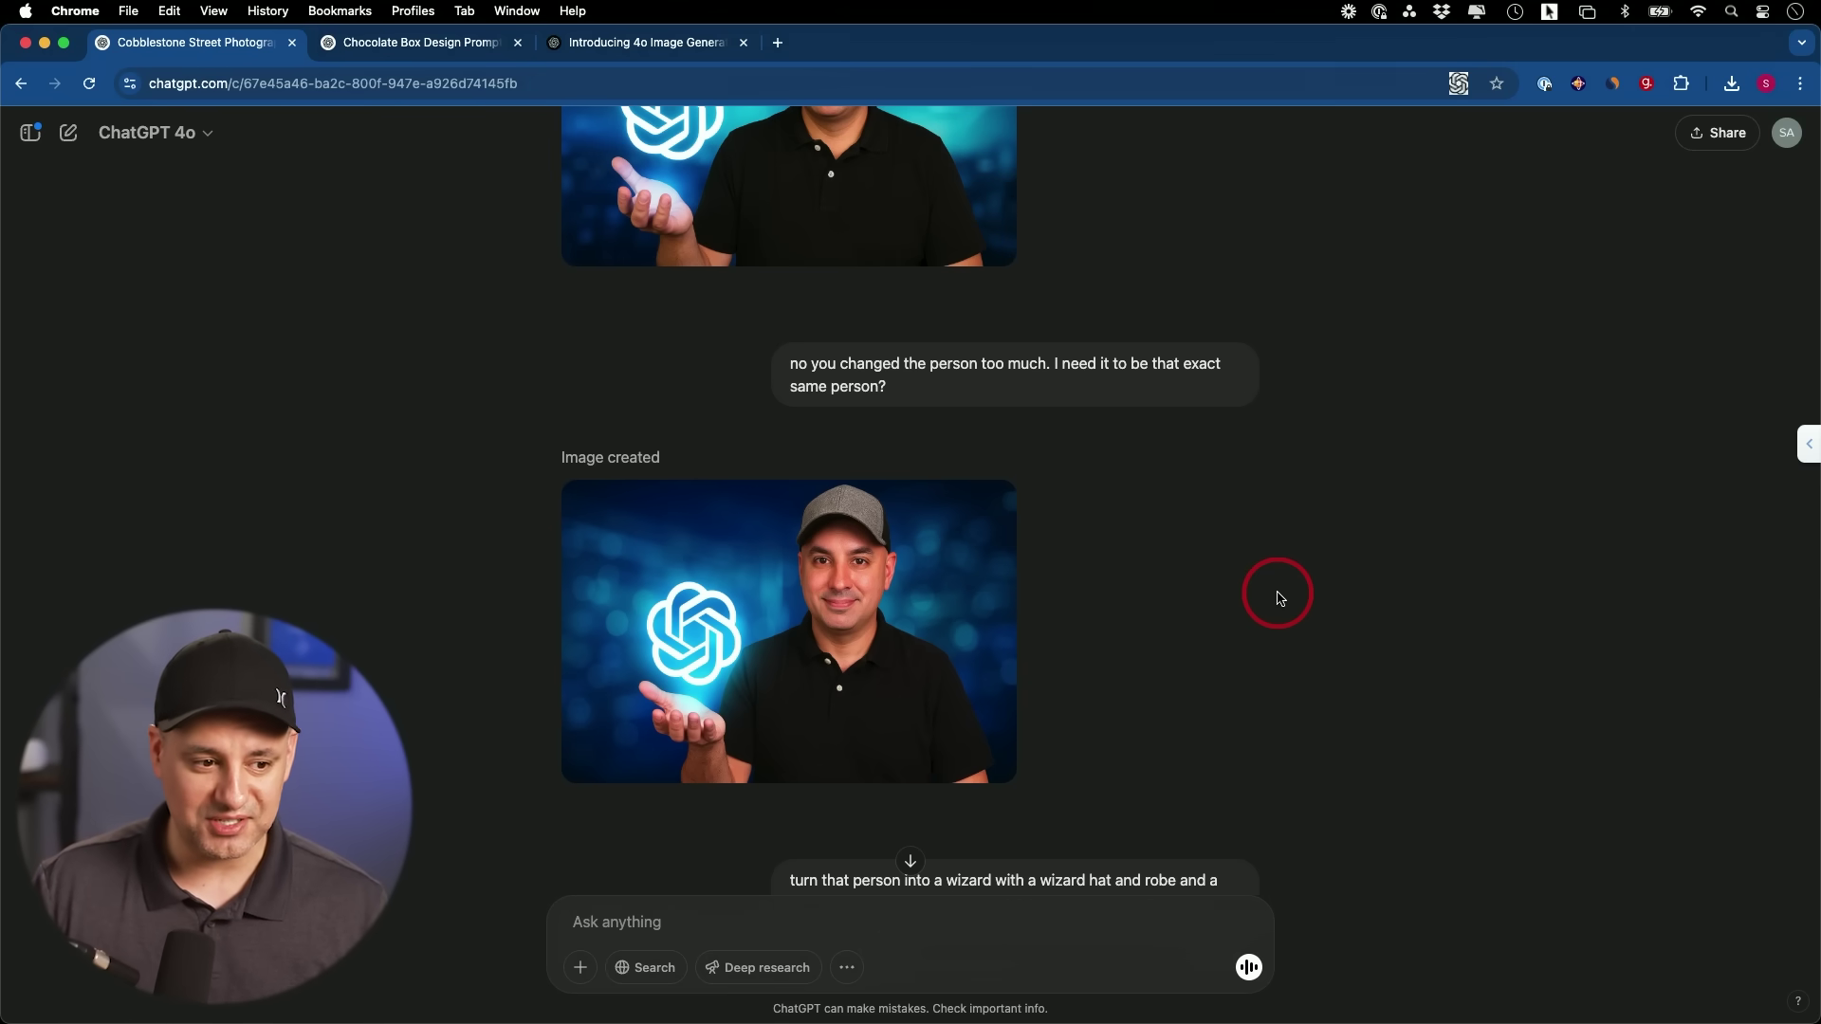
Scroll to the wizard prompt and enlarge the wizard image with hat, robe and glowing logo
scroll(1278, 595, "down", 3)
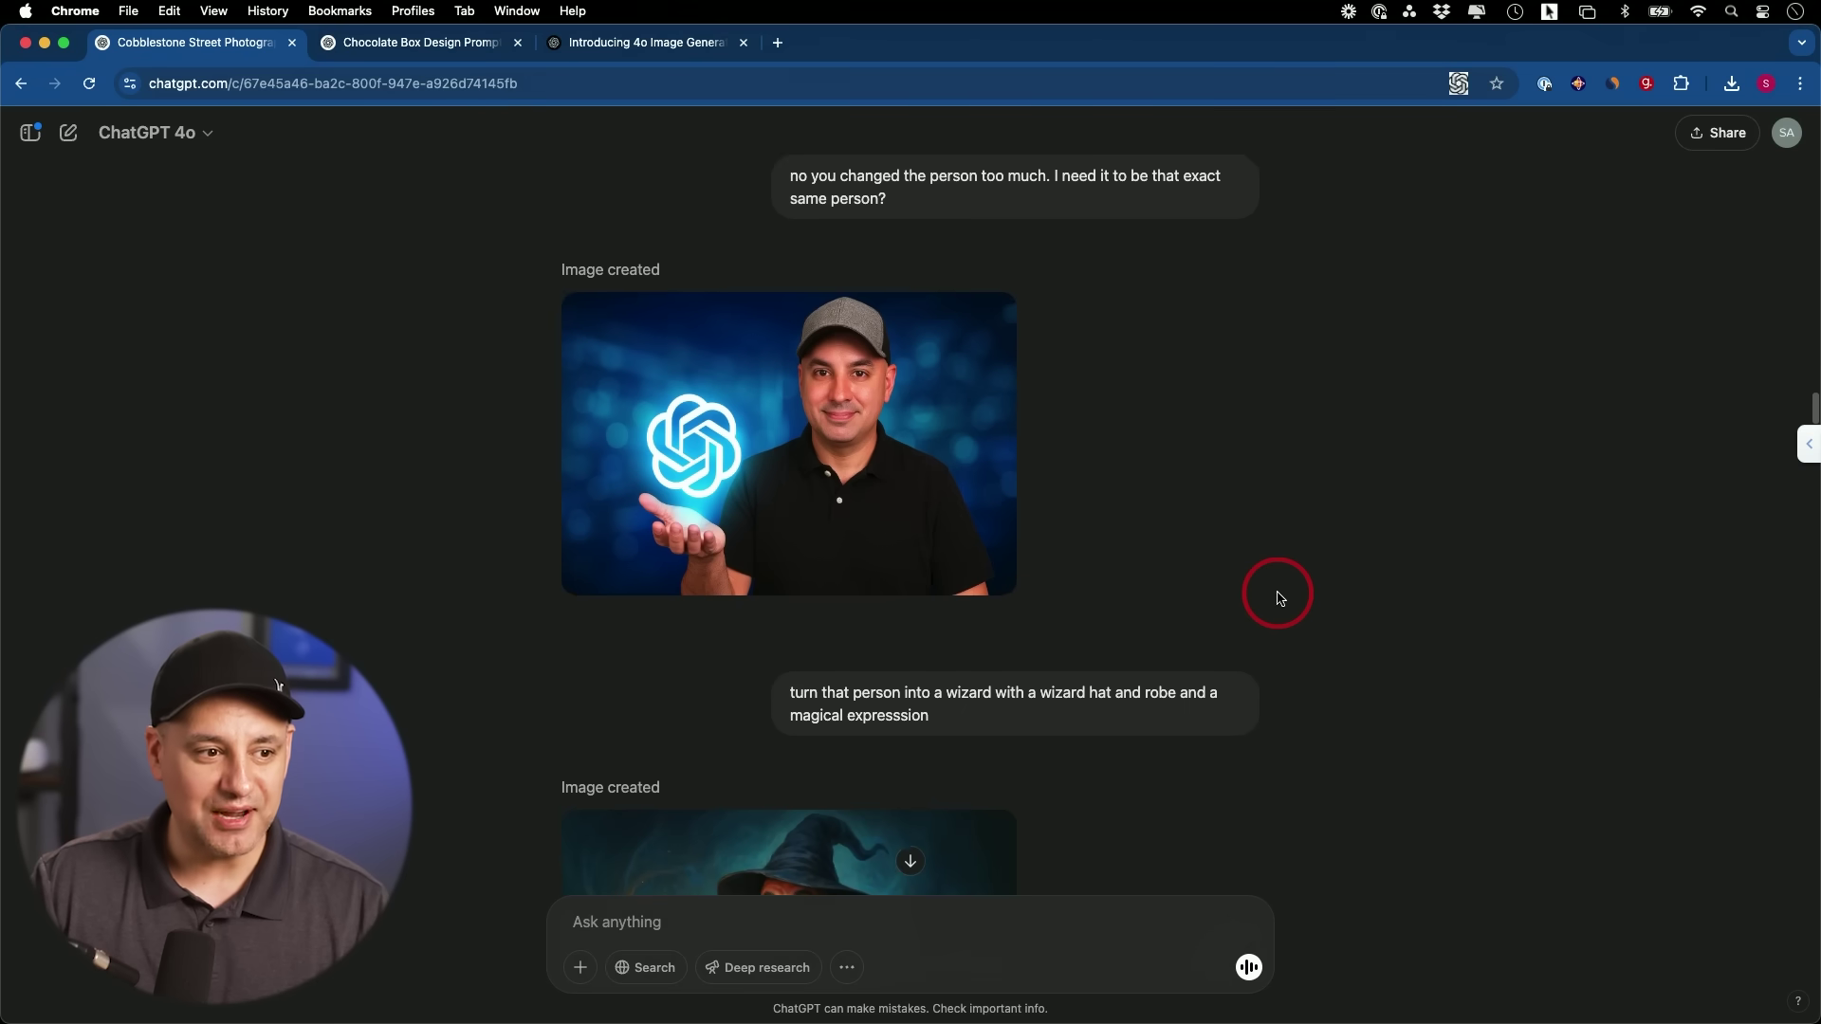
scroll(1278, 596, "down", 3)
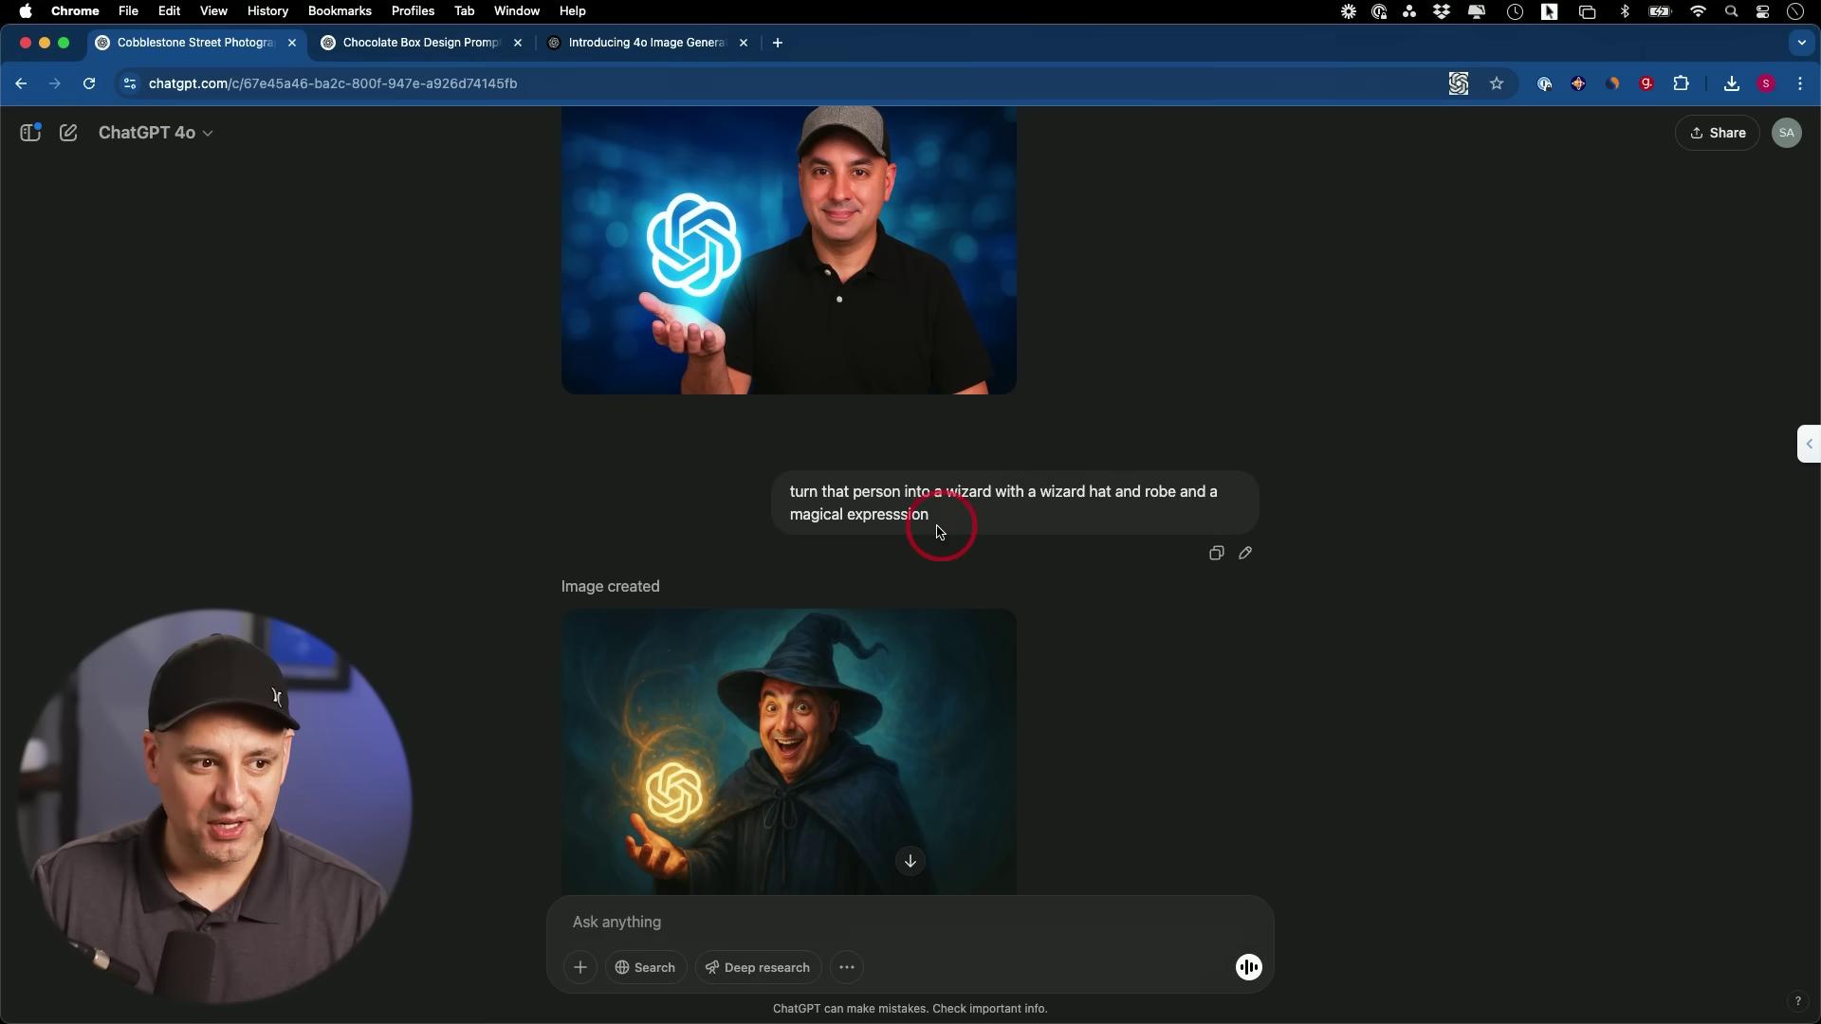
scroll(879, 530, "down", 1)
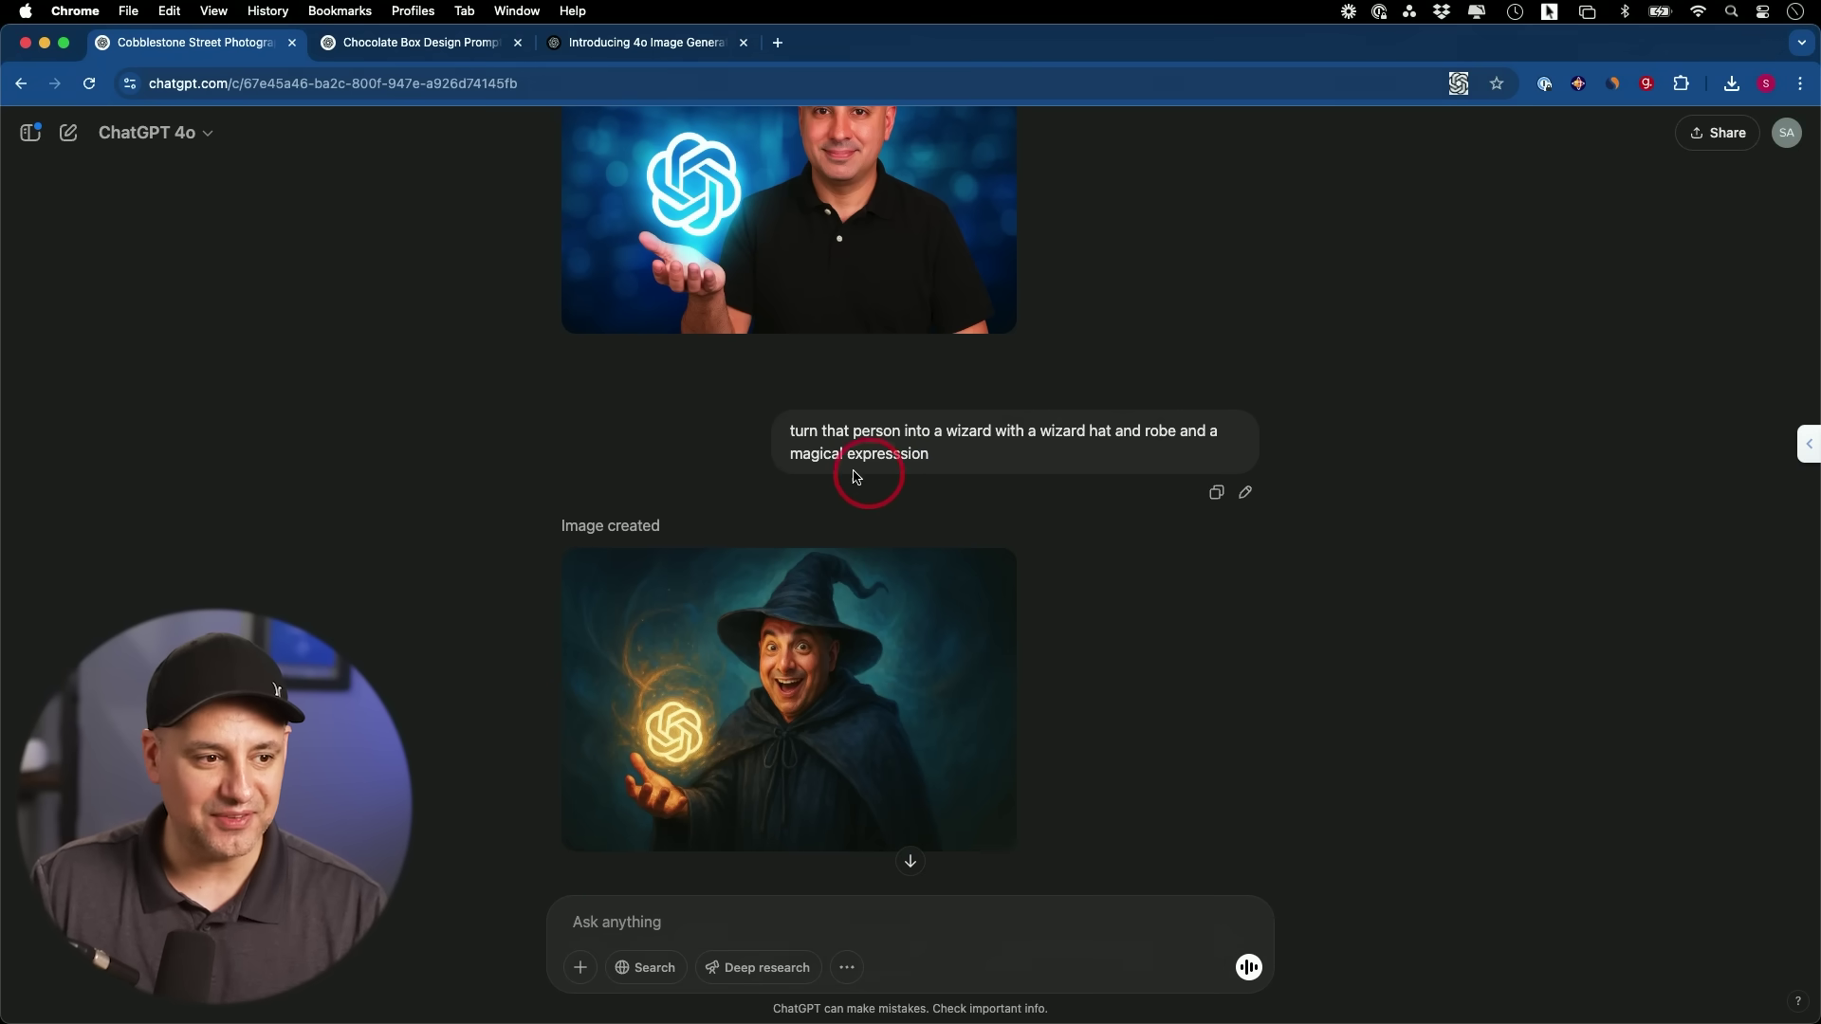
left_click(784, 706)
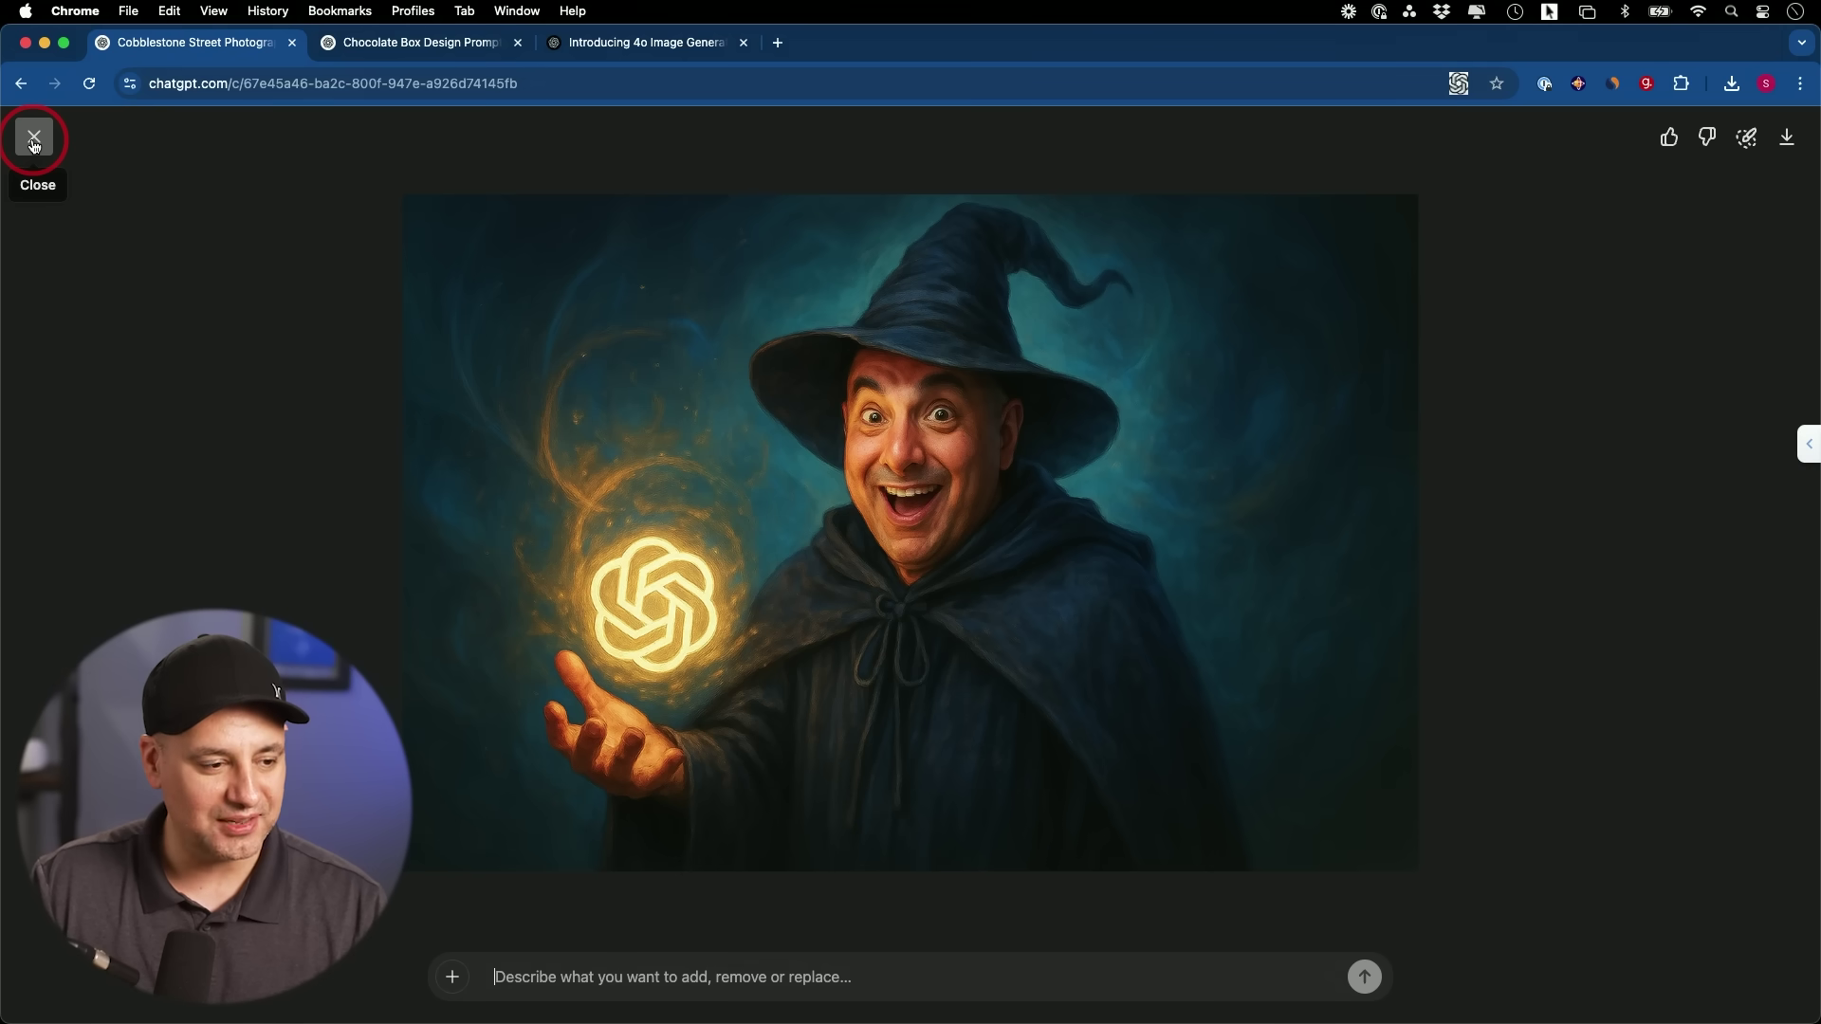
Close the wizard image, browse the logo-replacement thumbnails, and switch to the console infographic chat
left_click(33, 143)
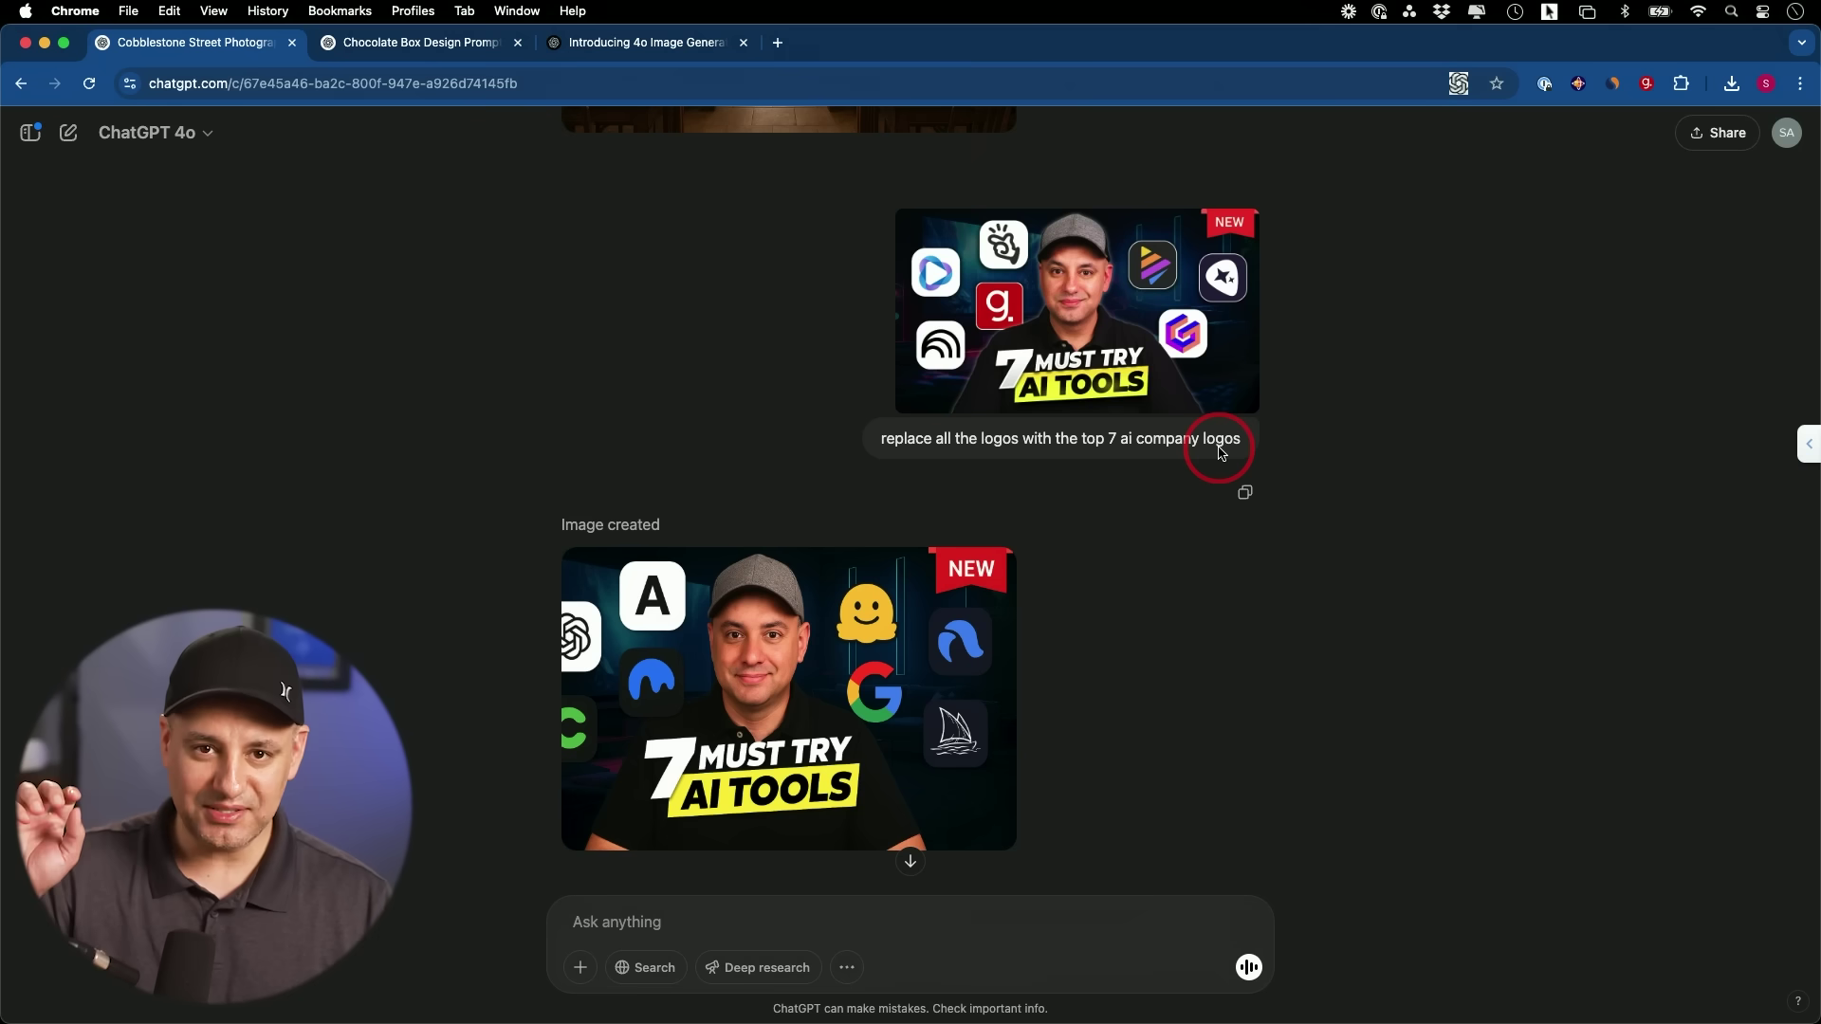
mouse_move(915, 716)
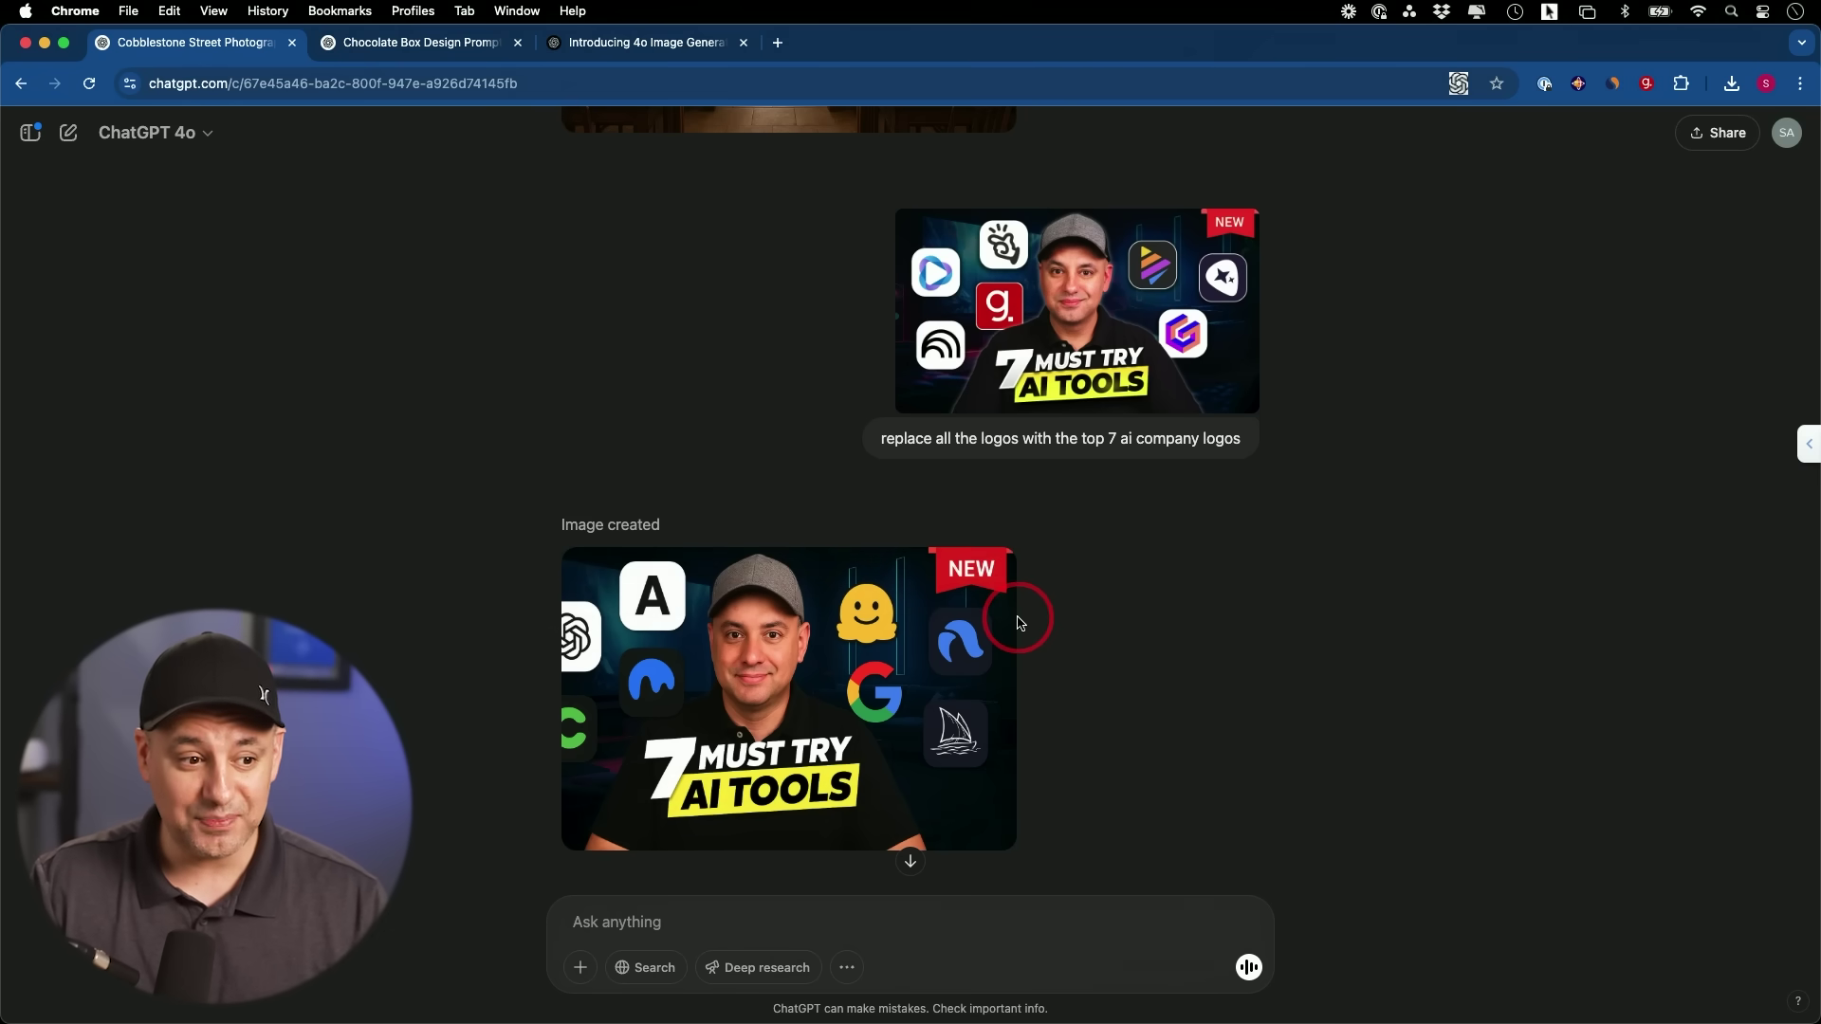
mouse_move(999, 623)
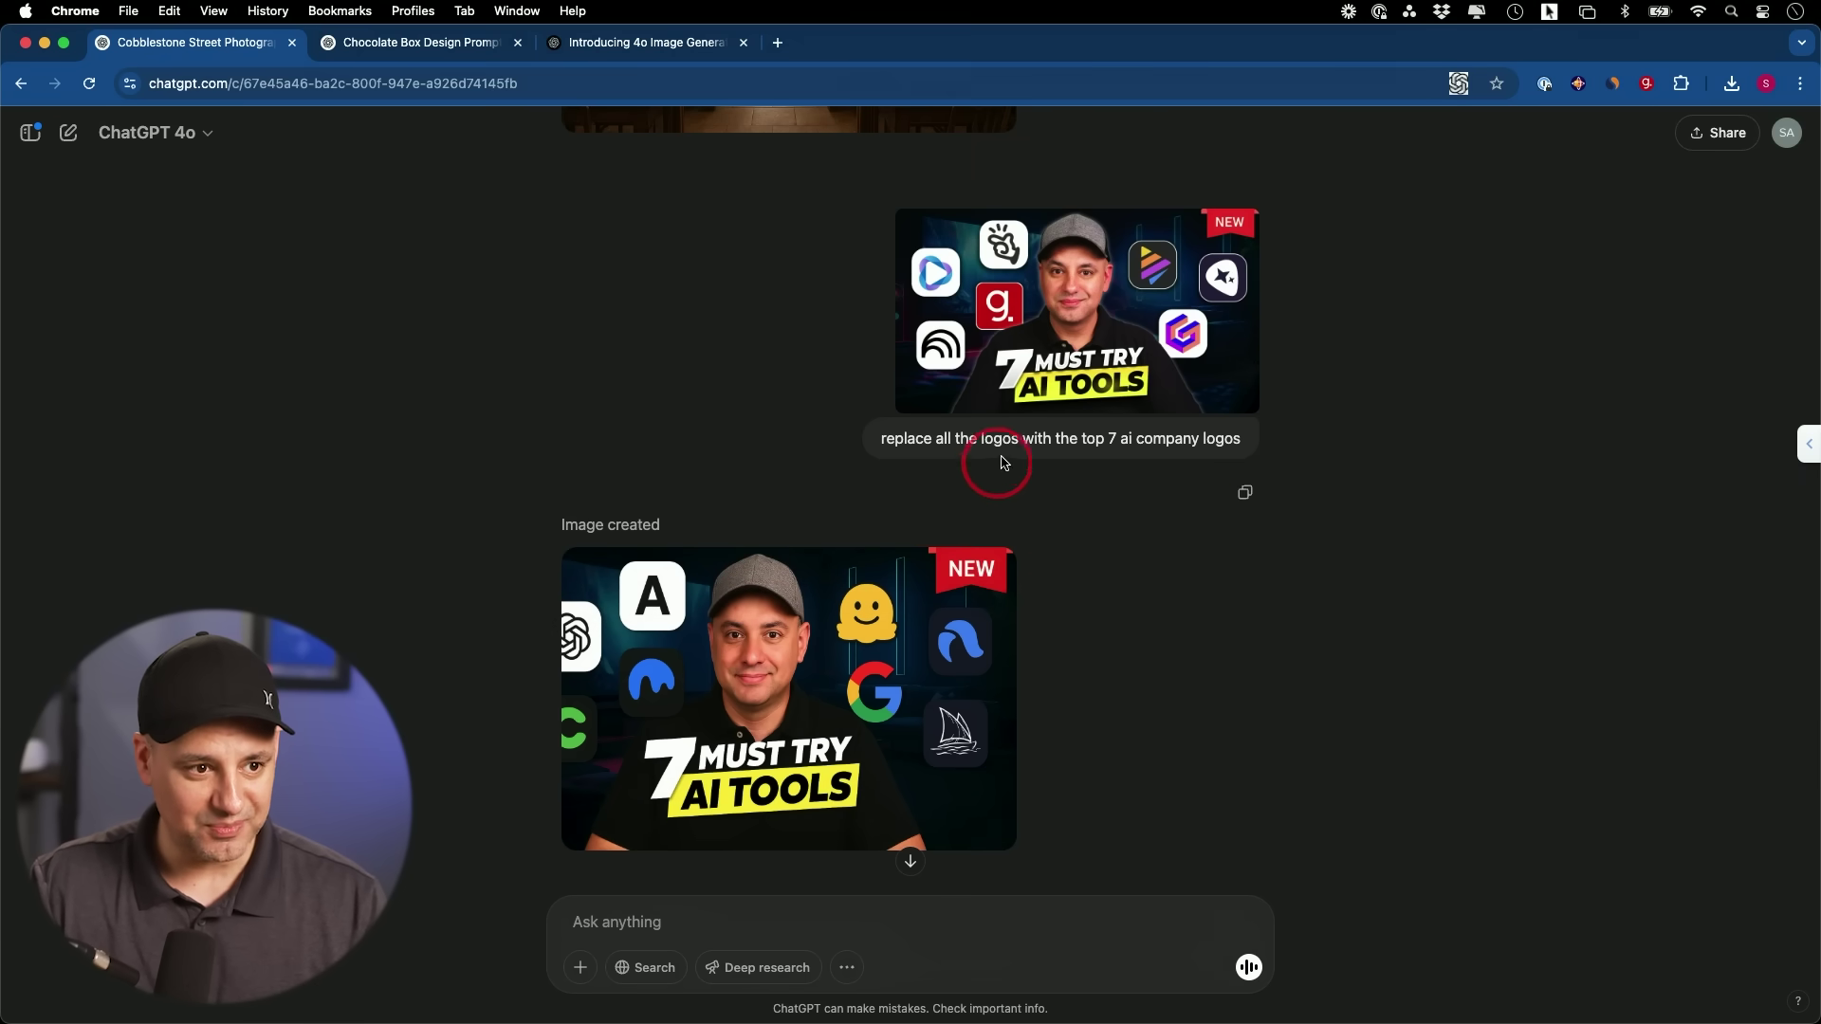
scroll(1207, 553, "down", 5)
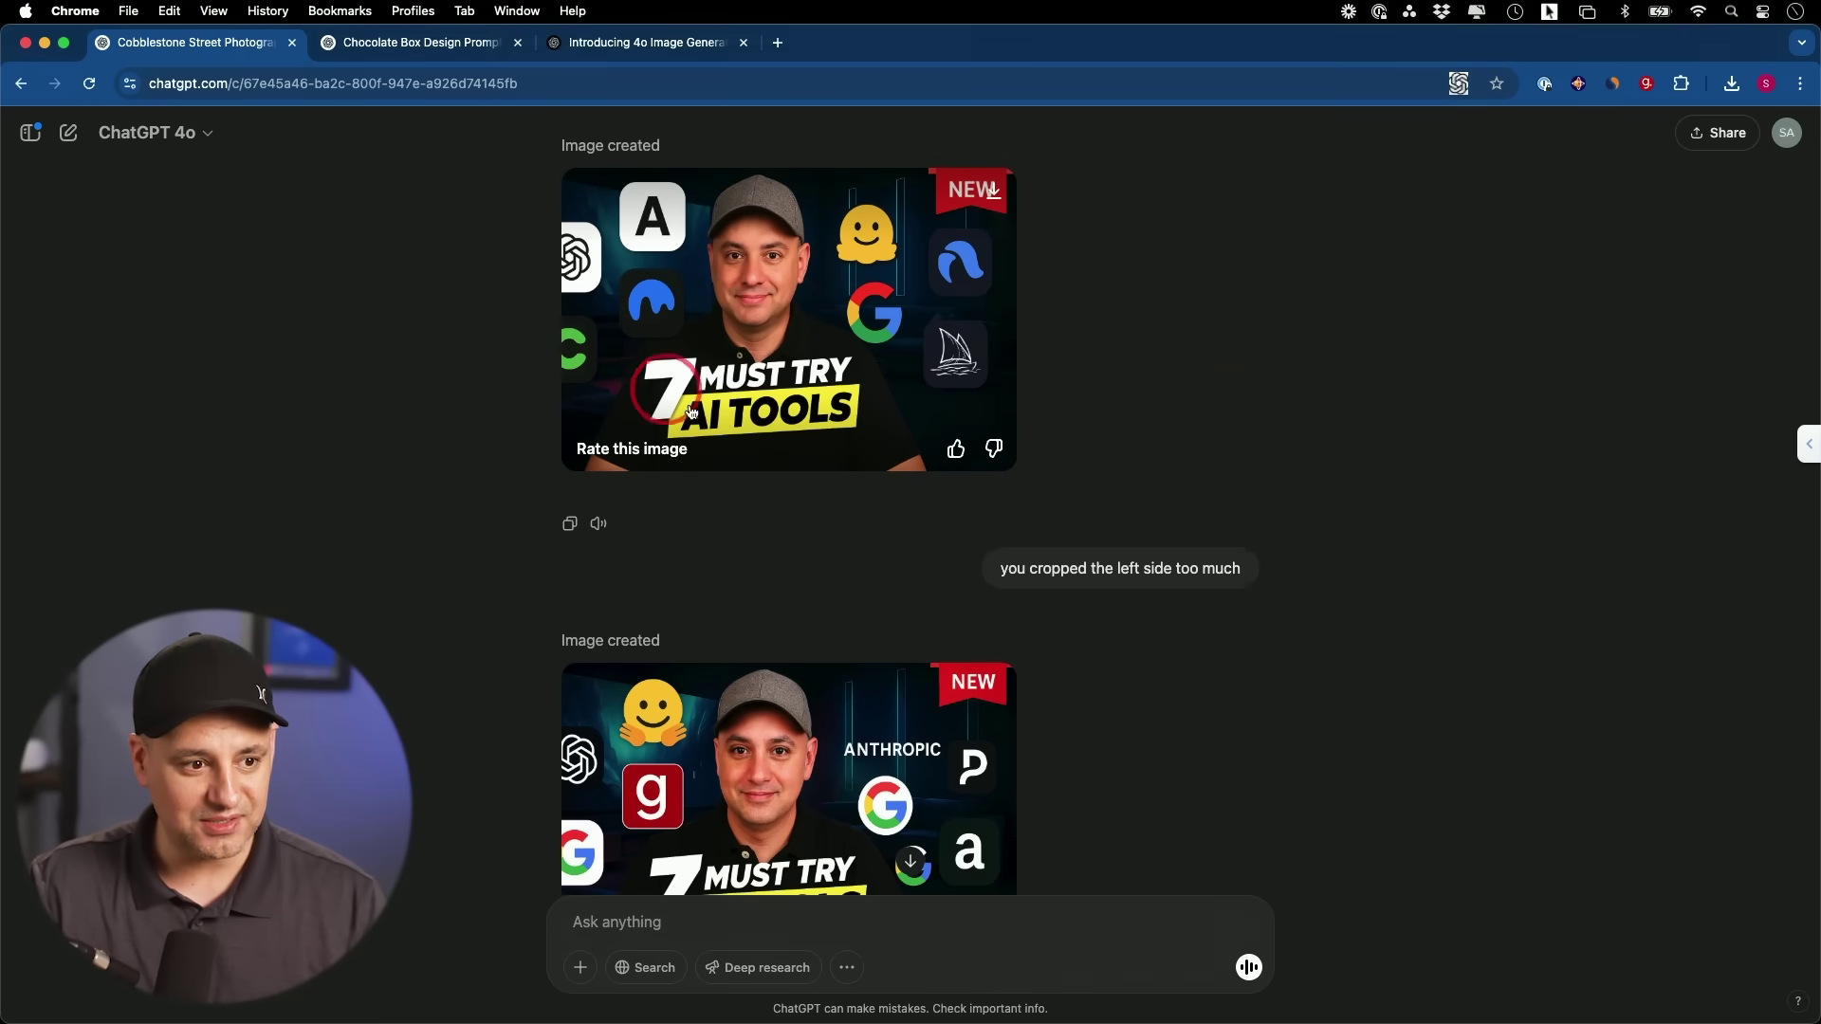
scroll(711, 541, "down", 3)
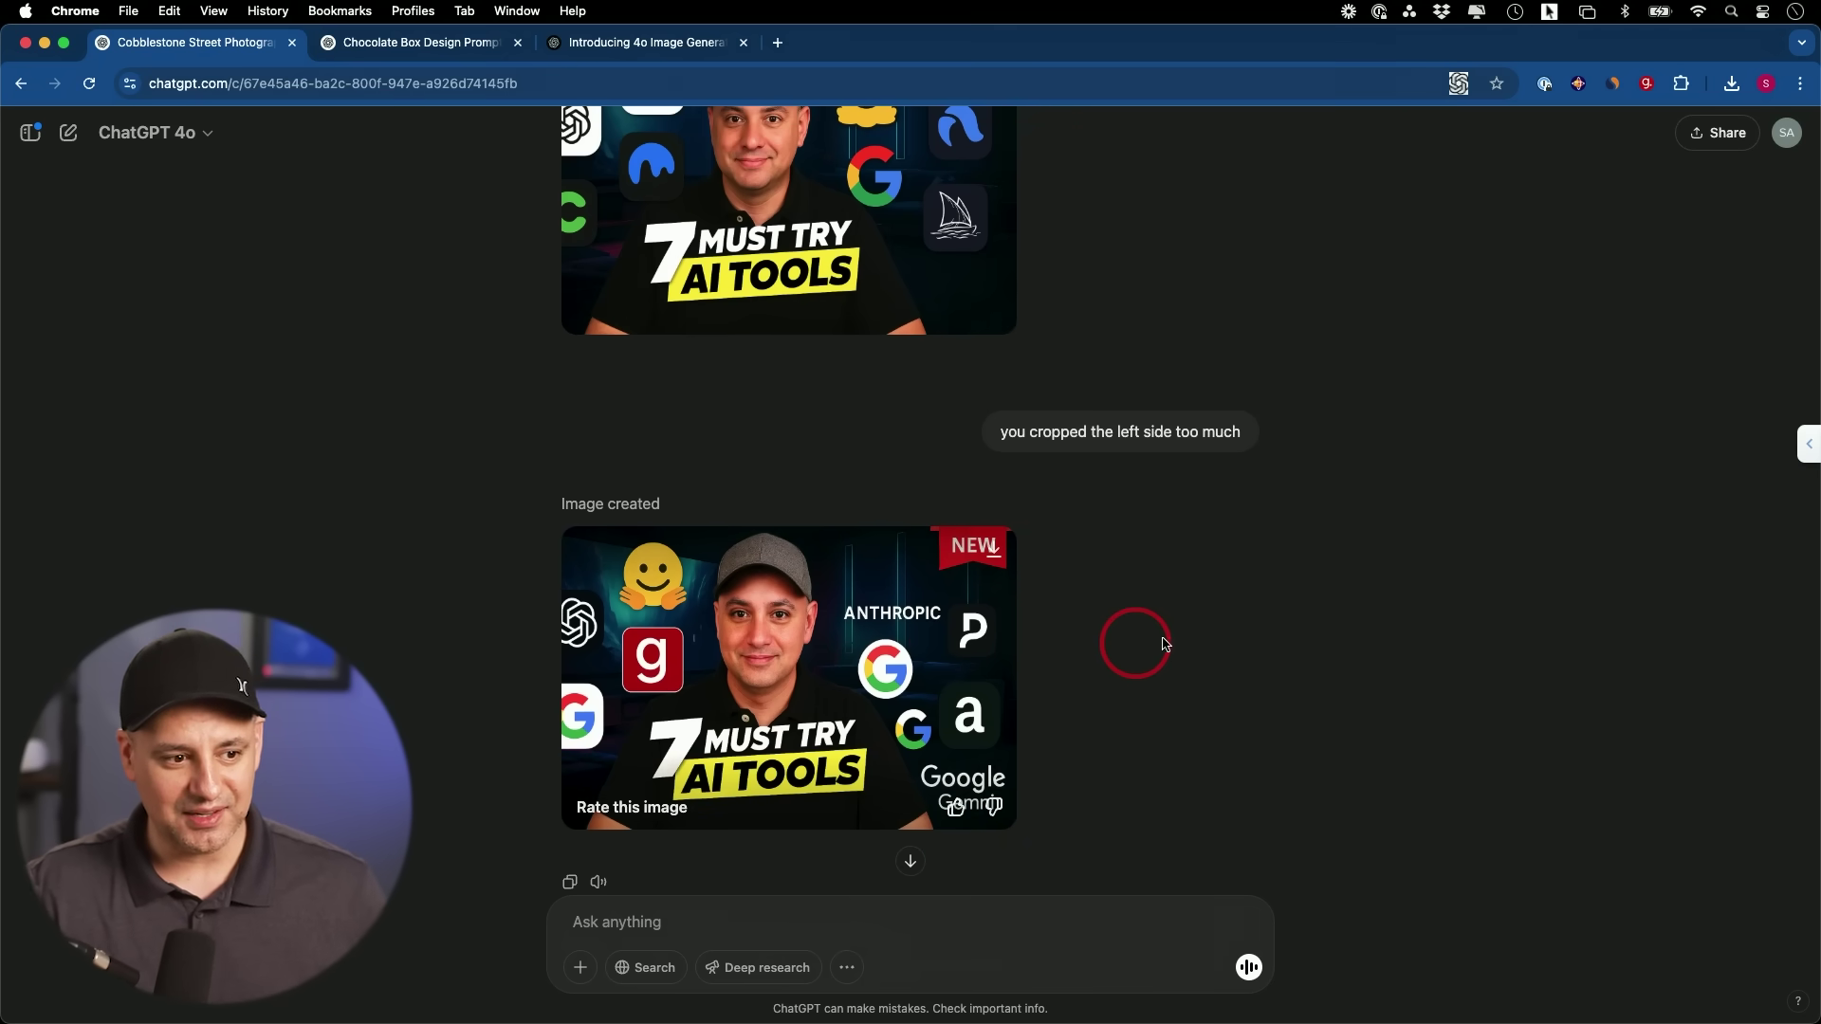
scroll(1179, 639, "up", 5)
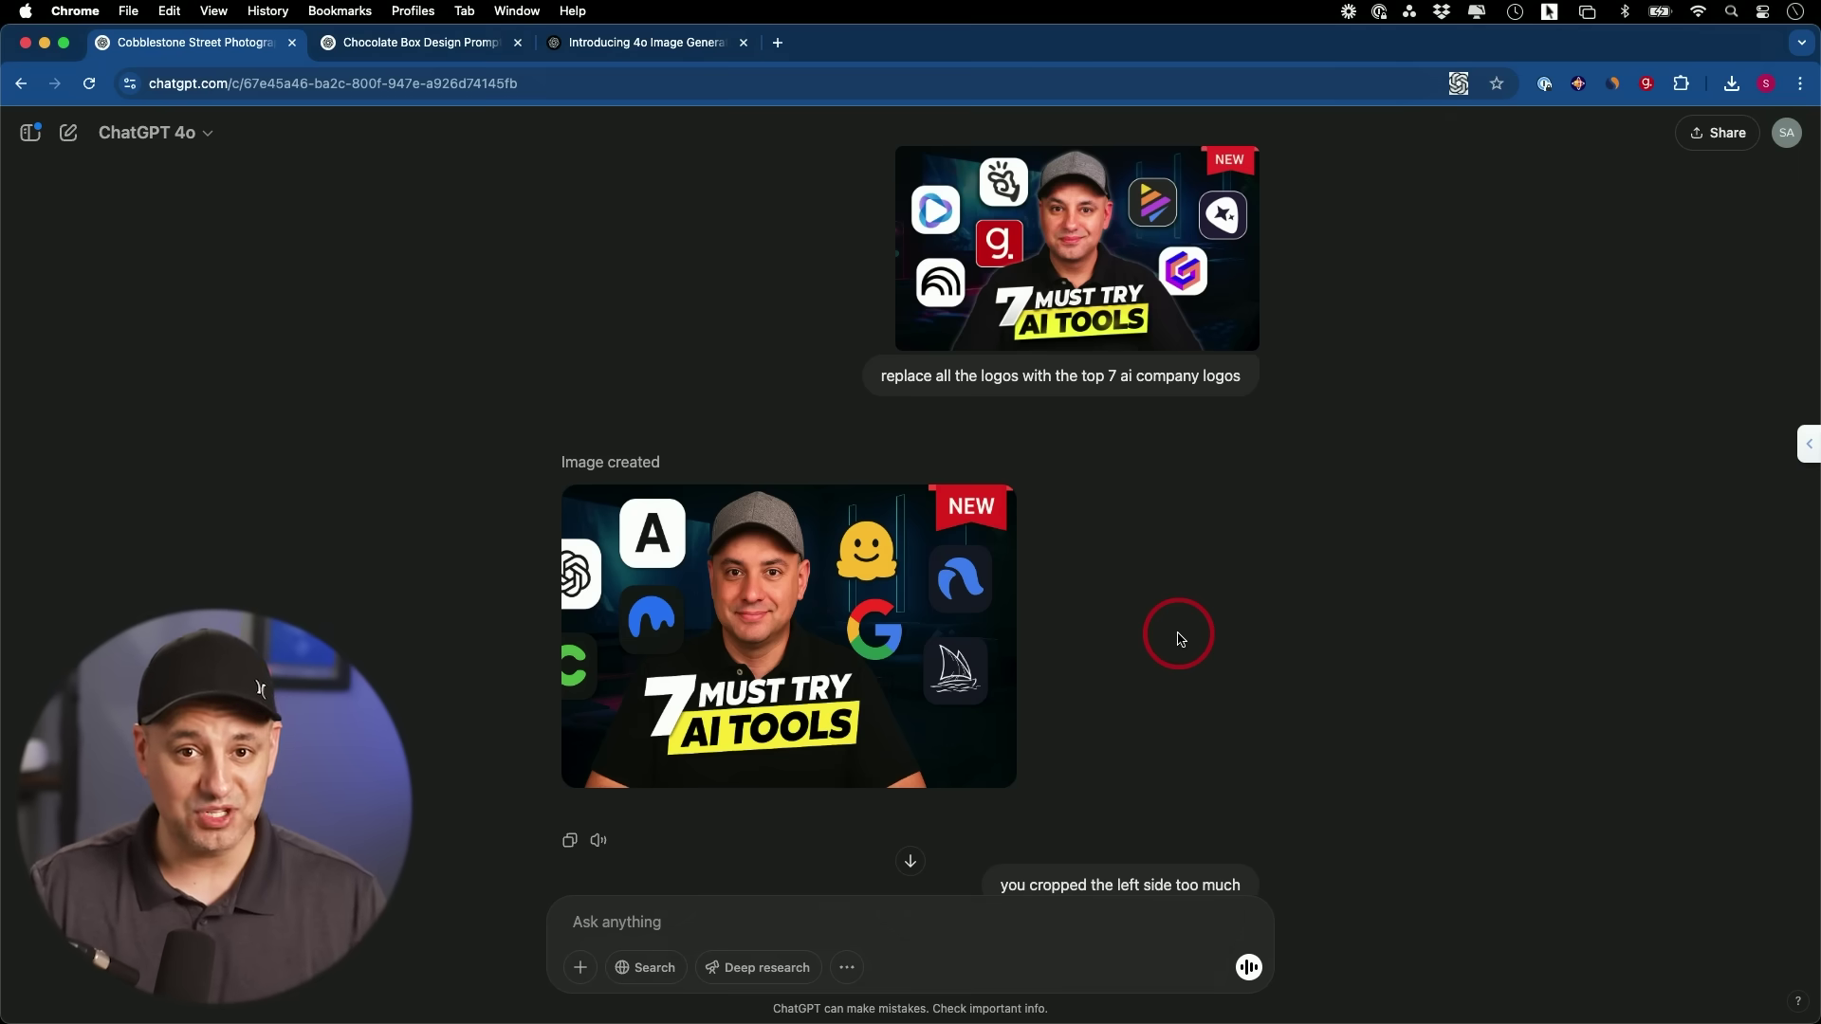
key("ctrl+Tab")
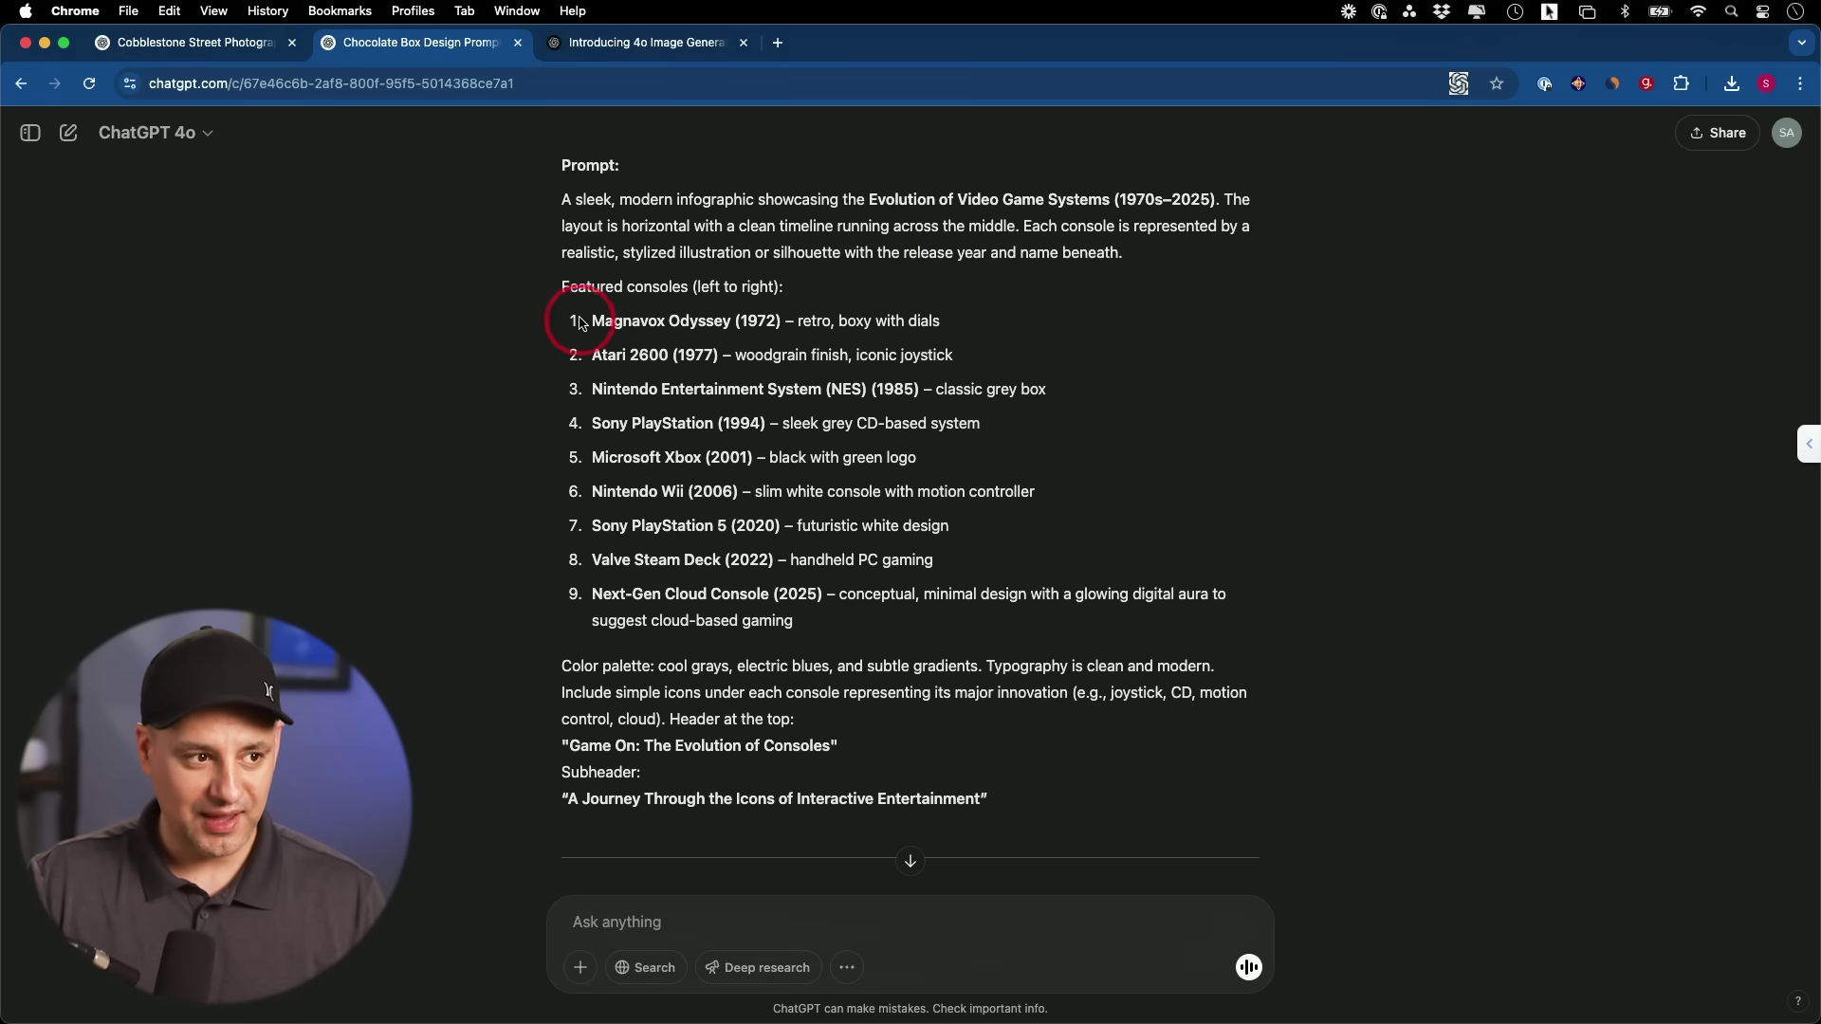
Highlight the featured consoles list and Next-Gen Cloud Console (2025), then view and close the Game On infographic
left_click_drag(557, 285, 897, 613)
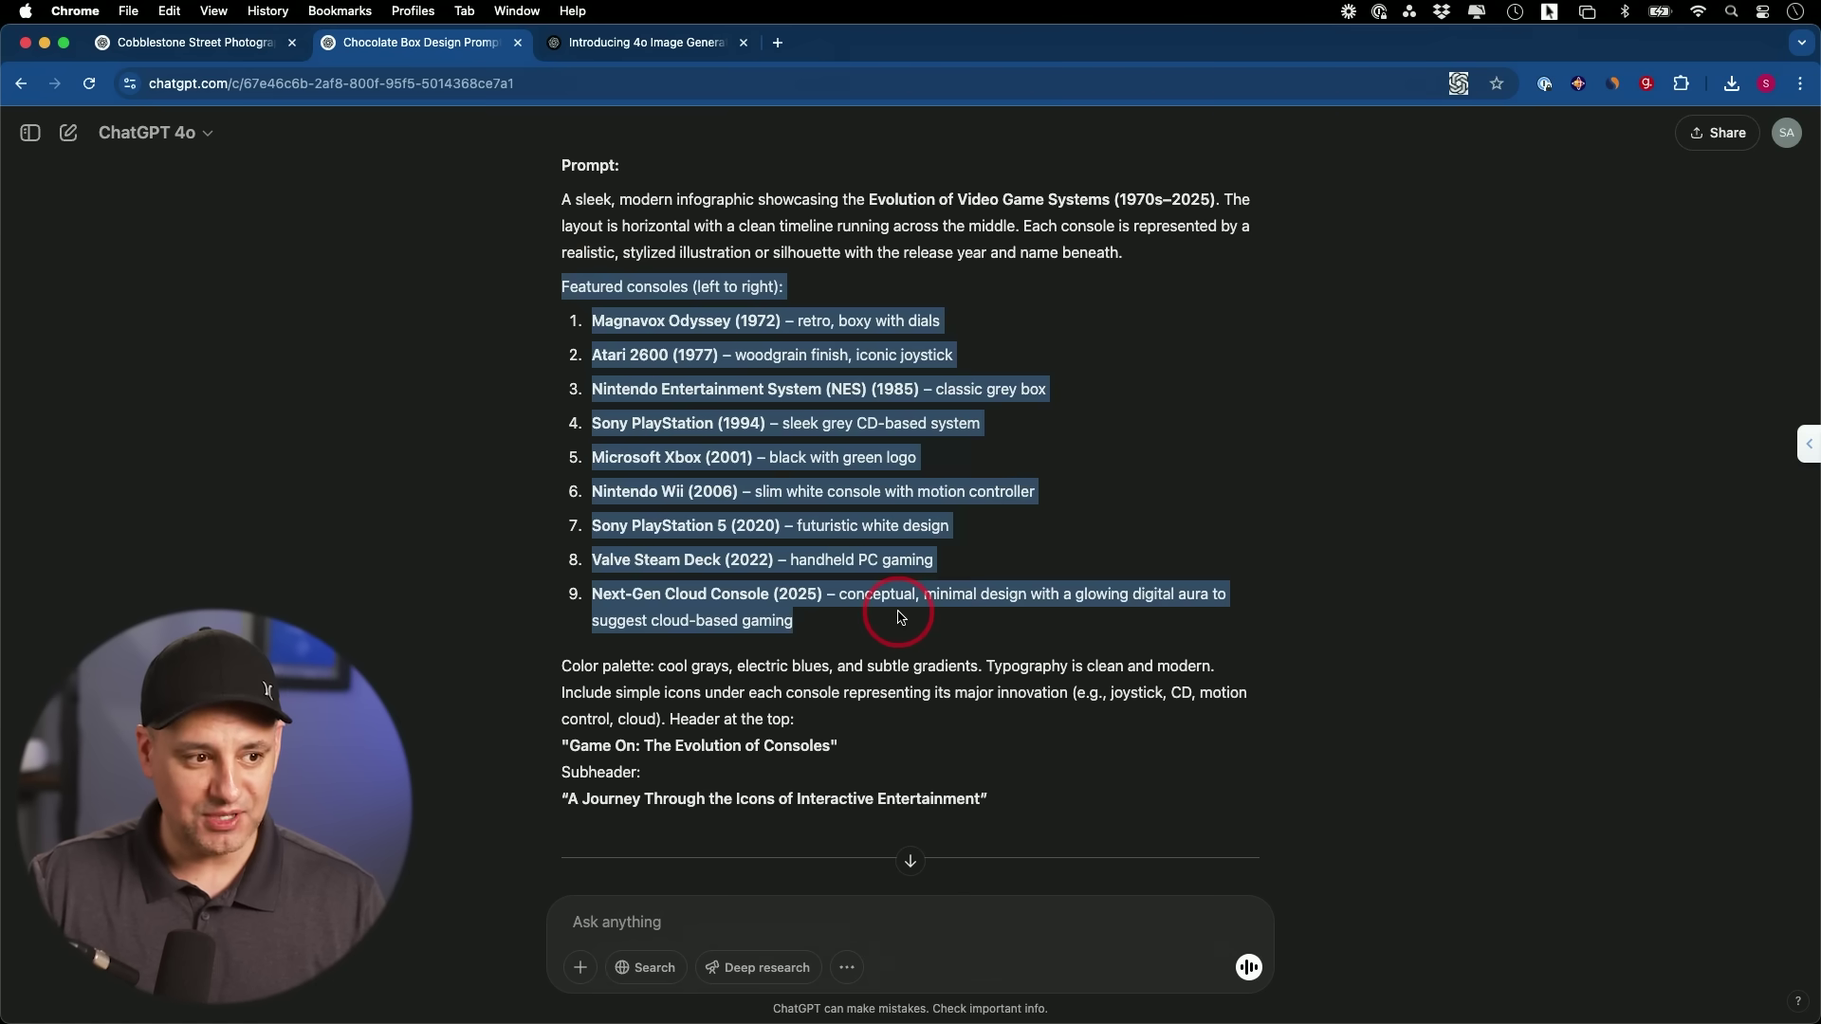
left_click(900, 618)
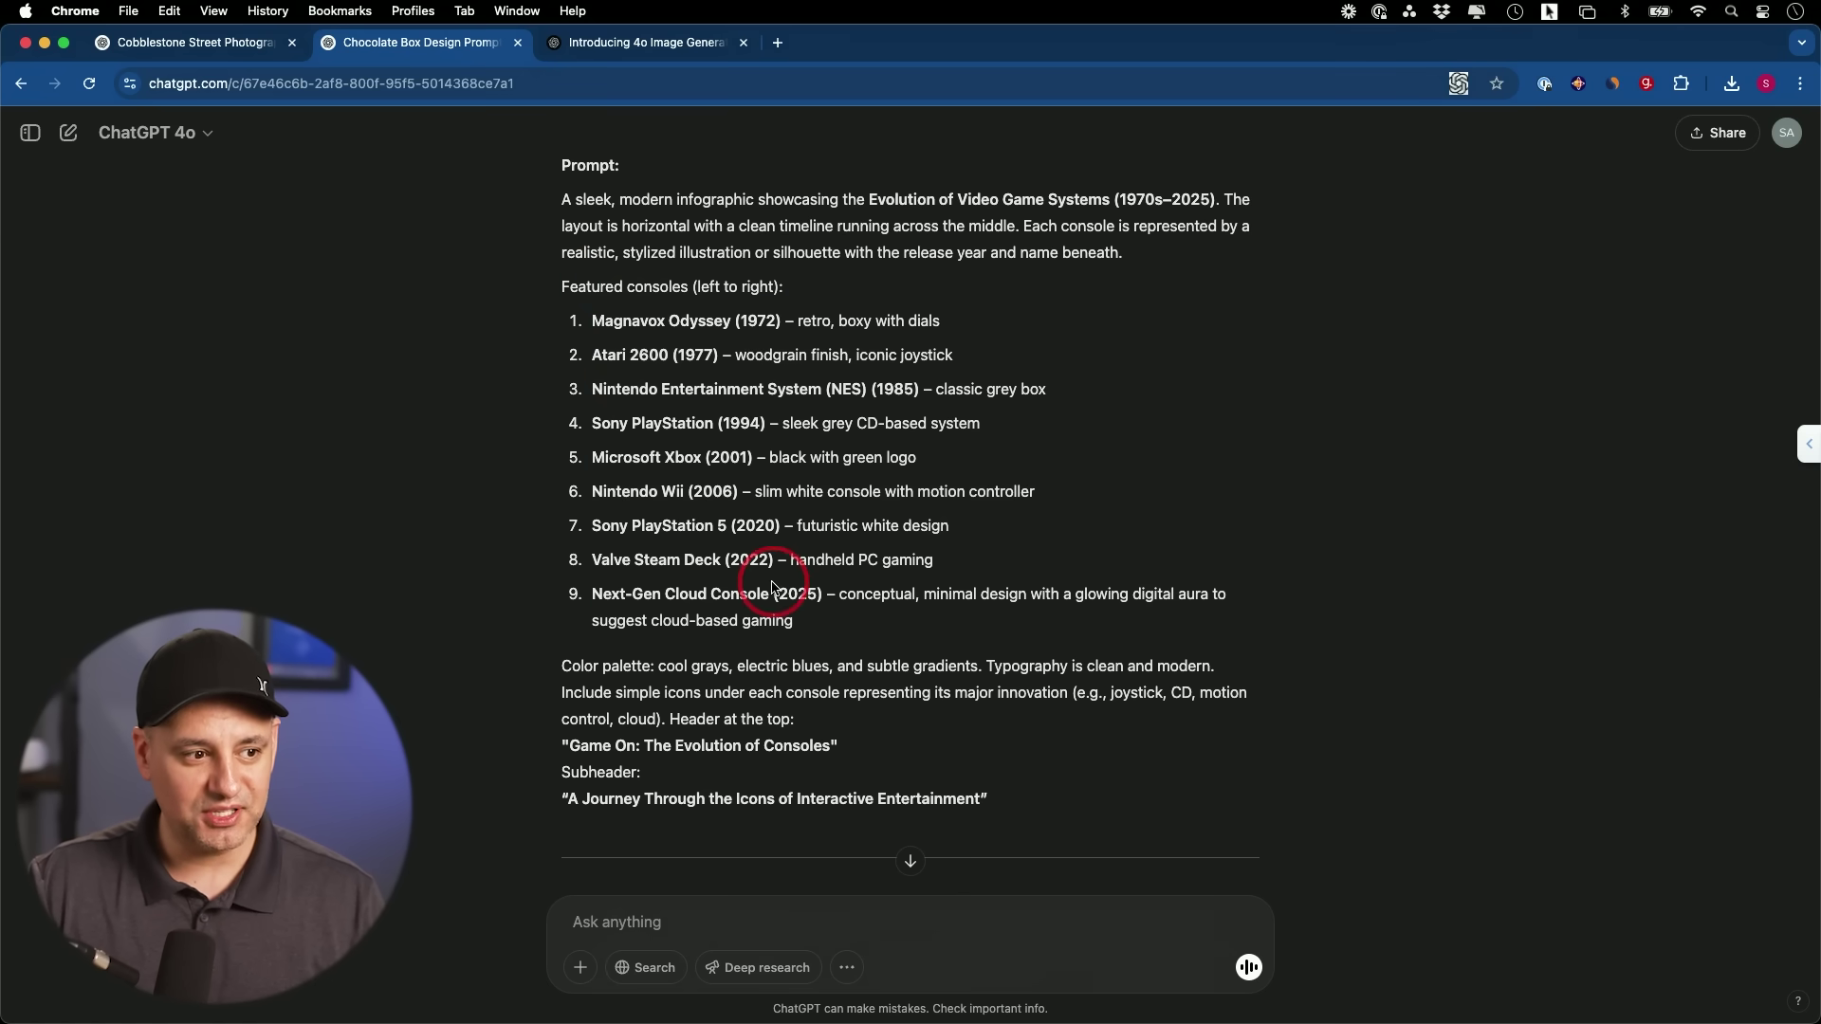
left_click_drag(590, 595, 822, 599)
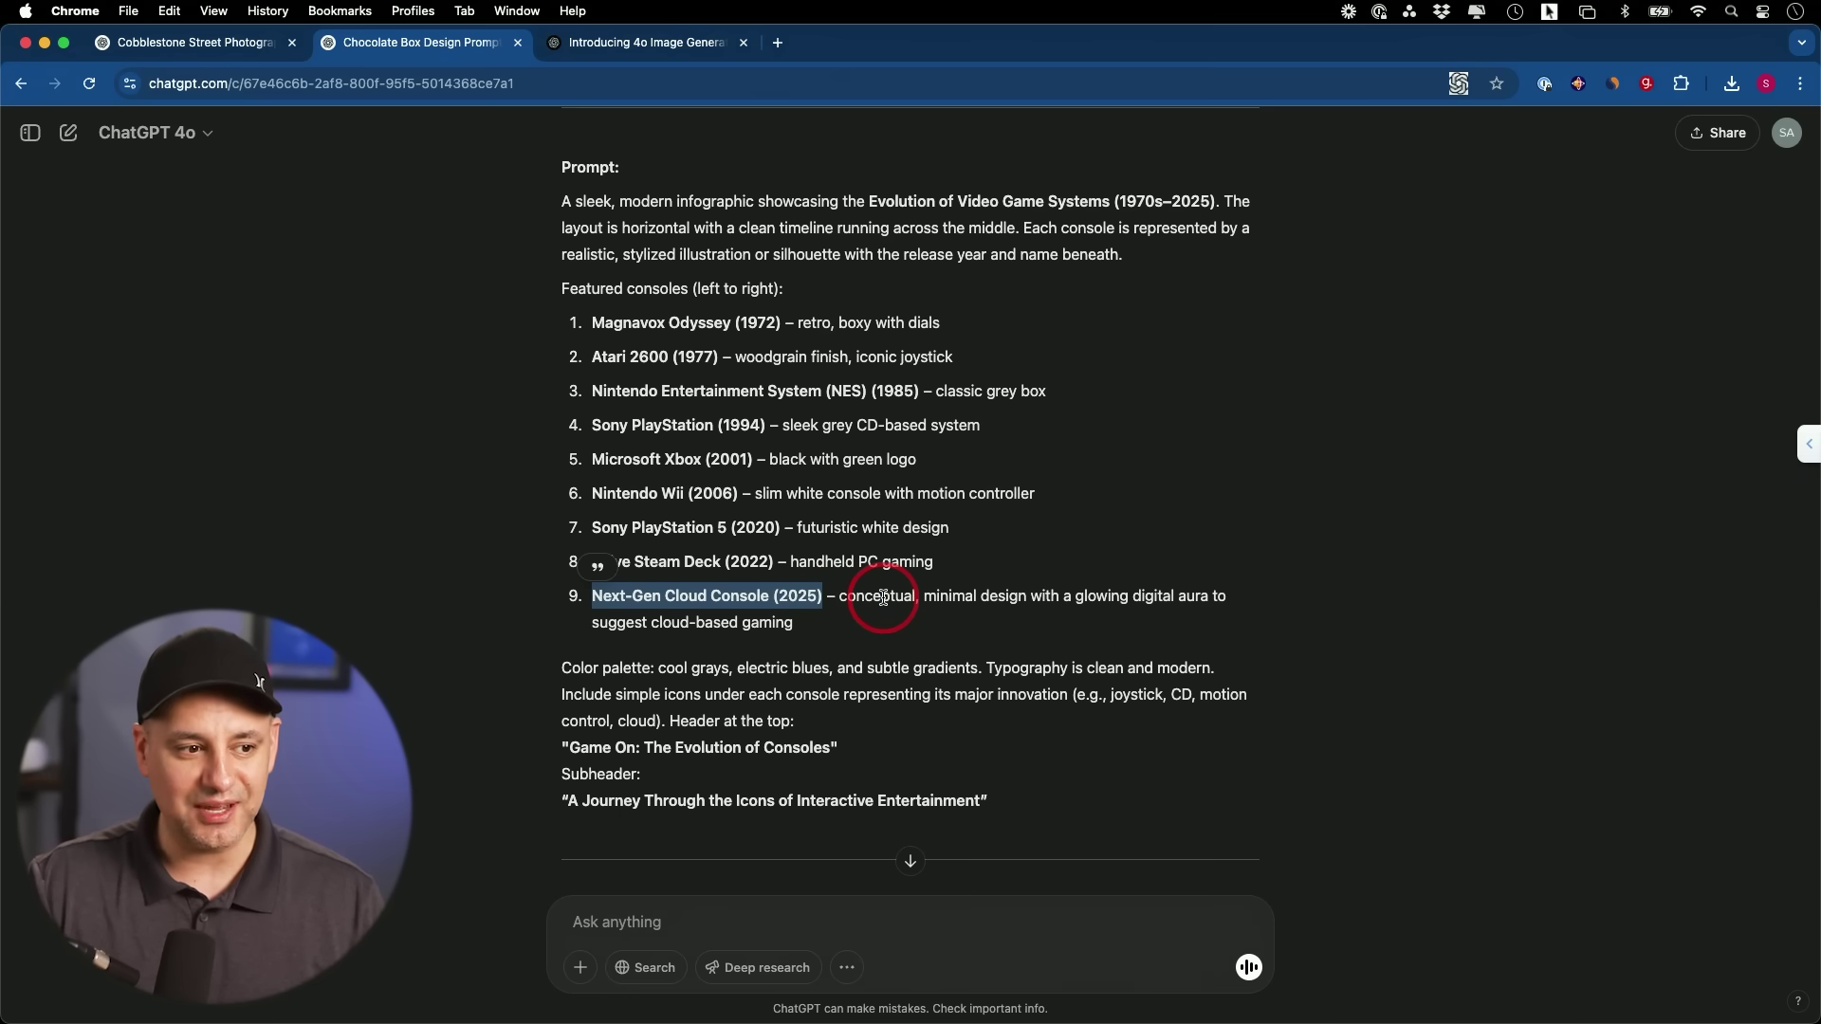
scroll(884, 598, "down", 1)
left_click(875, 631)
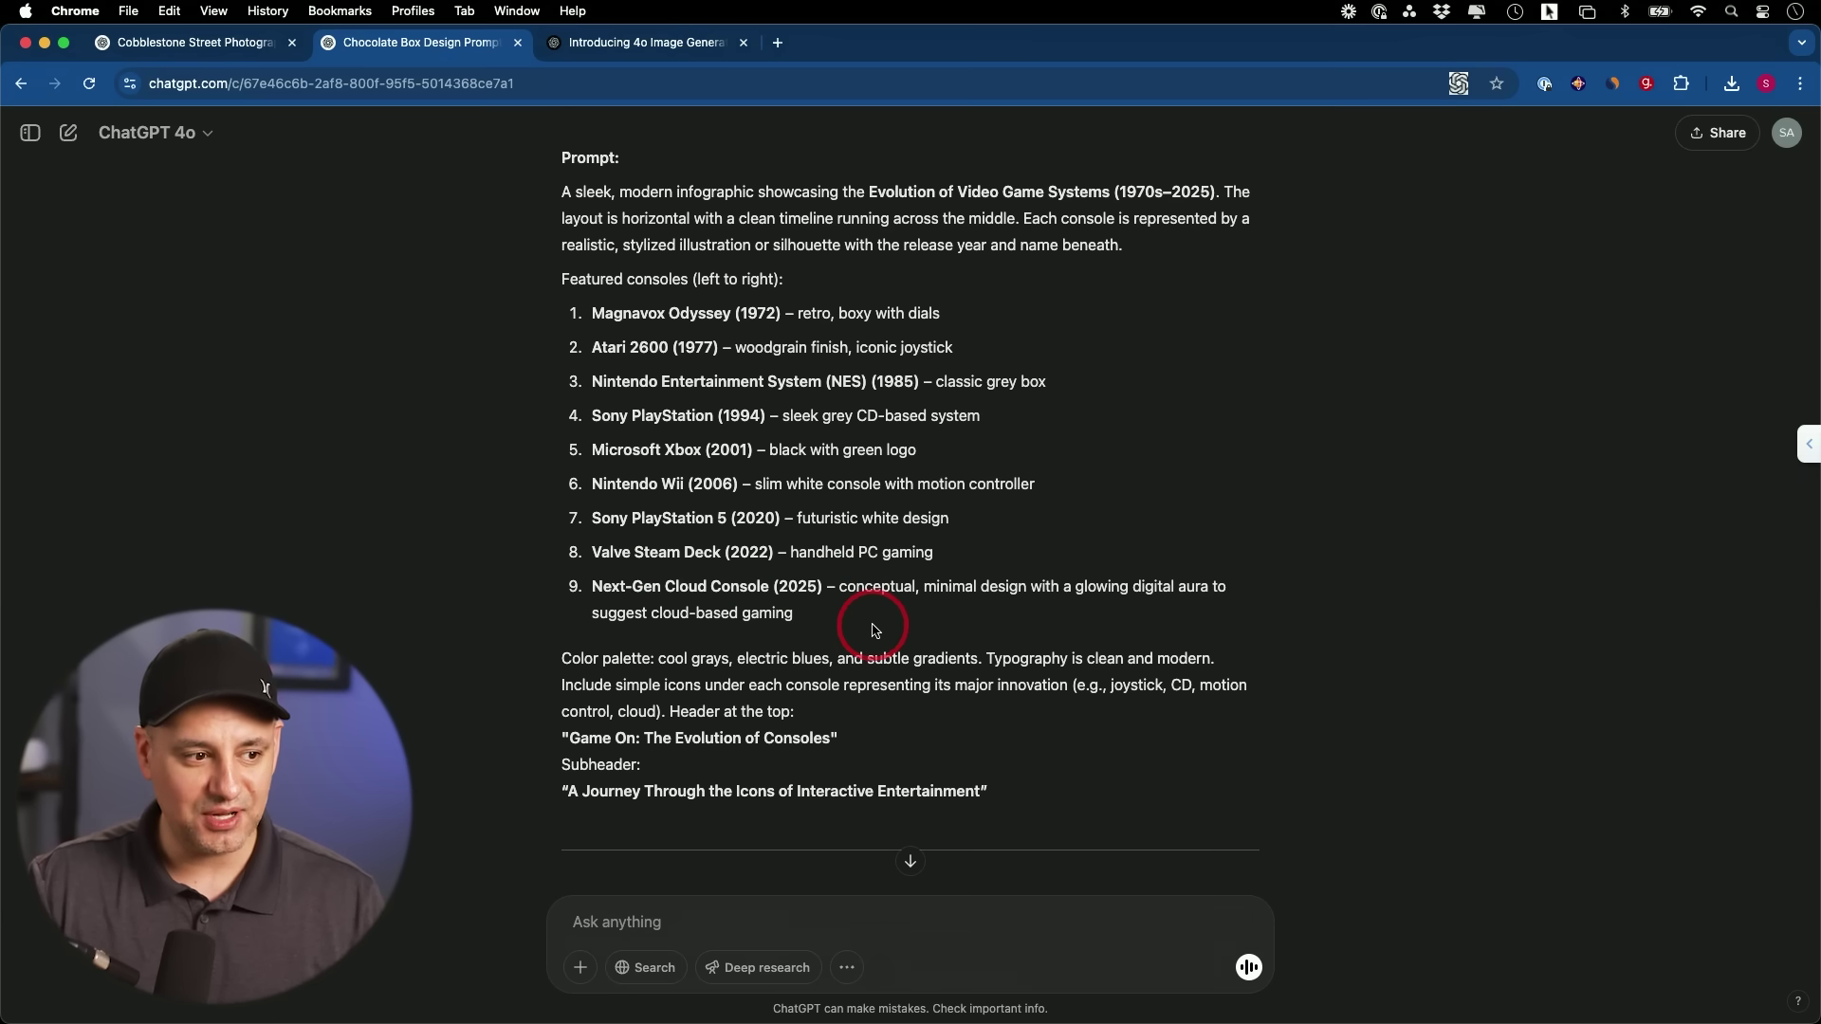
key("ctrl+shift+Tab")
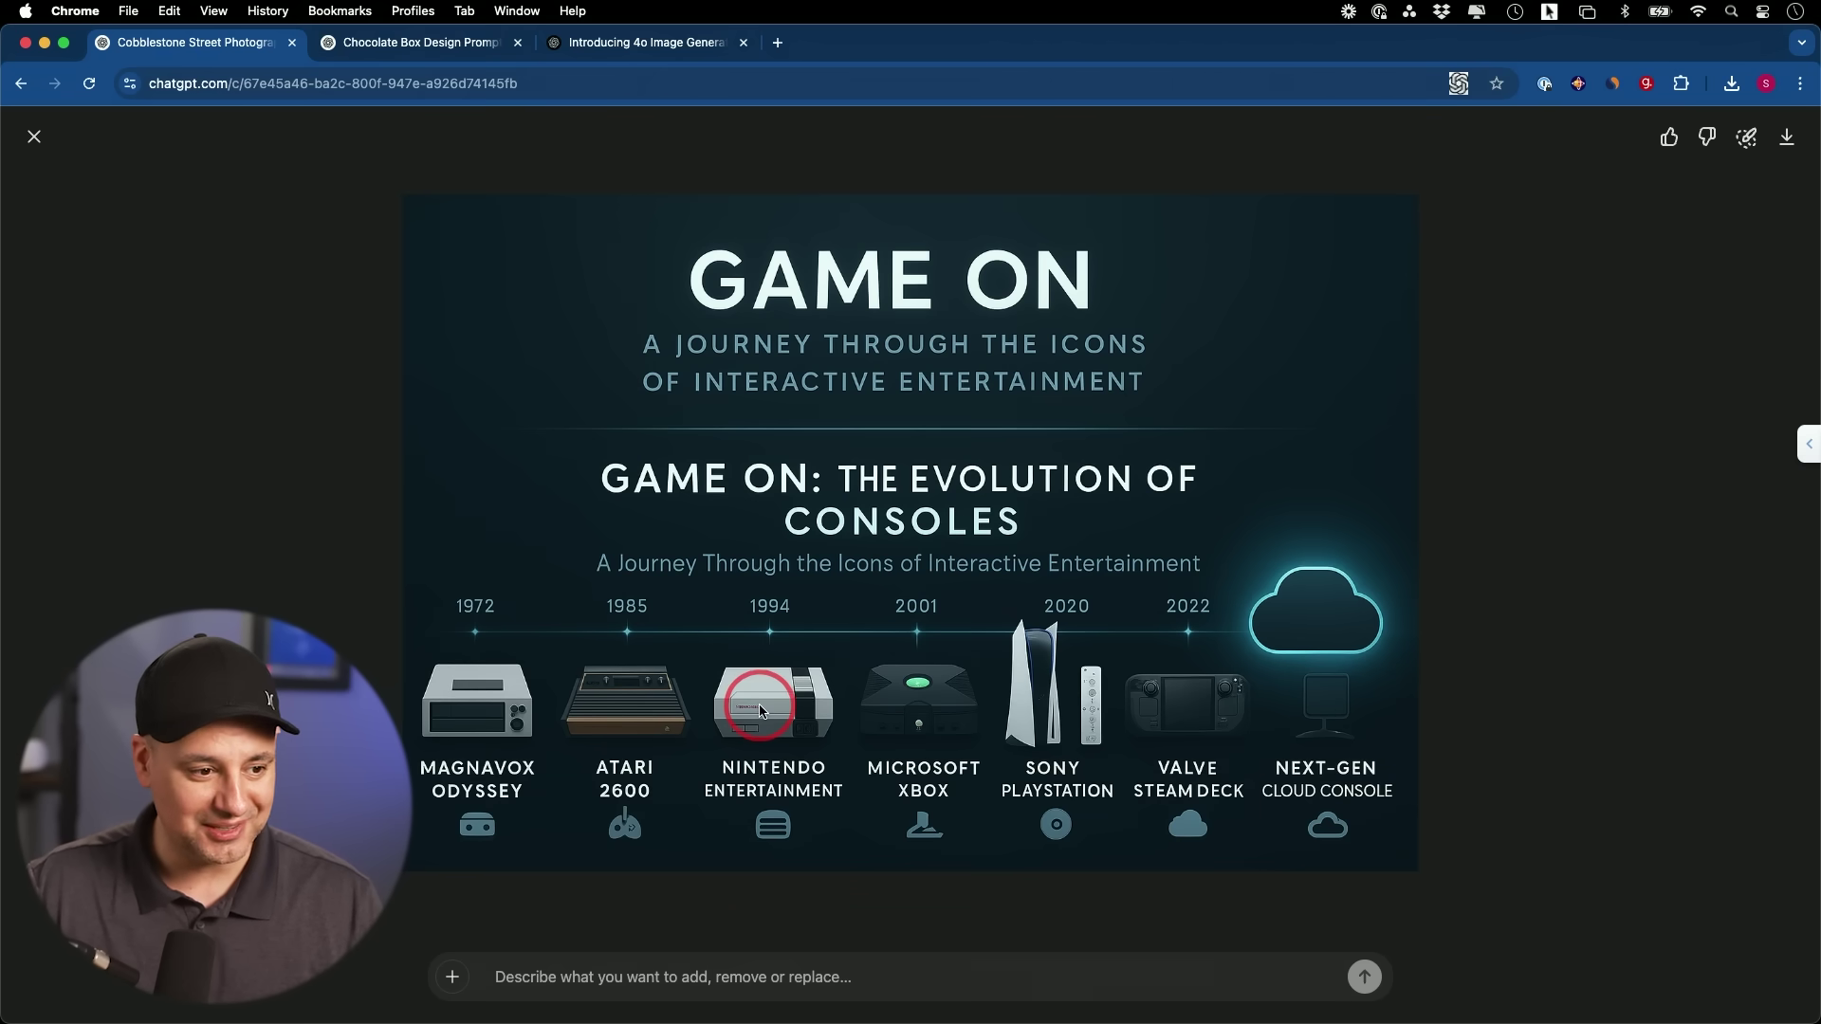
key("Escape")
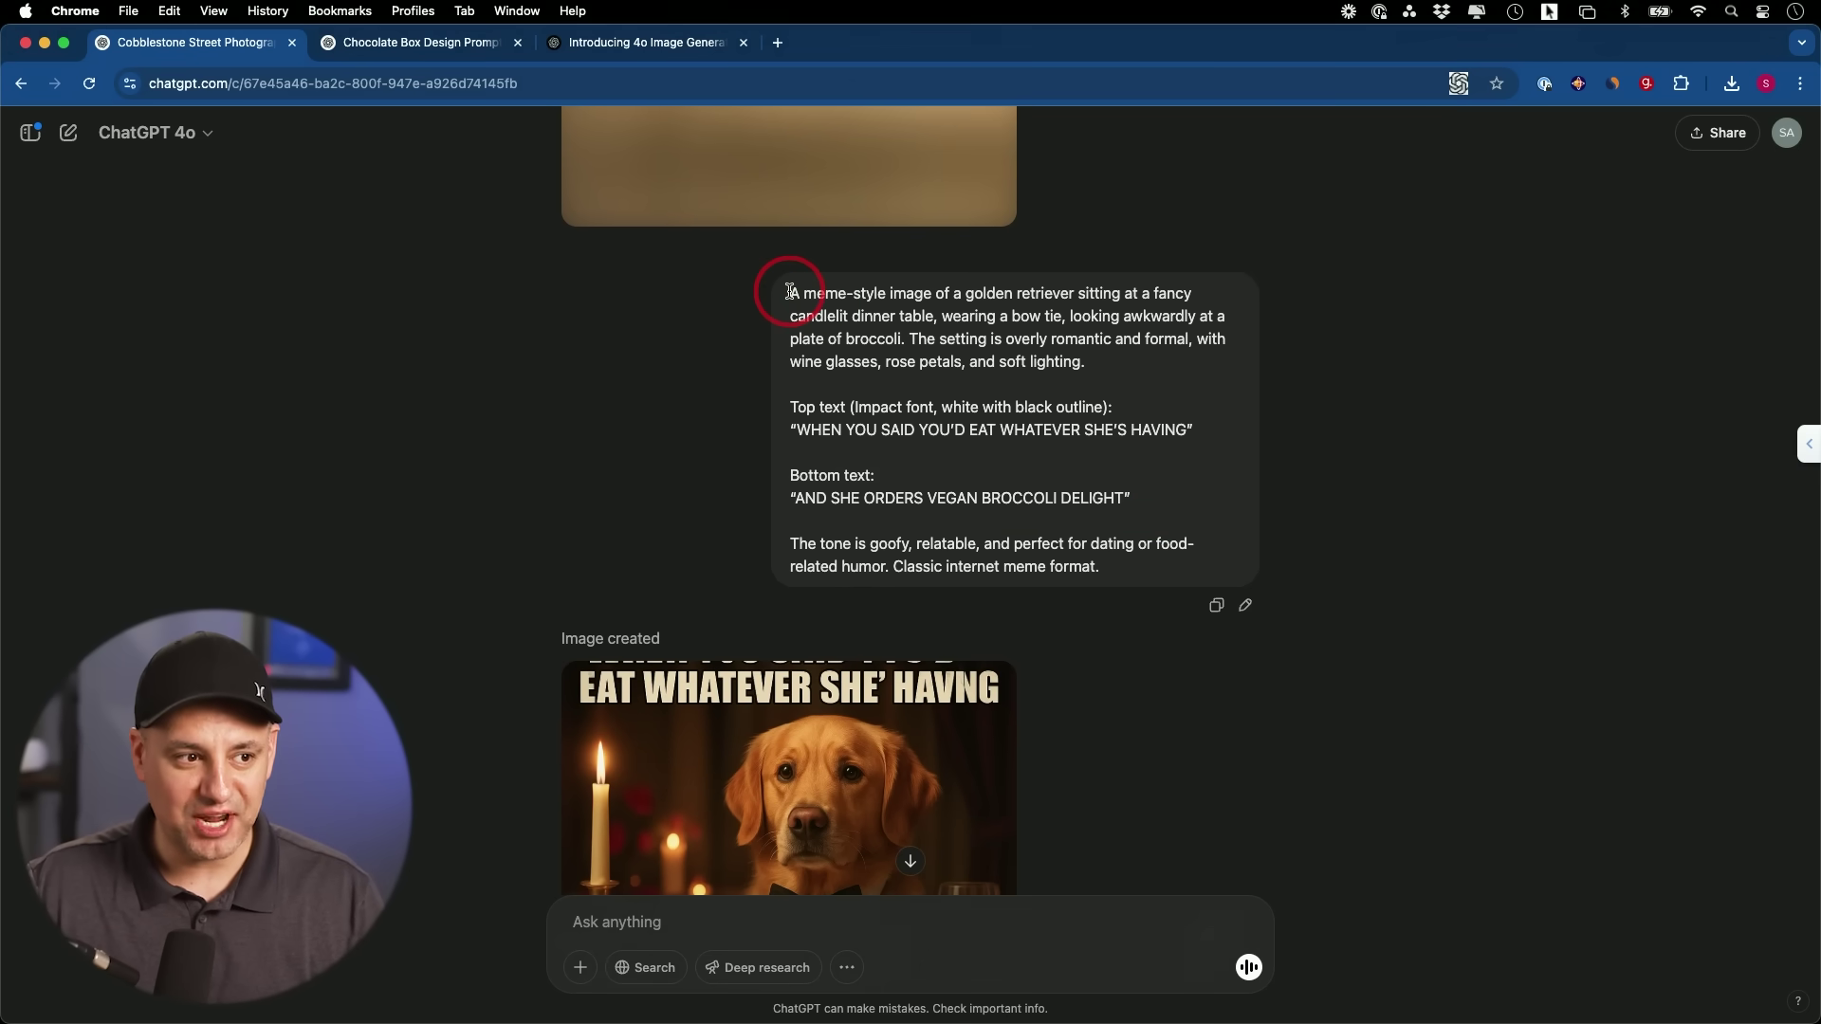
Highlight the meme prompt, then enlarge the corrected golden-retriever meme and download it
left_click_drag(809, 303, 1165, 561)
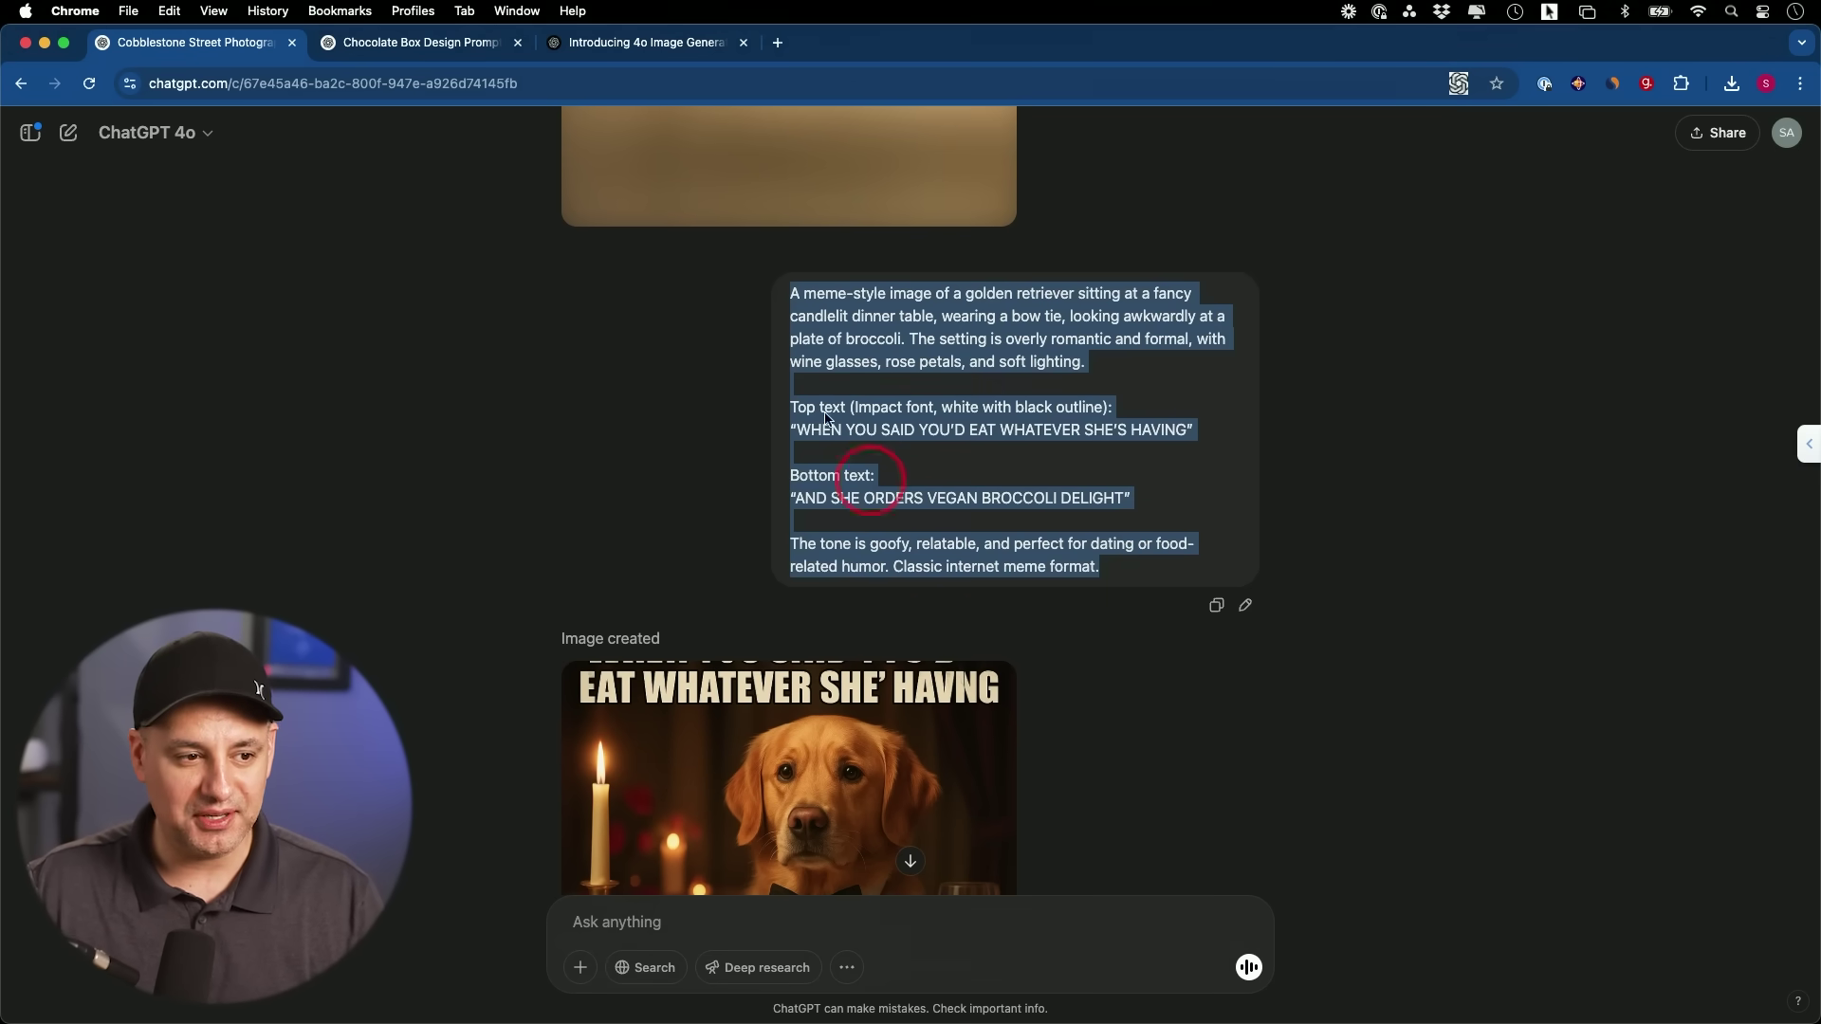
left_click(1025, 447)
scroll(1034, 441, "down", 5)
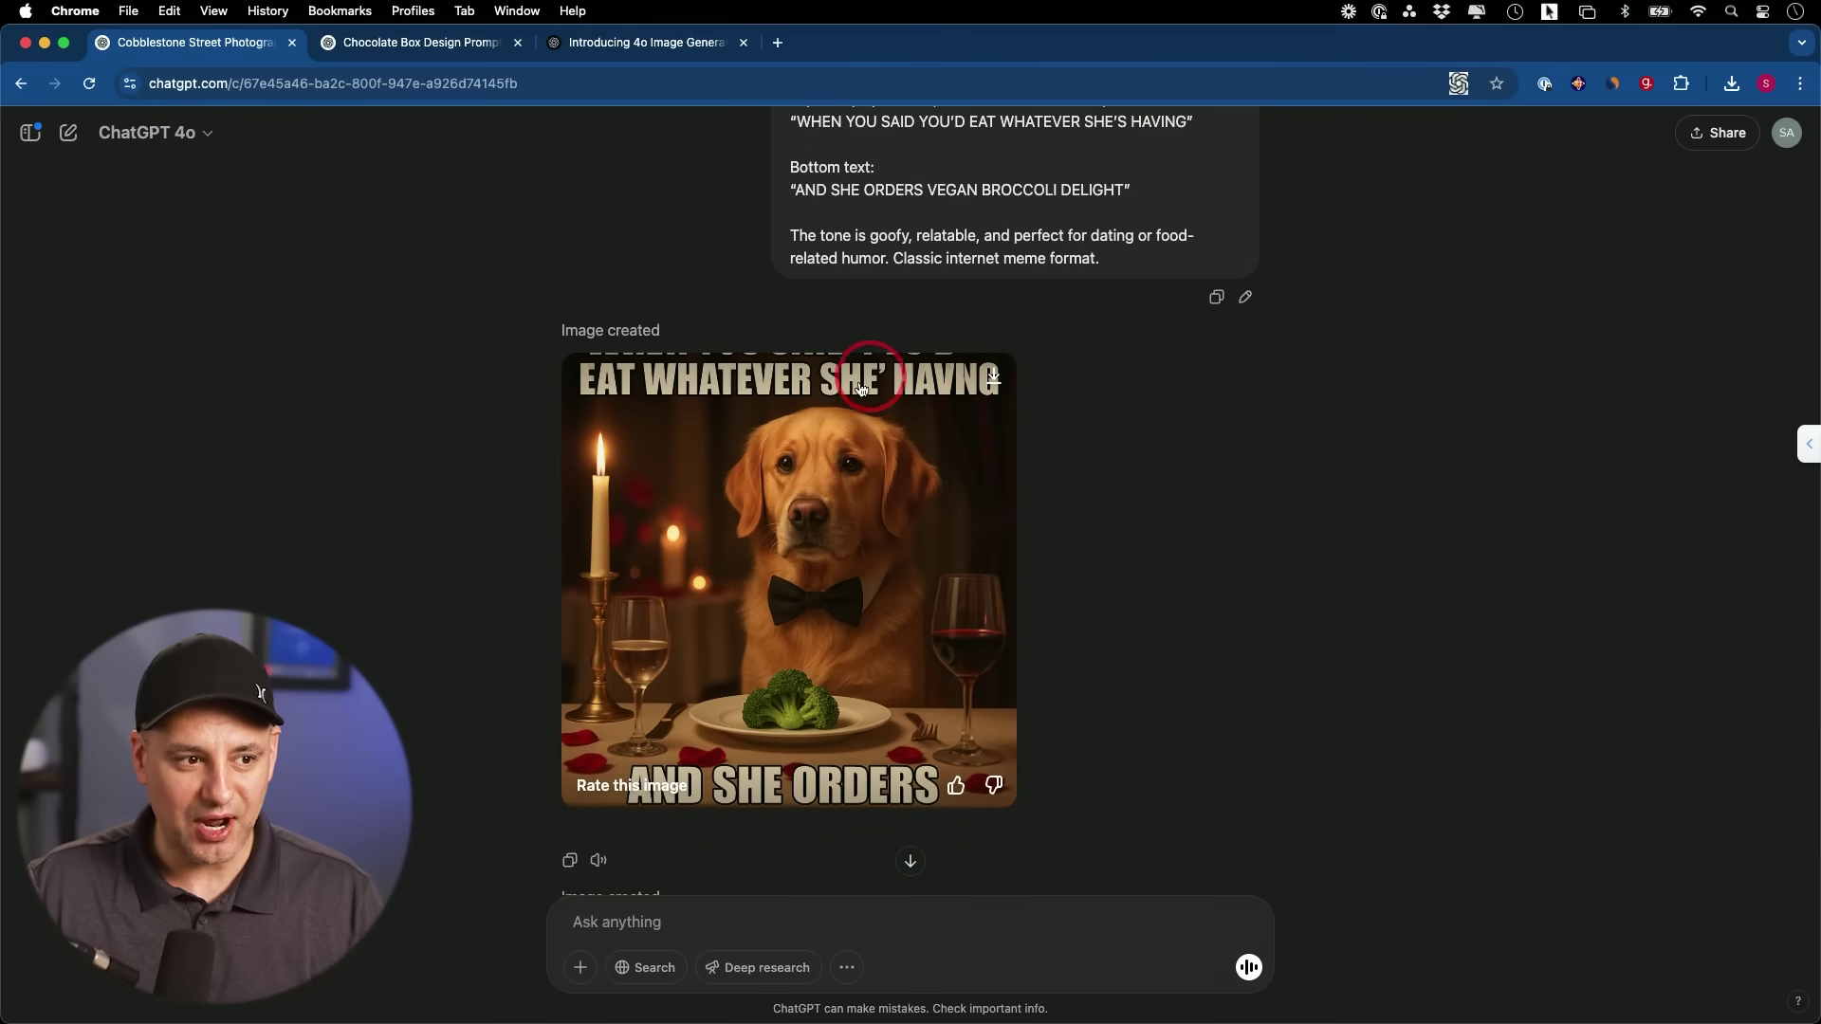
scroll(956, 442, "down", 3)
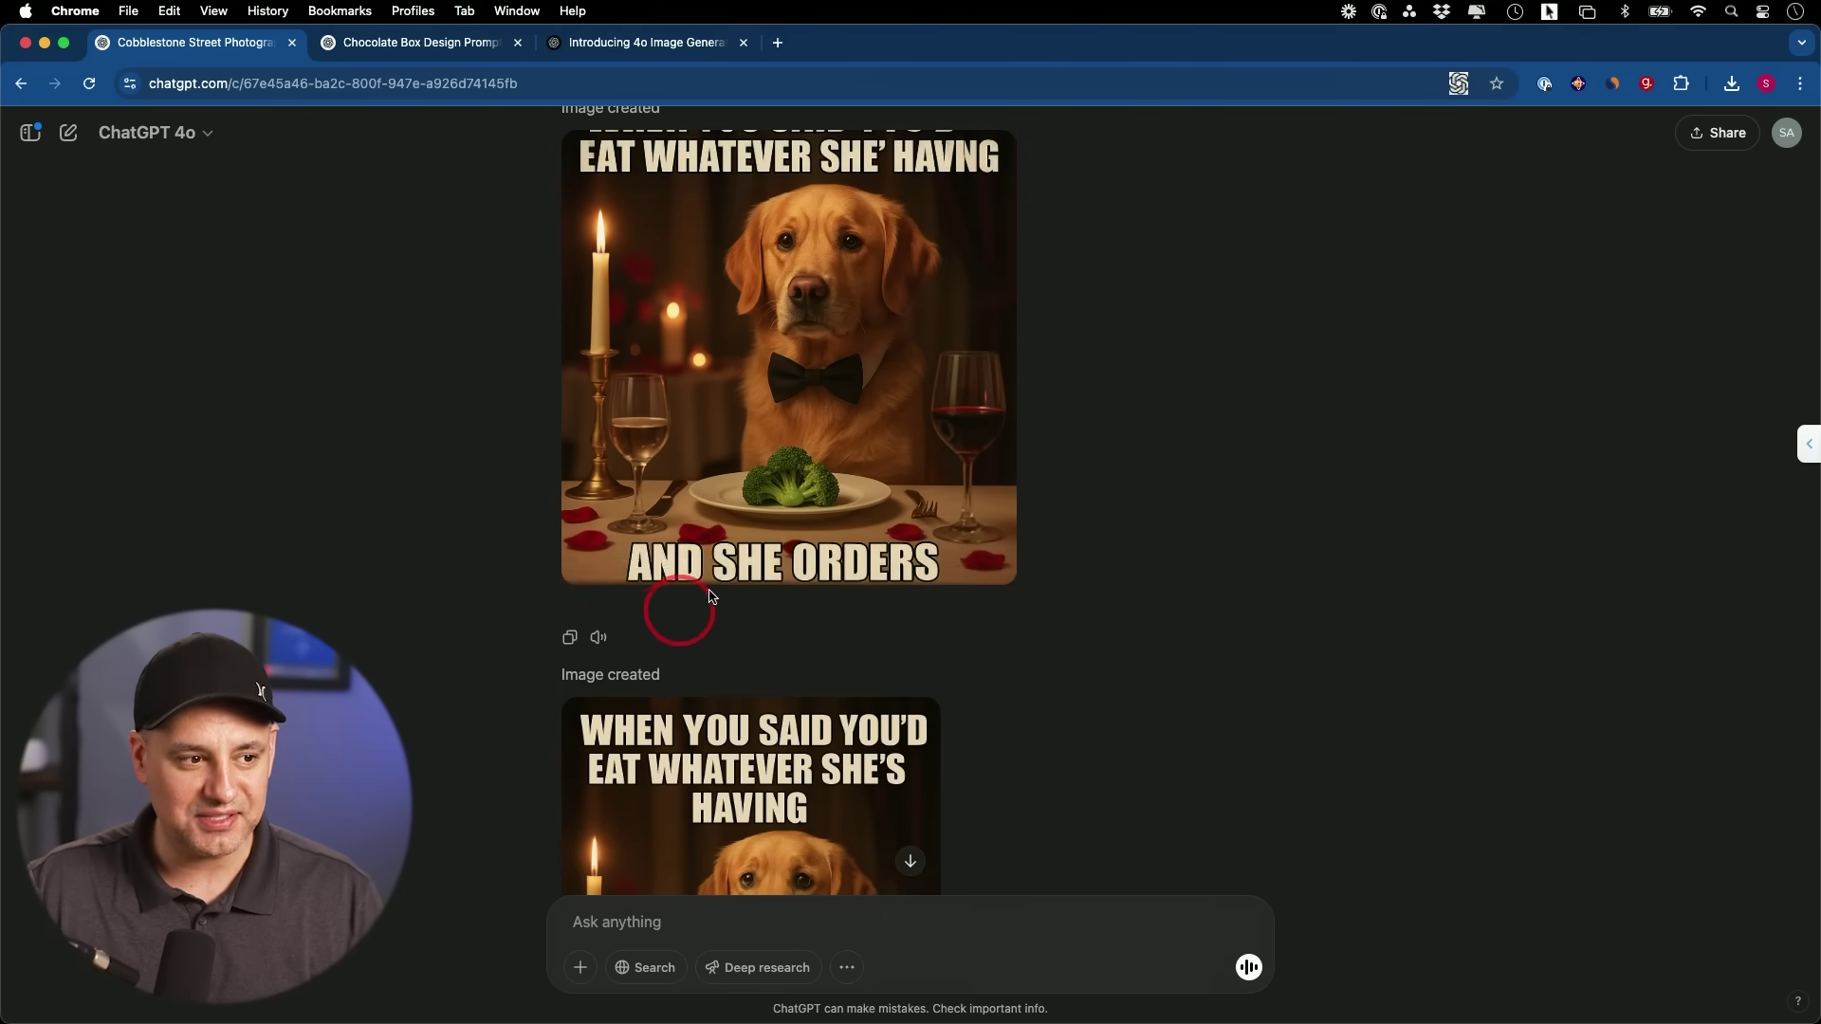
scroll(683, 610, "up", 2)
left_click(743, 504)
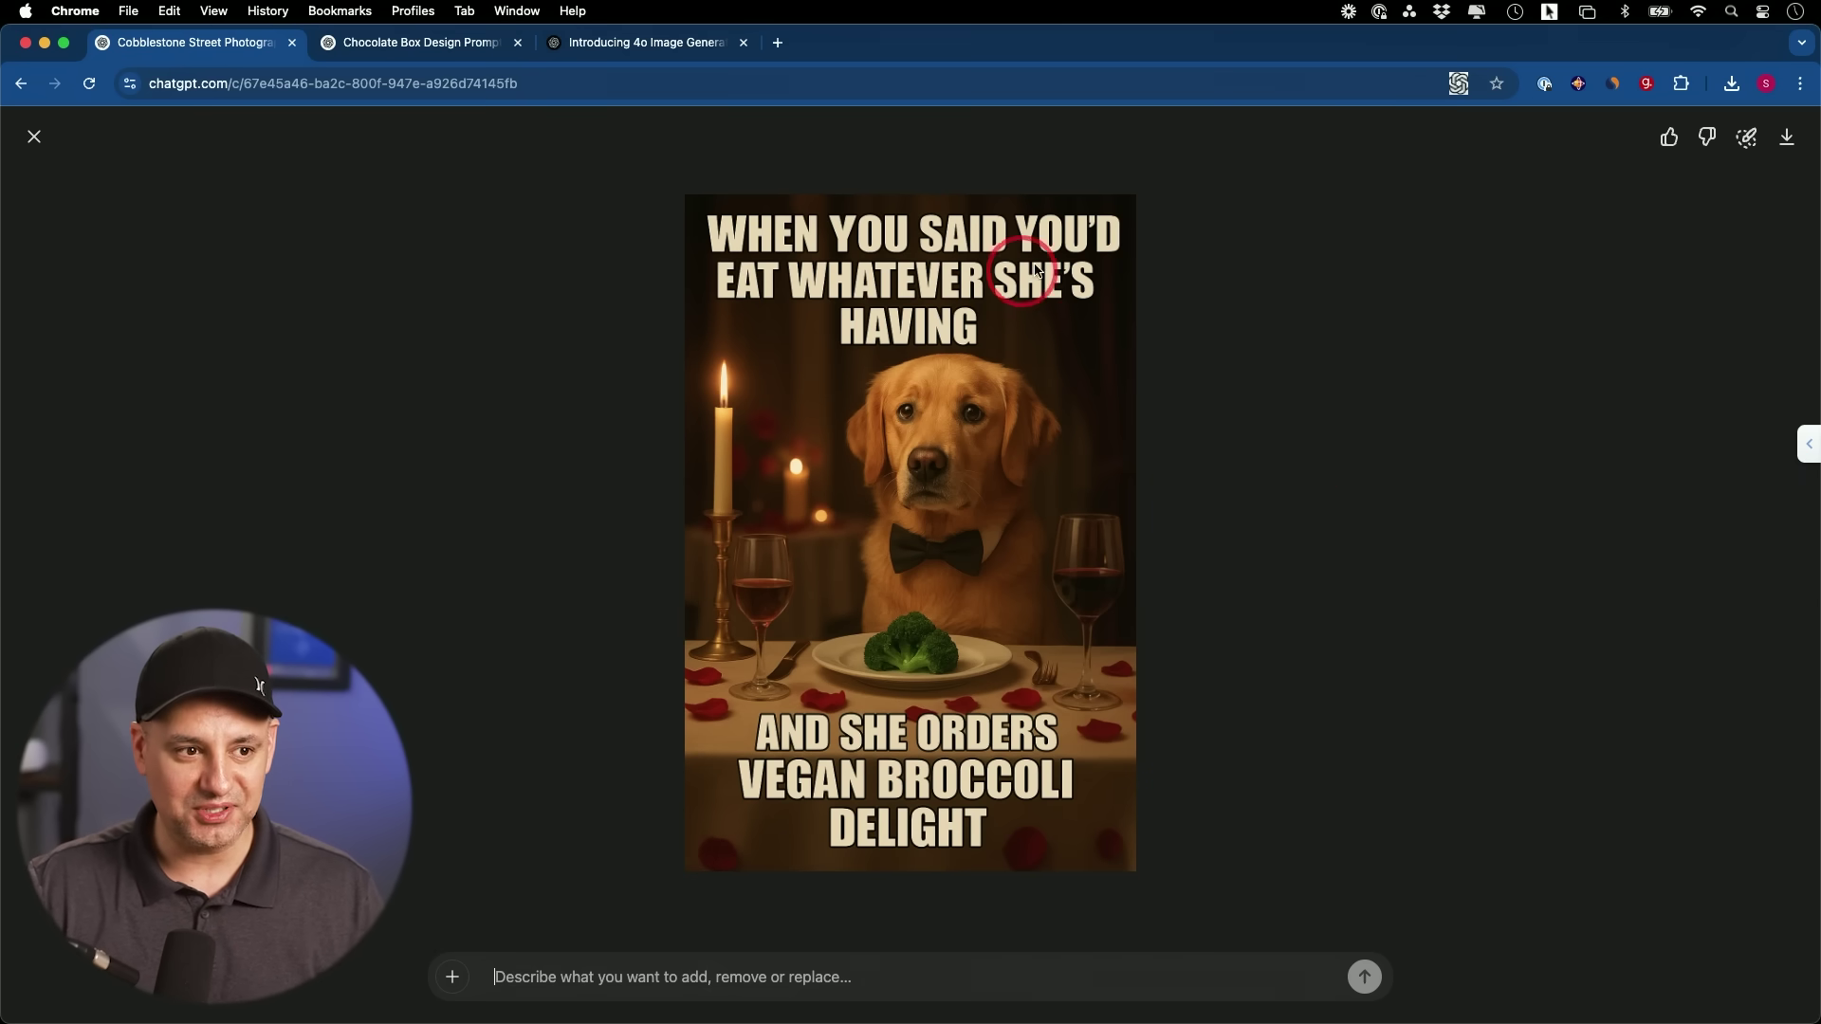
left_click(1787, 138)
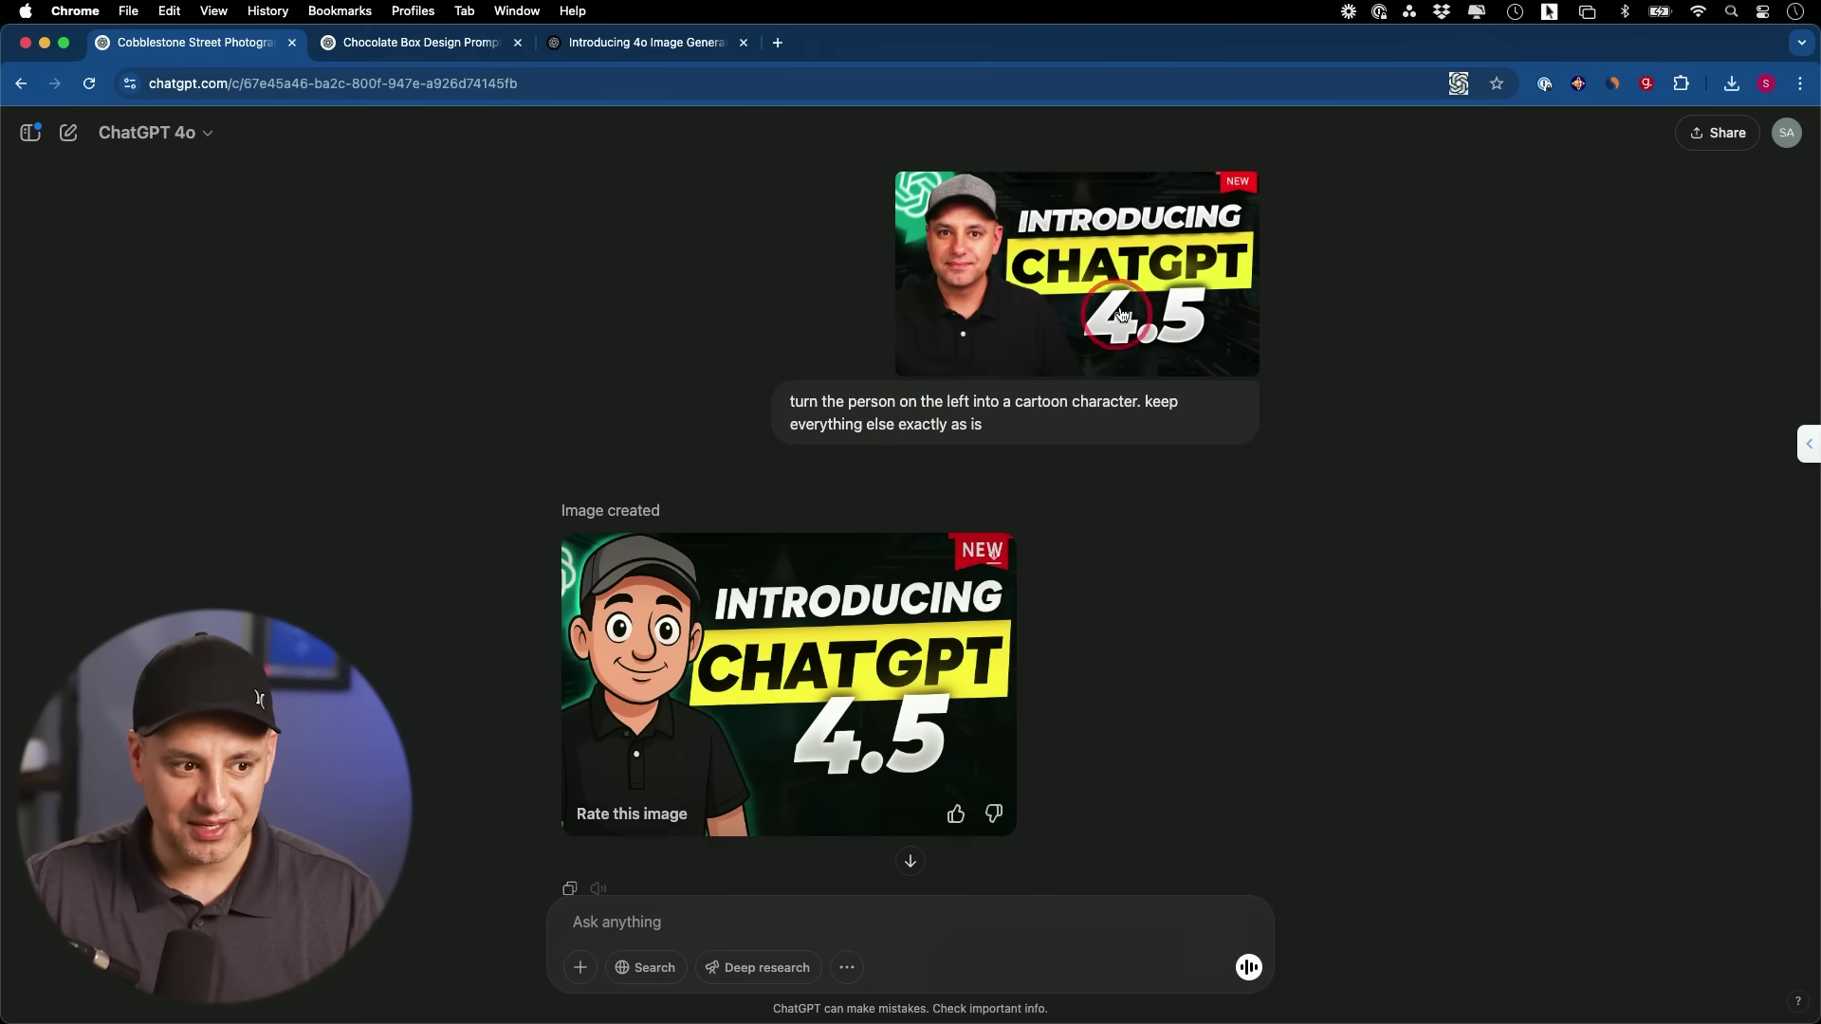
Download the cartoon-style 'Introducing ChatGPT 4.5' thumbnail
mouse_move(898, 700)
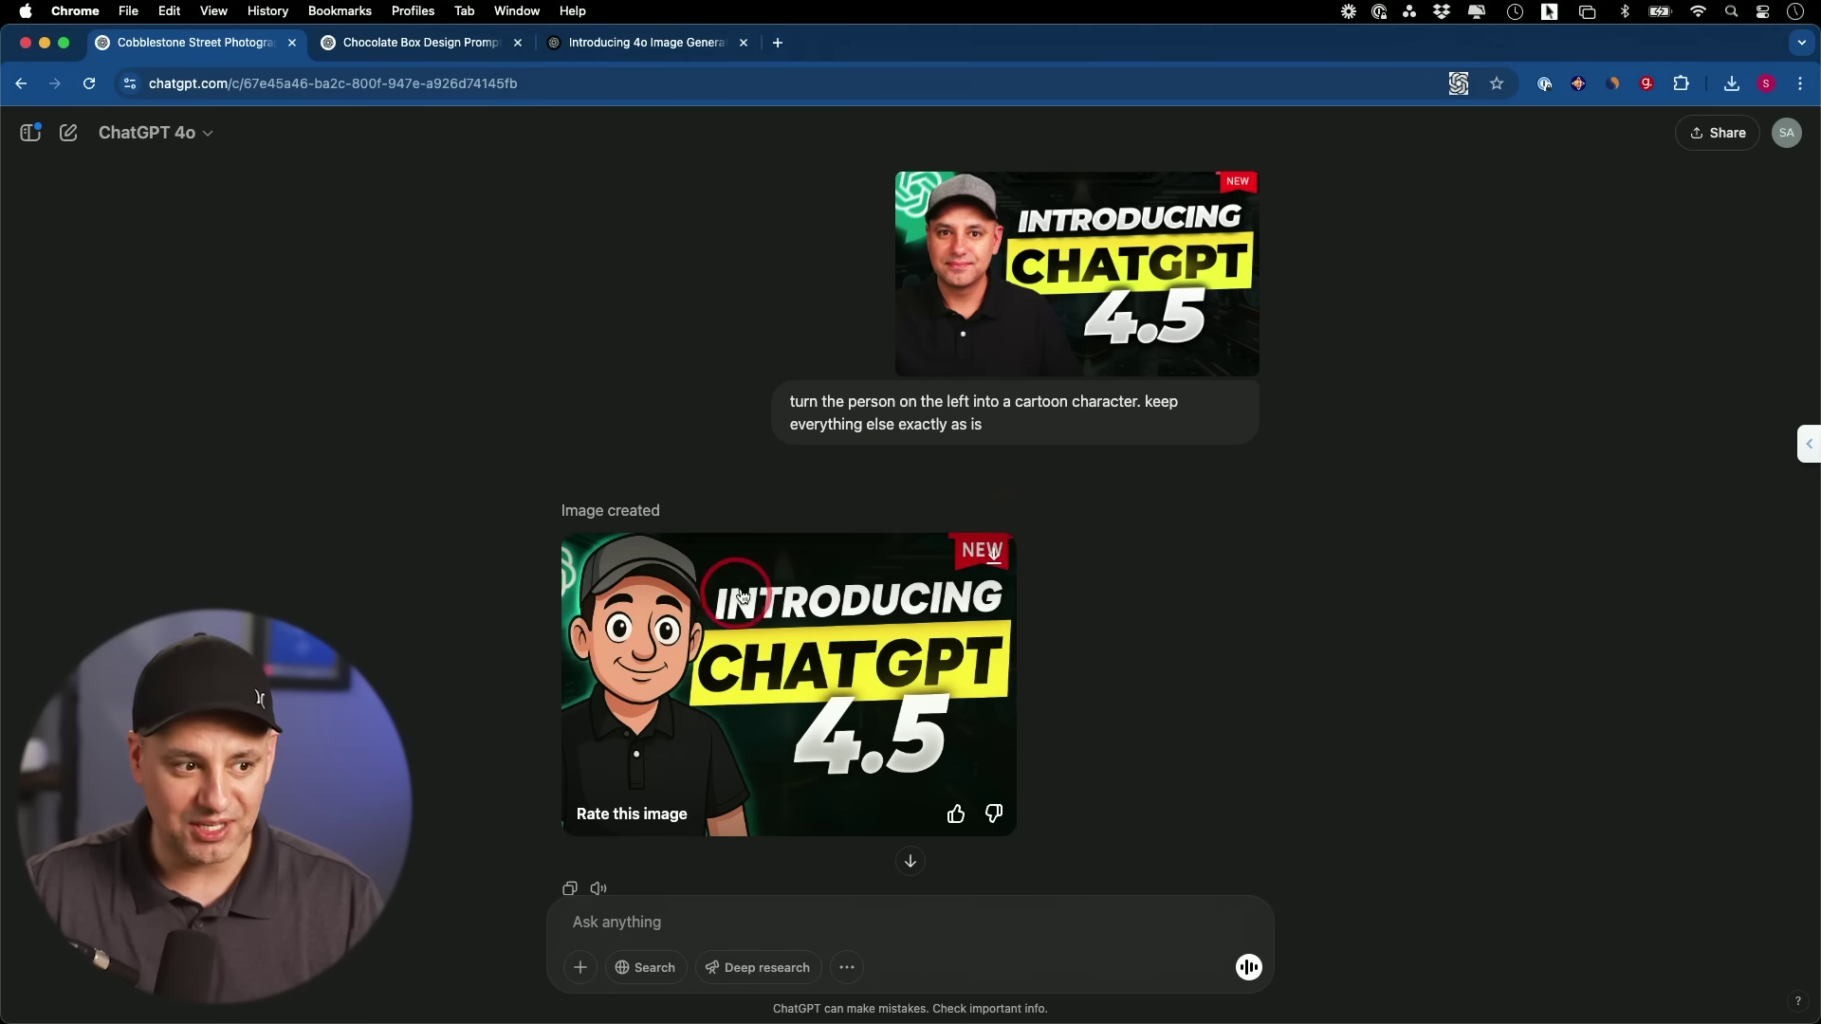
scroll(570, 590, "up", 1)
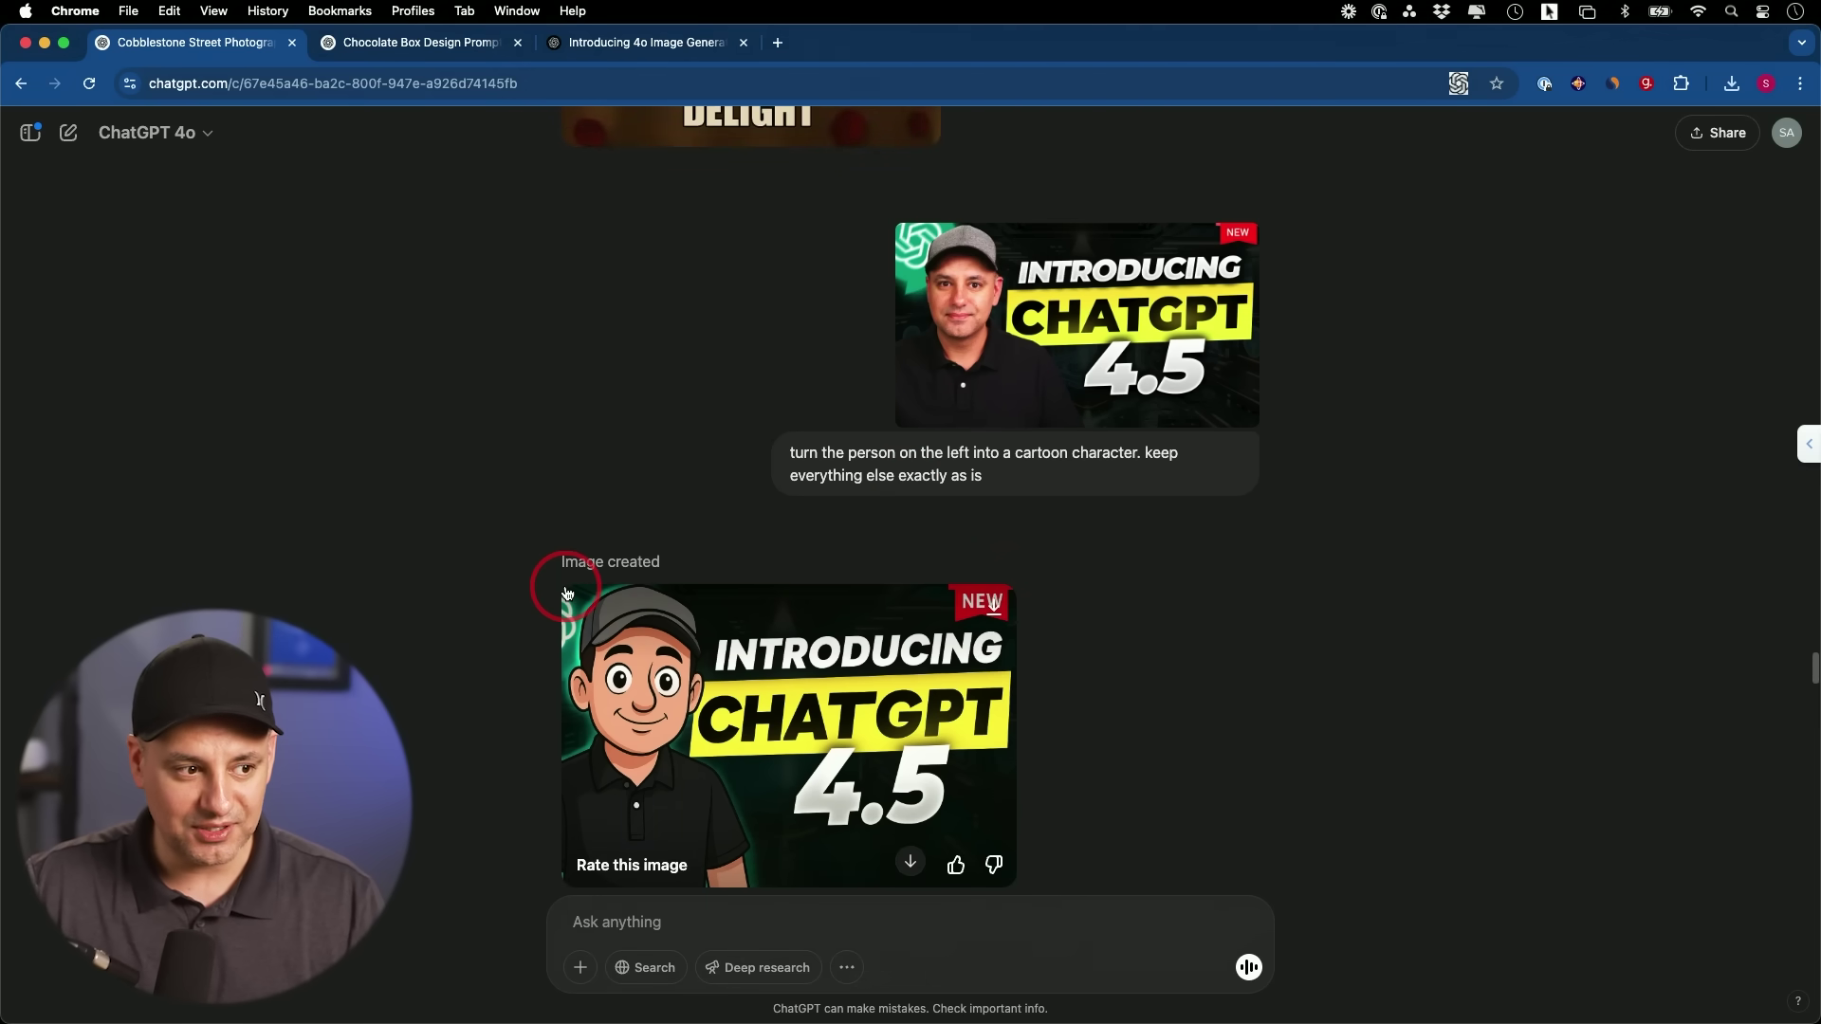
scroll(682, 644, "down", 2)
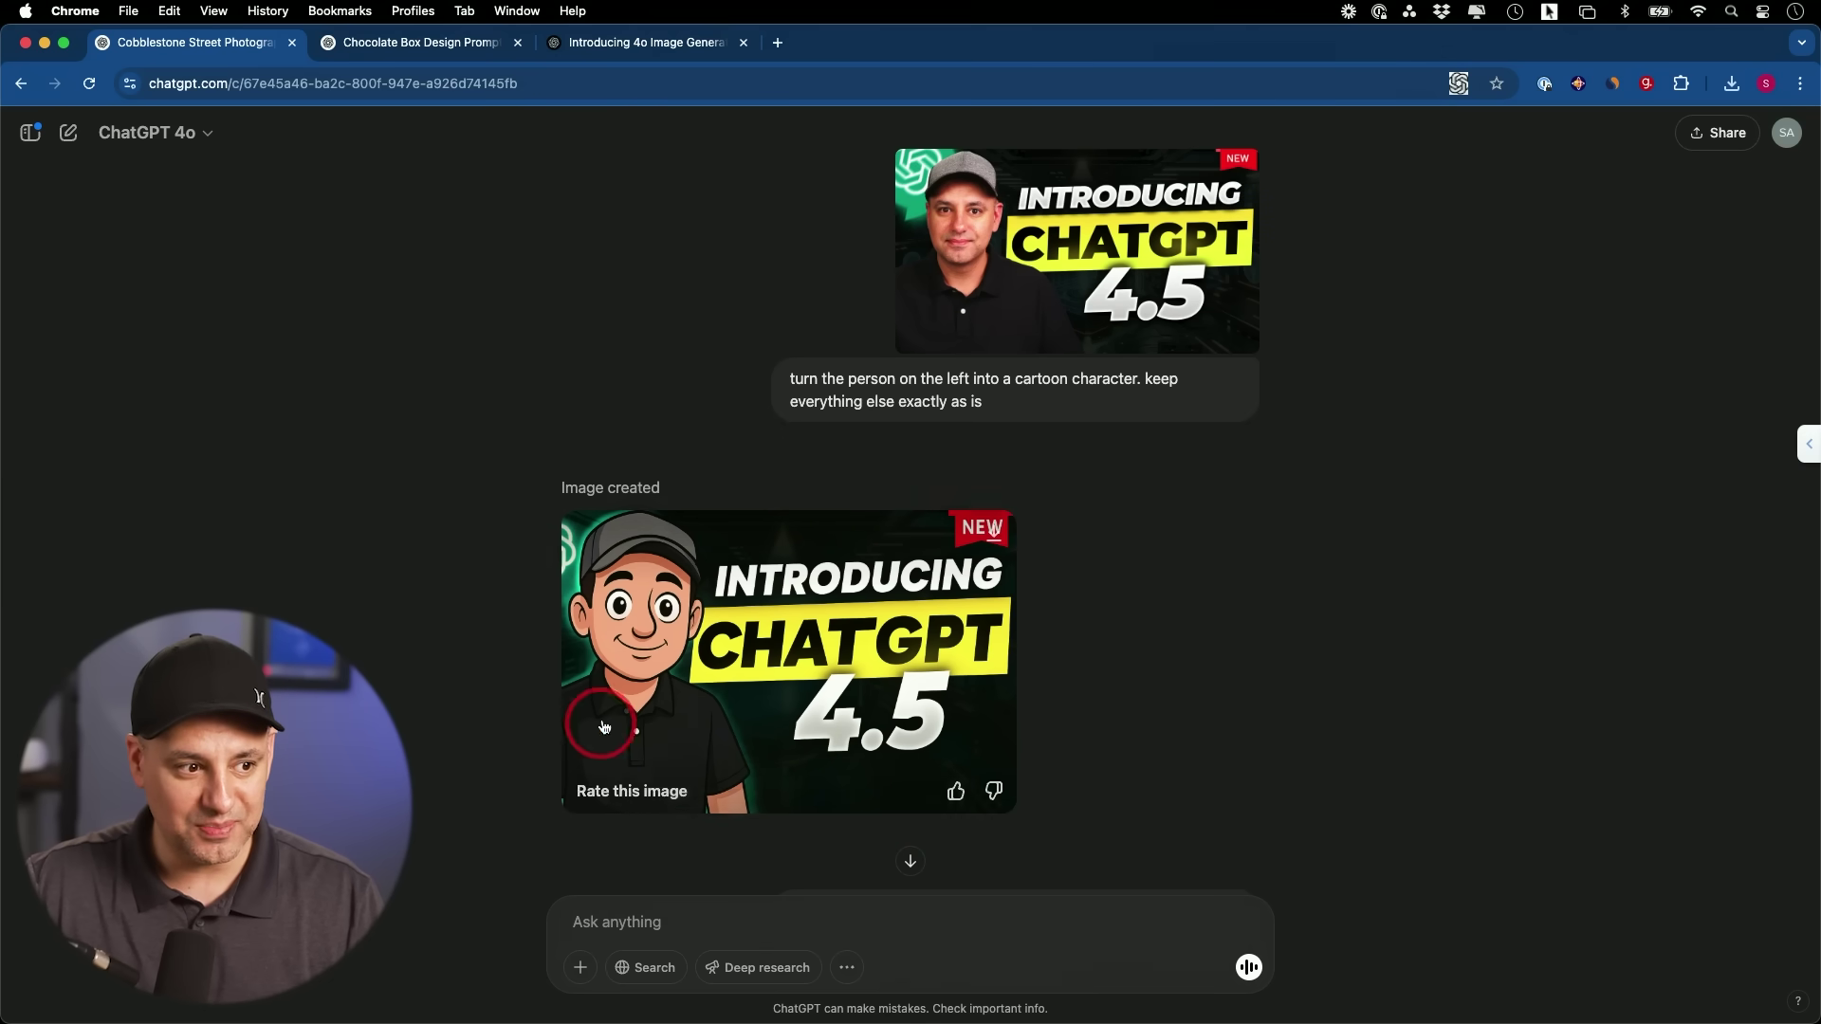
left_click(1008, 543)
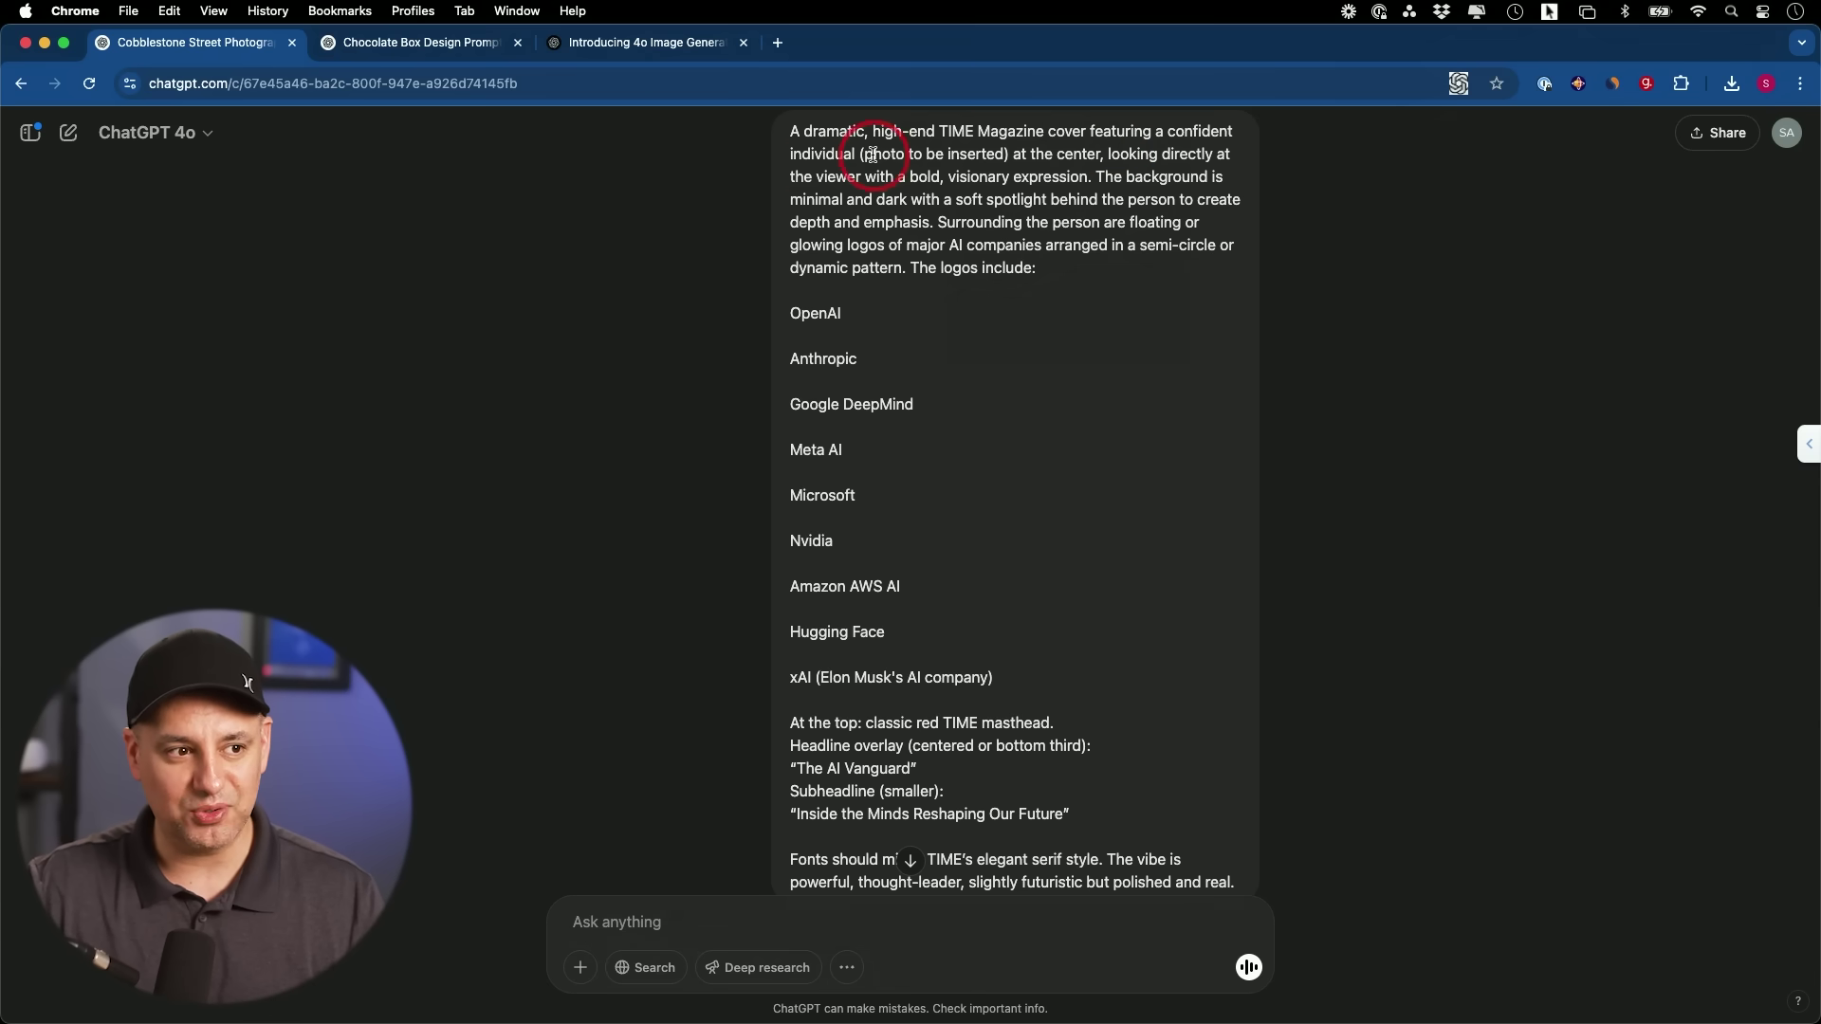
Highlight the TIME prompt's photo placeholder, AI company name list, and masthead/headline instructions
left_click_drag(864, 152, 980, 153)
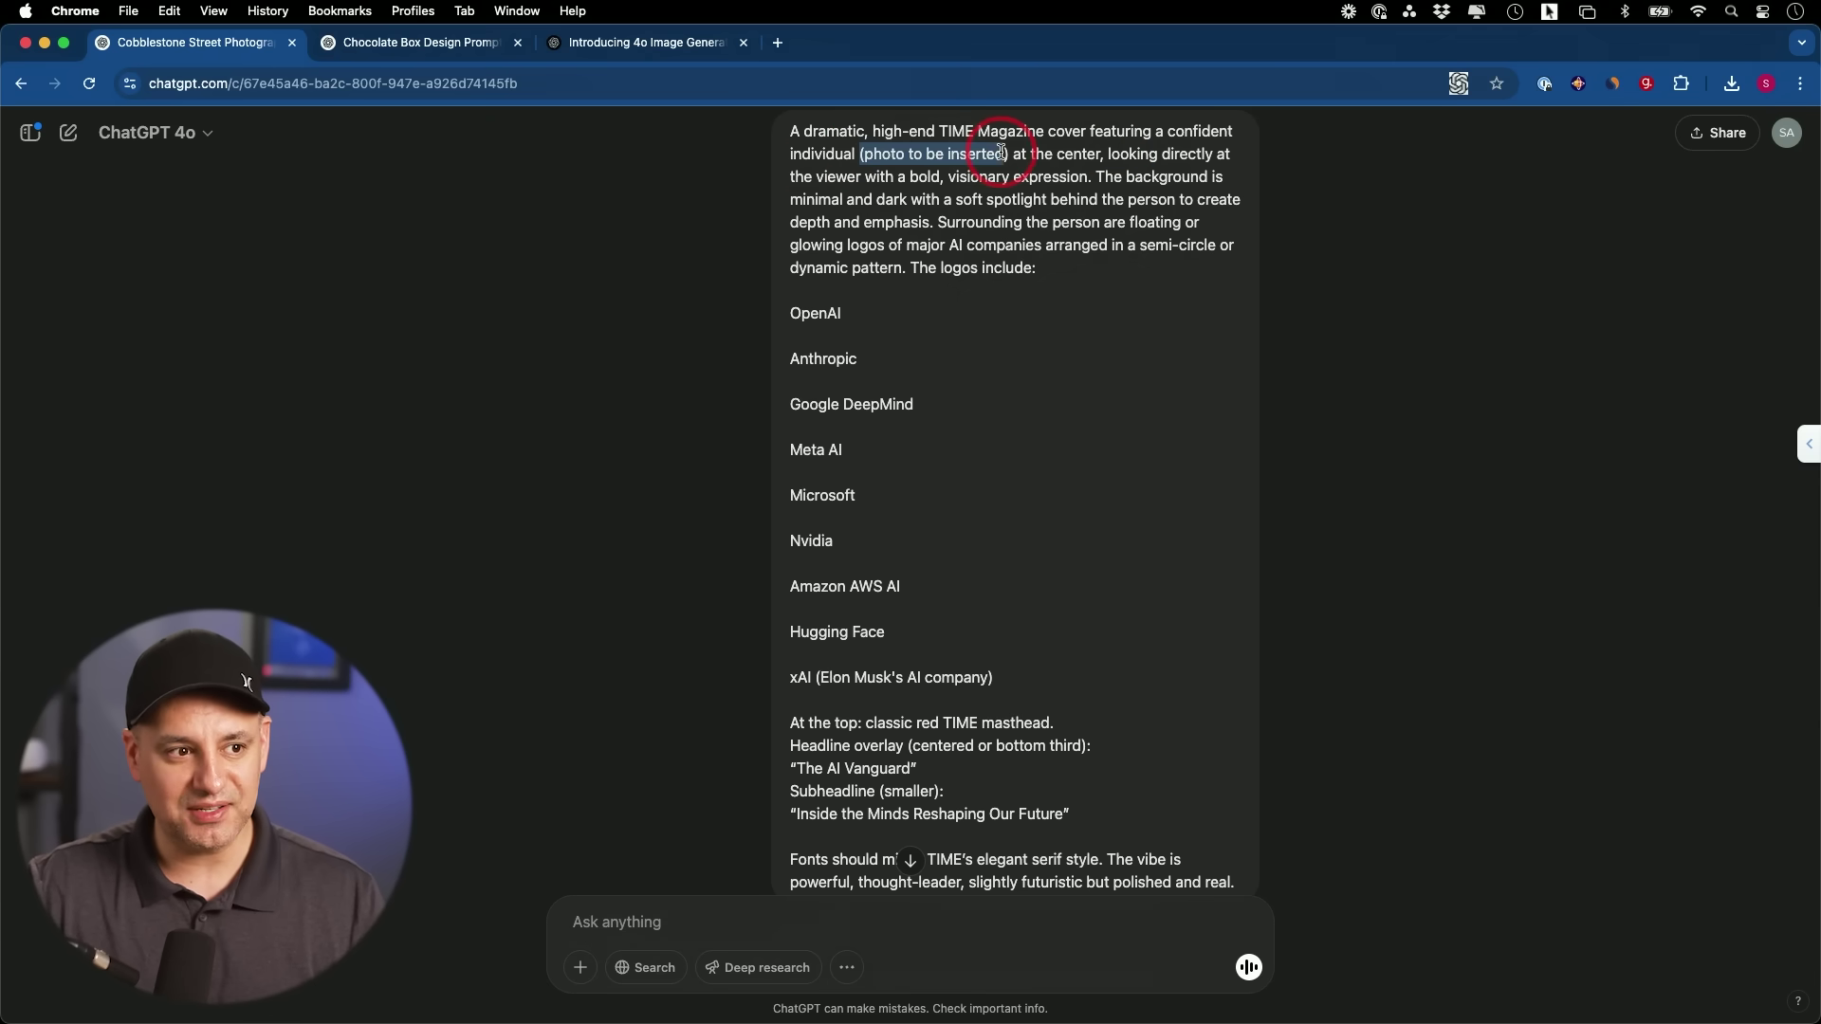
left_click(989, 157)
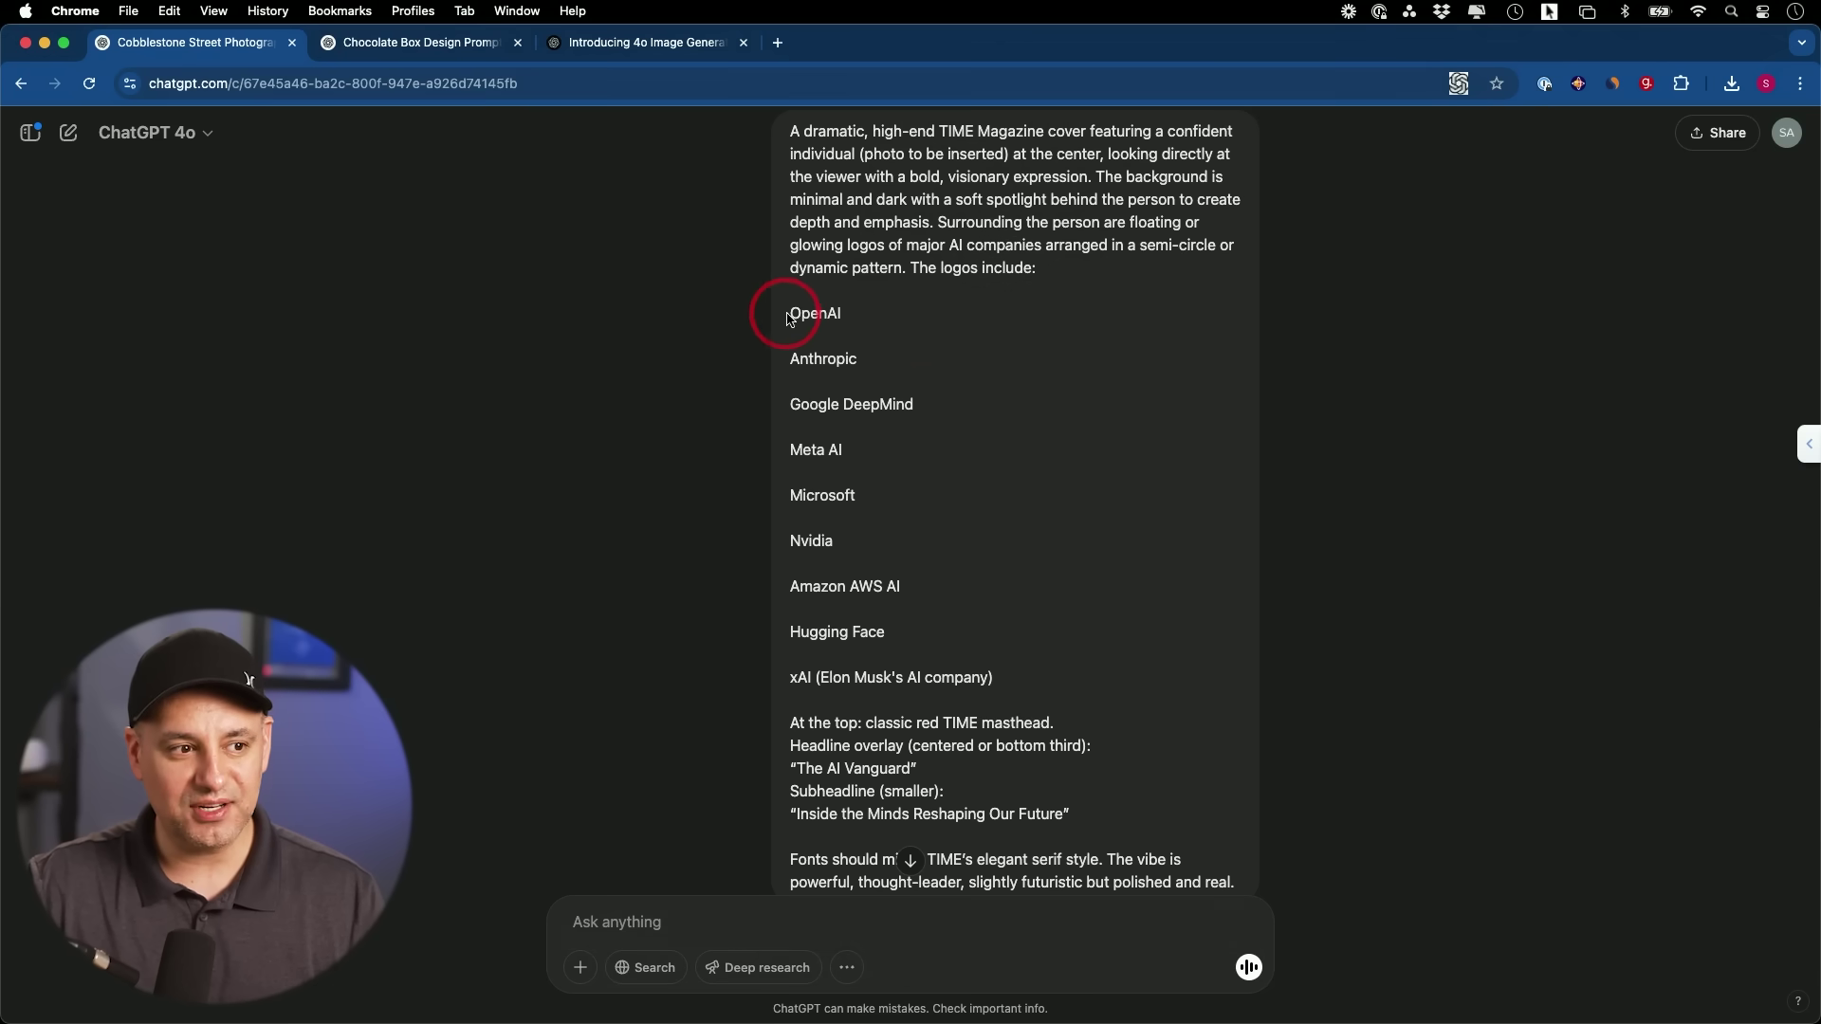
left_click_drag(791, 312, 1047, 696)
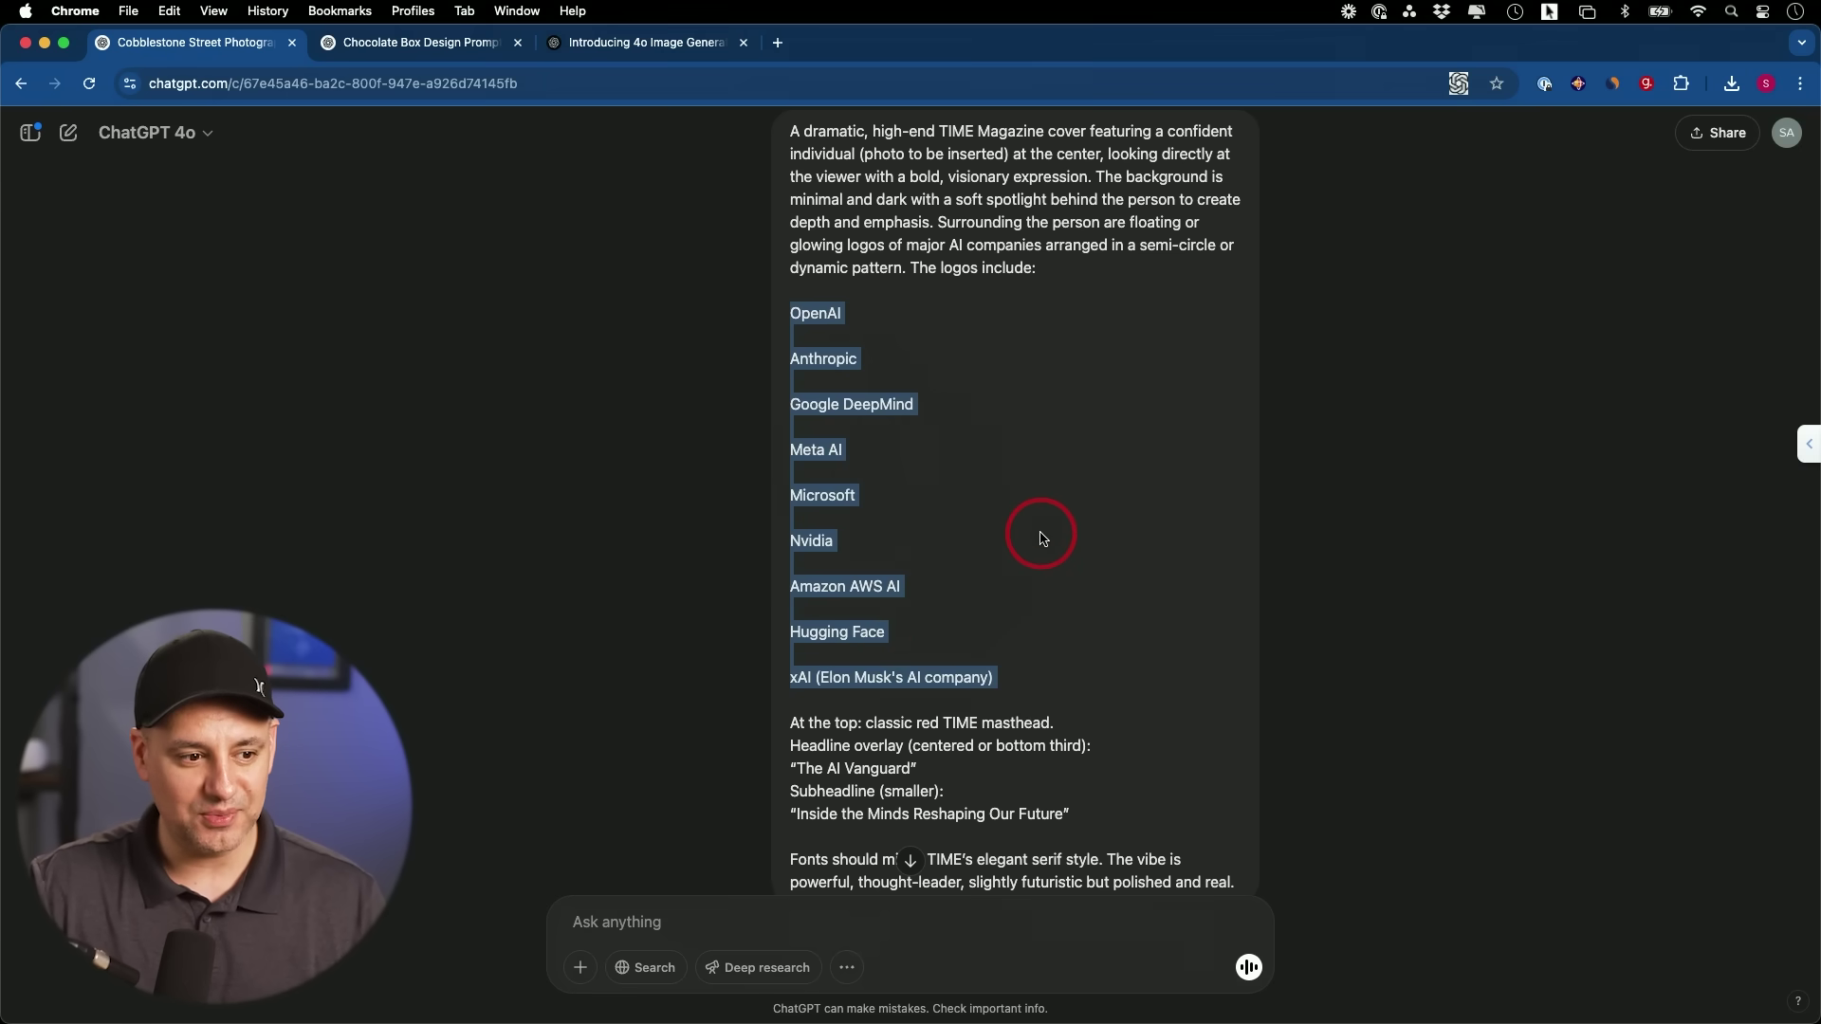
scroll(1043, 532, "down", 1)
scroll(1041, 539, "down", 1)
left_click_drag(795, 654, 1101, 778)
left_click(1031, 708)
View the generated 'The AI Vanguard' TIME cover full-screen, then close the viewer
scroll(1030, 702, "down", 10)
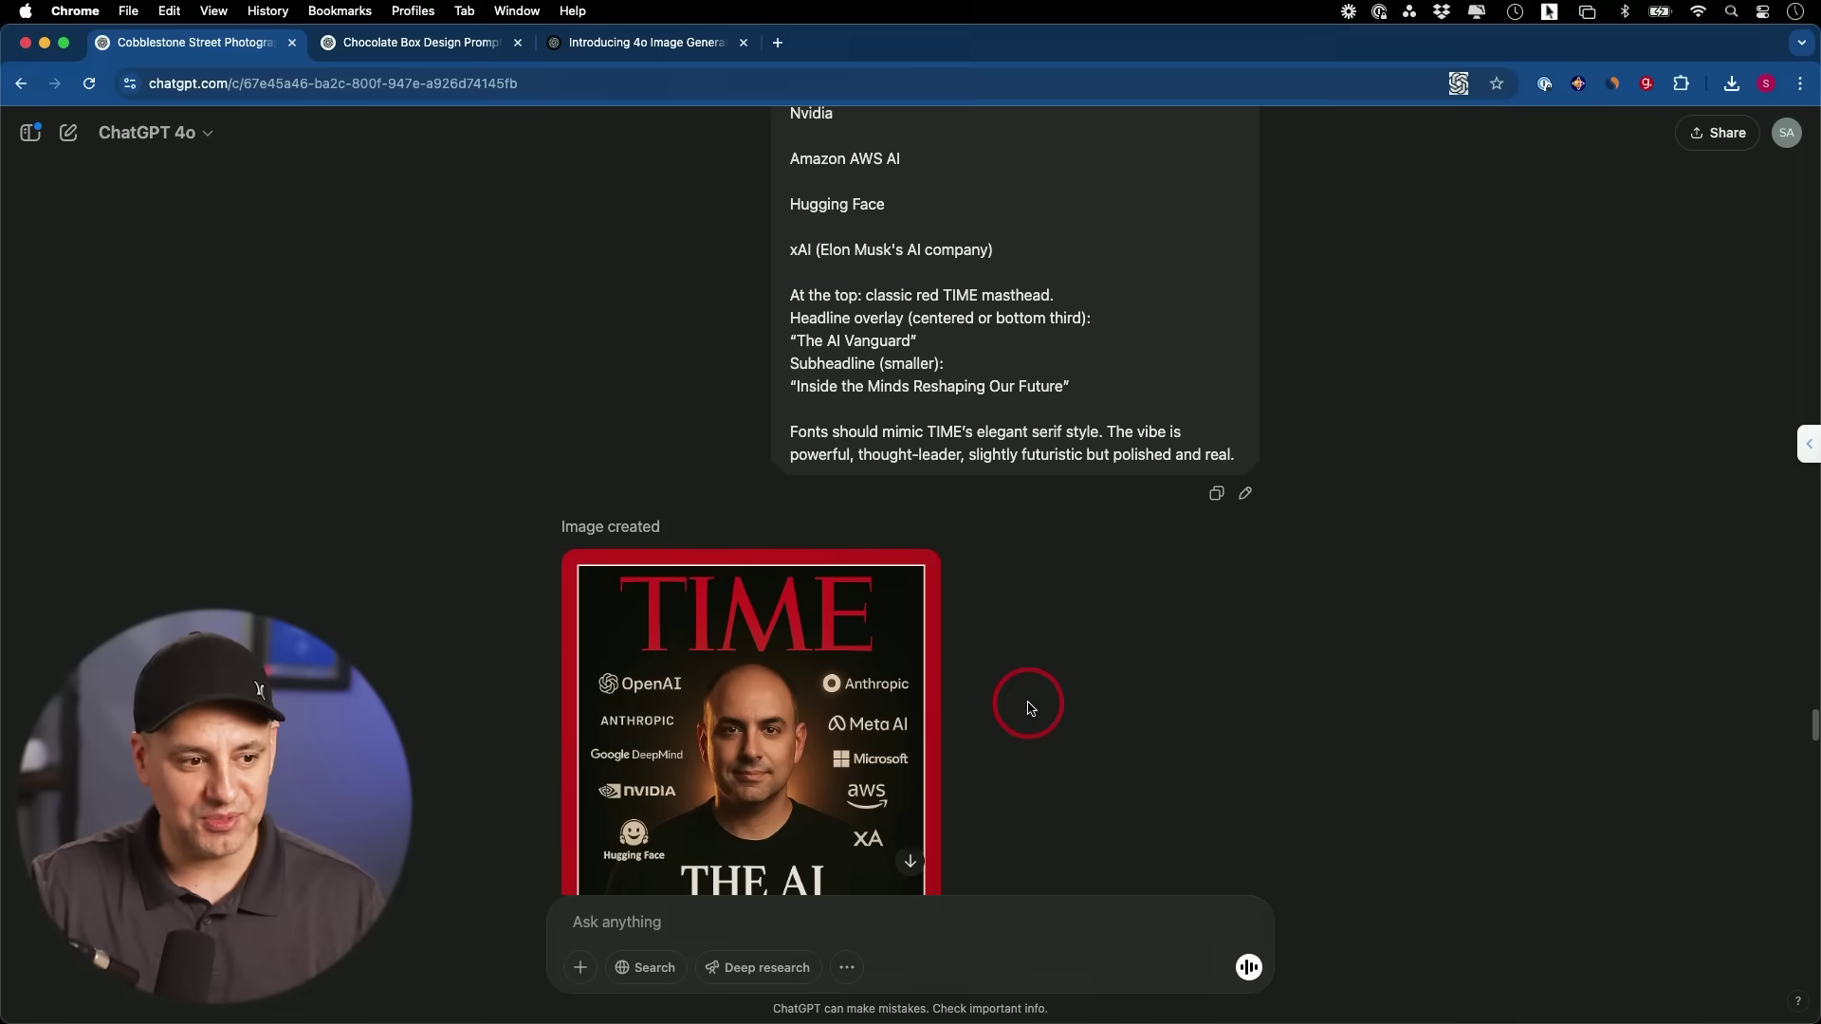
left_click(733, 636)
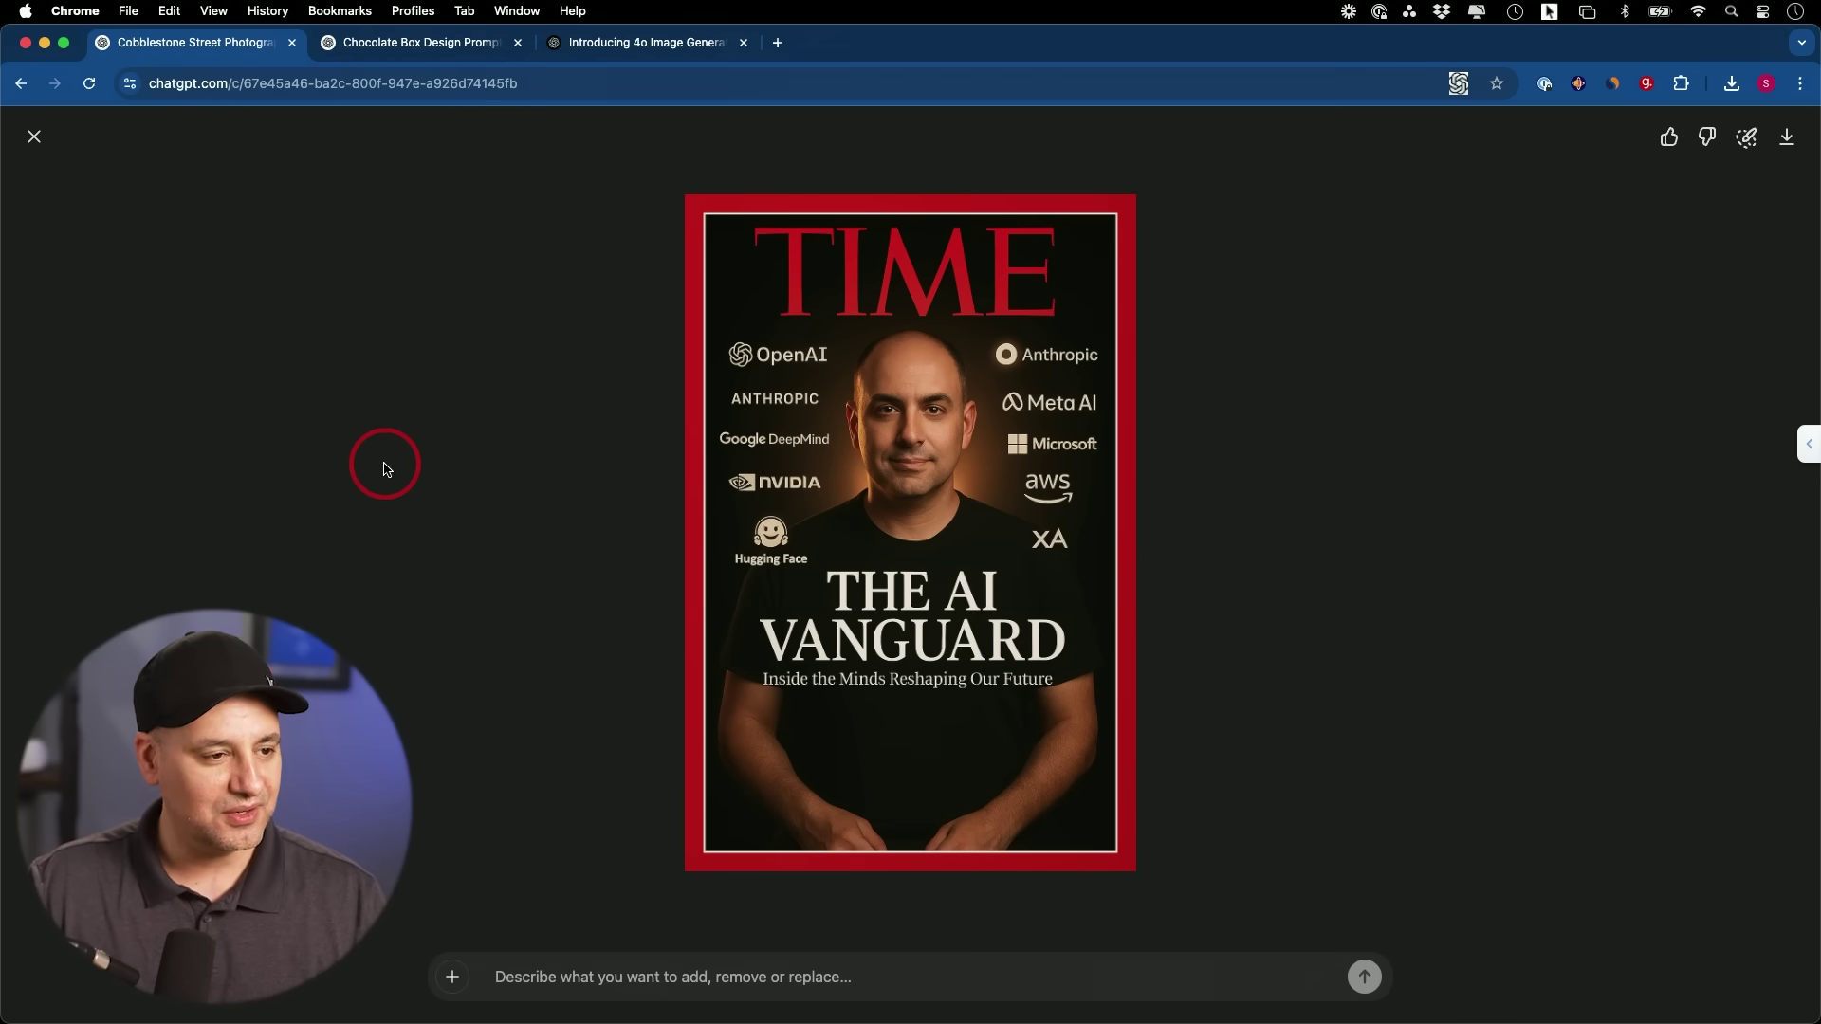
left_click(36, 141)
Scroll down to the arms-crossed TIME cover made from the uploaded photo
scroll(821, 573, "down", 2)
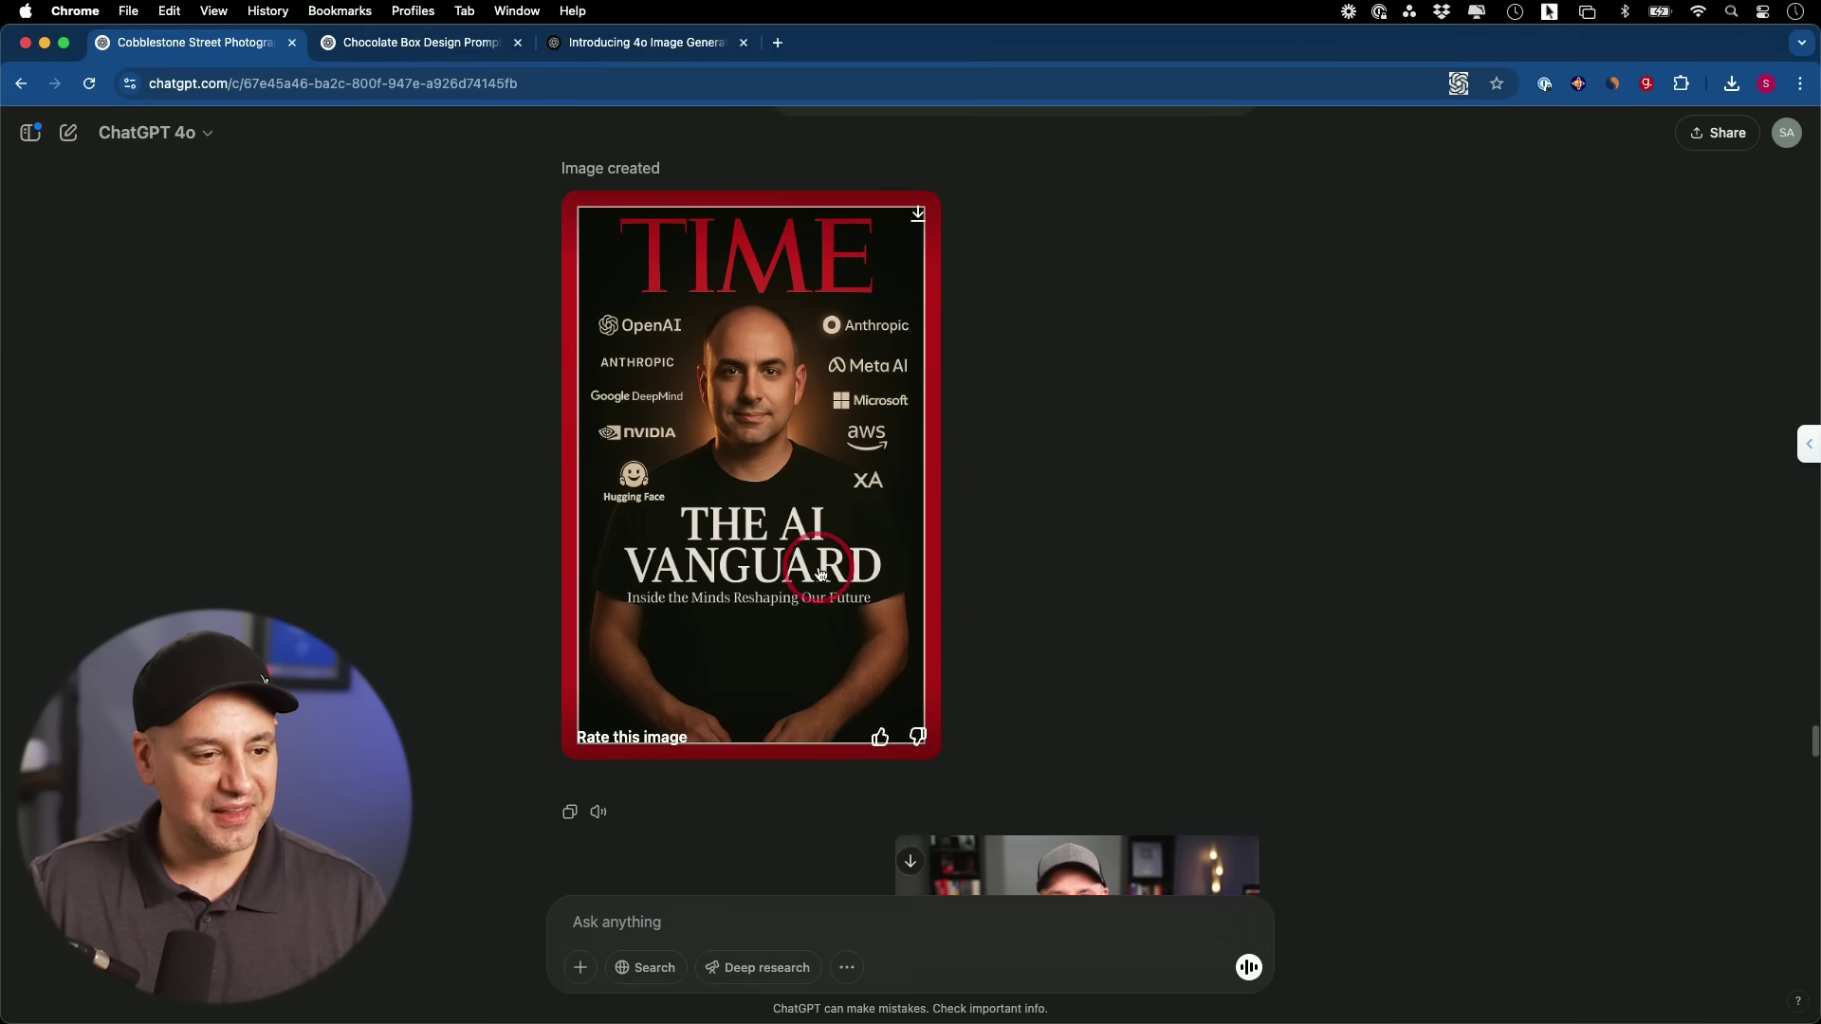
scroll(821, 573, "down", 2)
scroll(1091, 730, "down", 1)
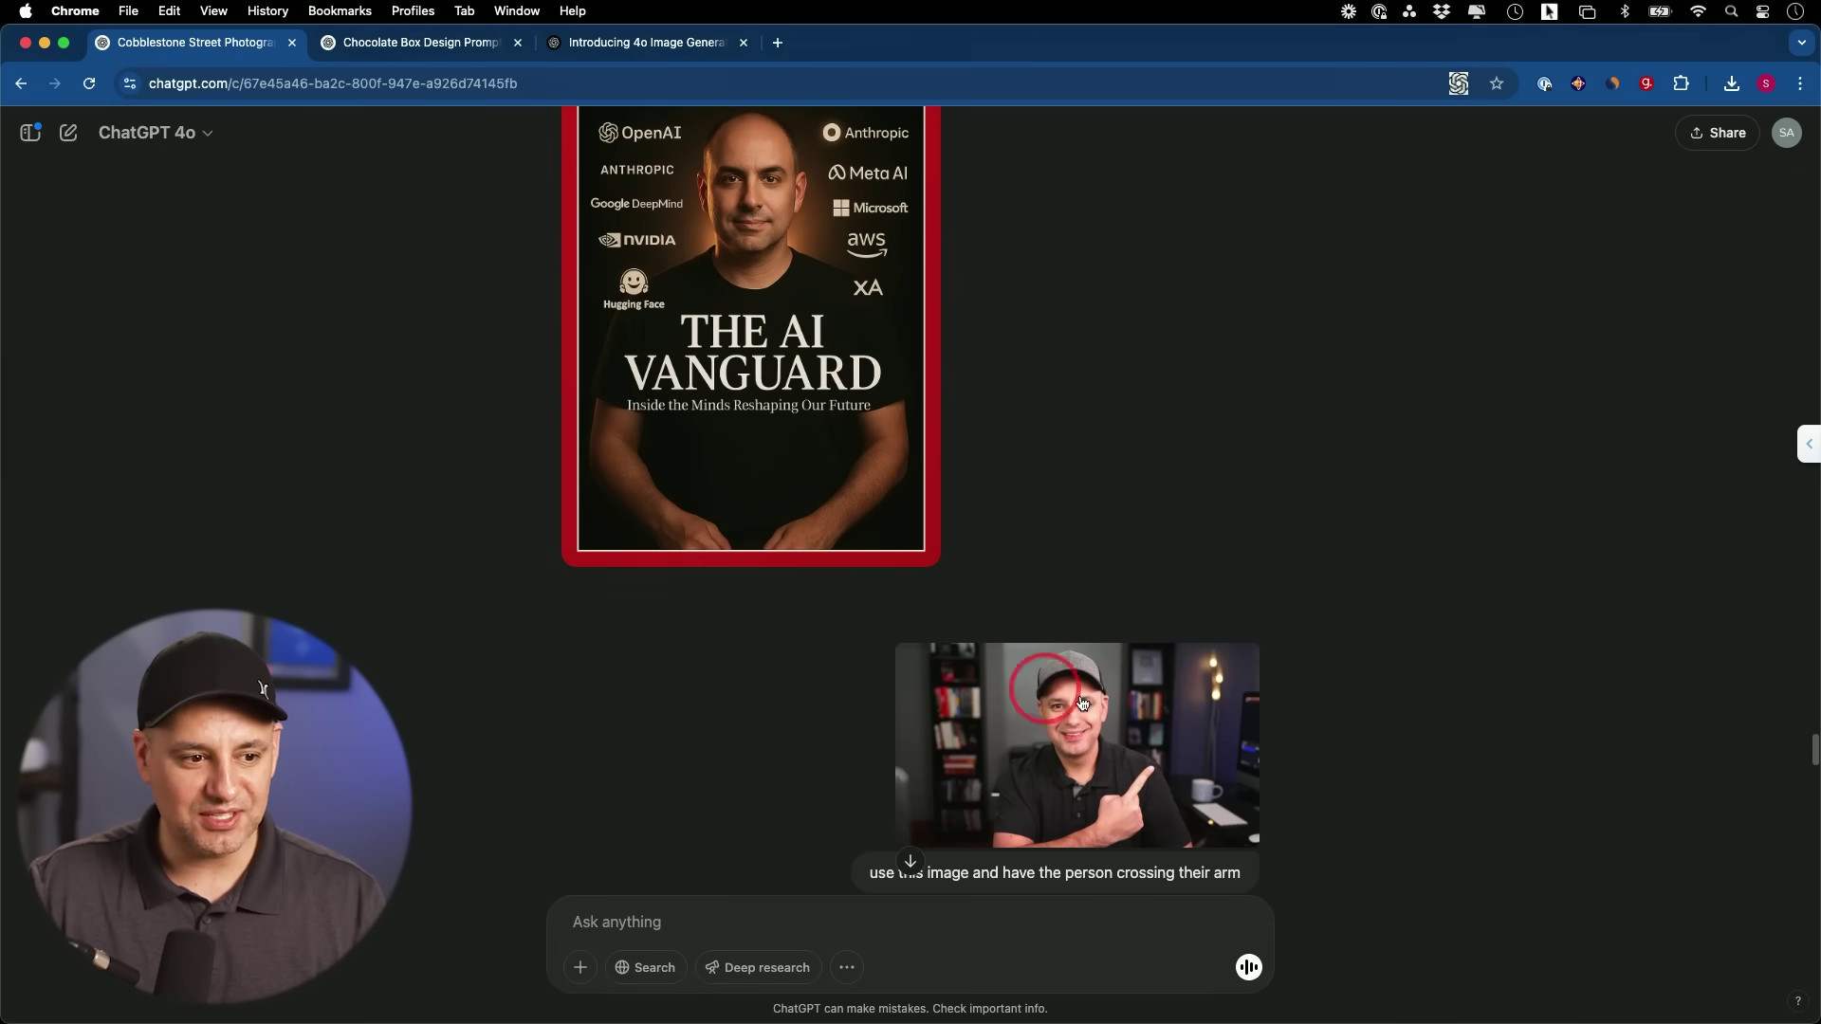
scroll(1082, 712, "down", 1)
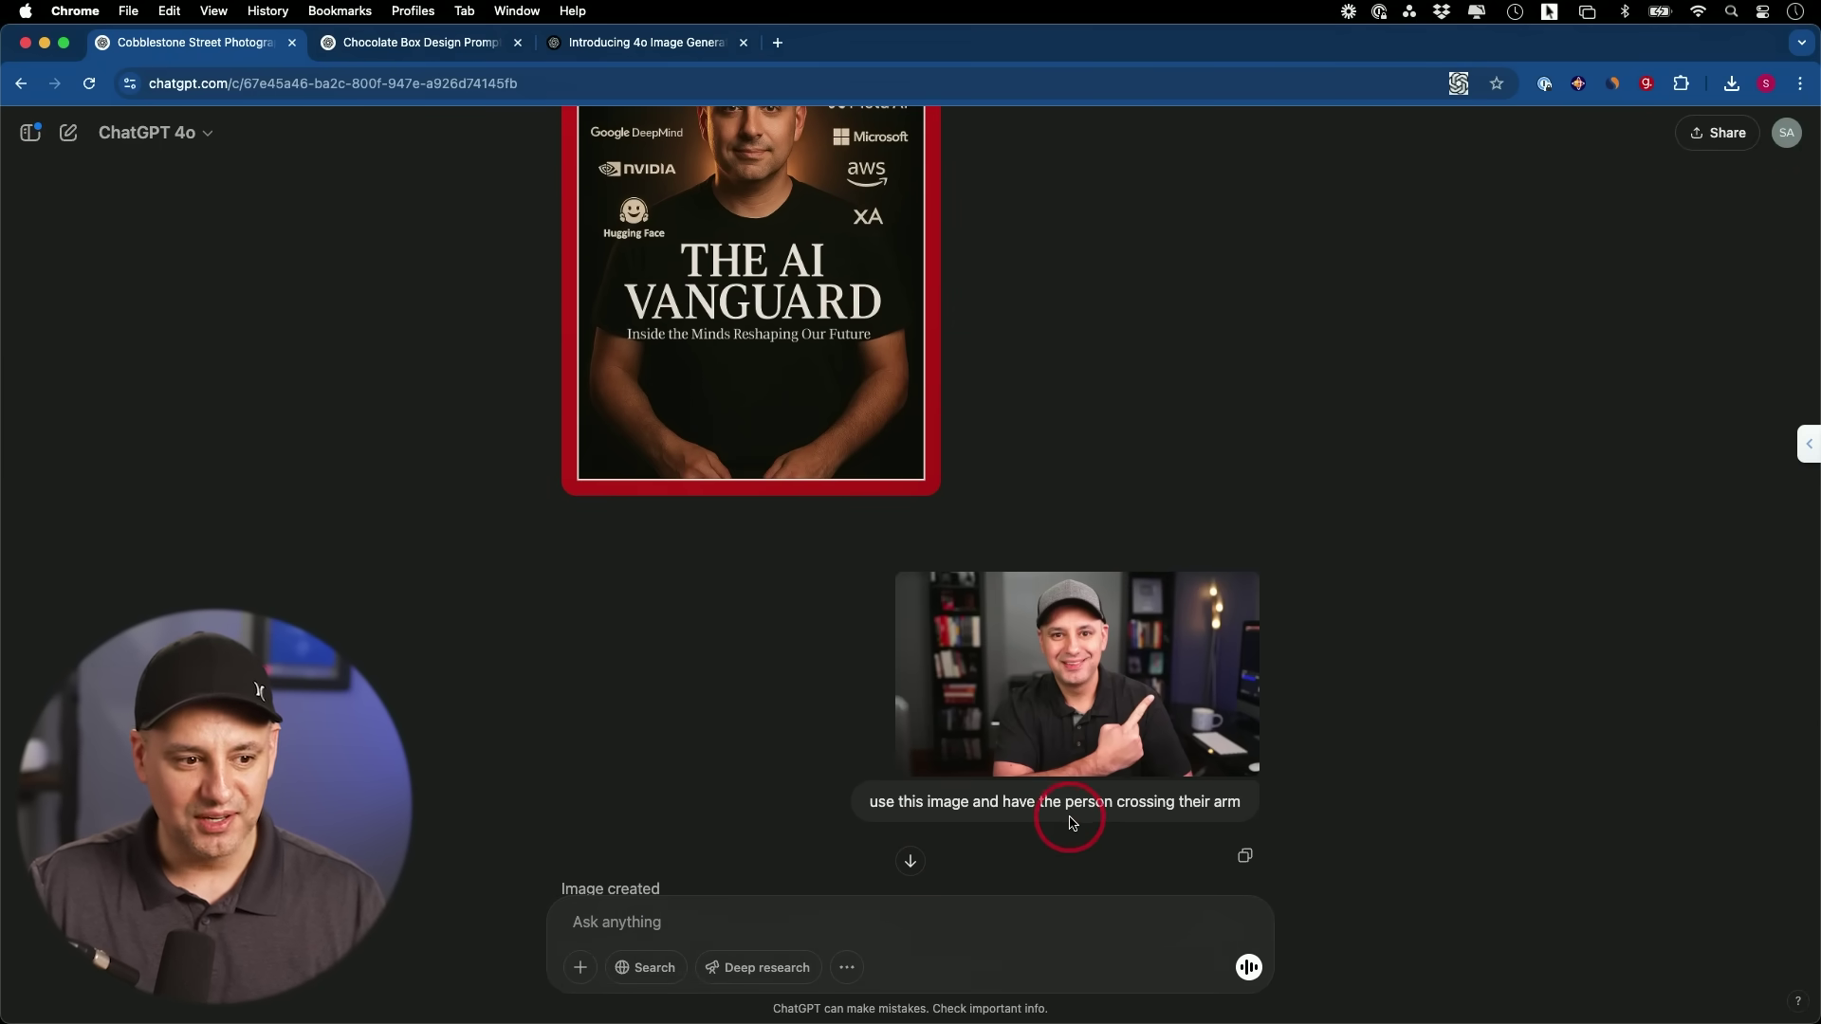
scroll(1176, 797, "down", 5)
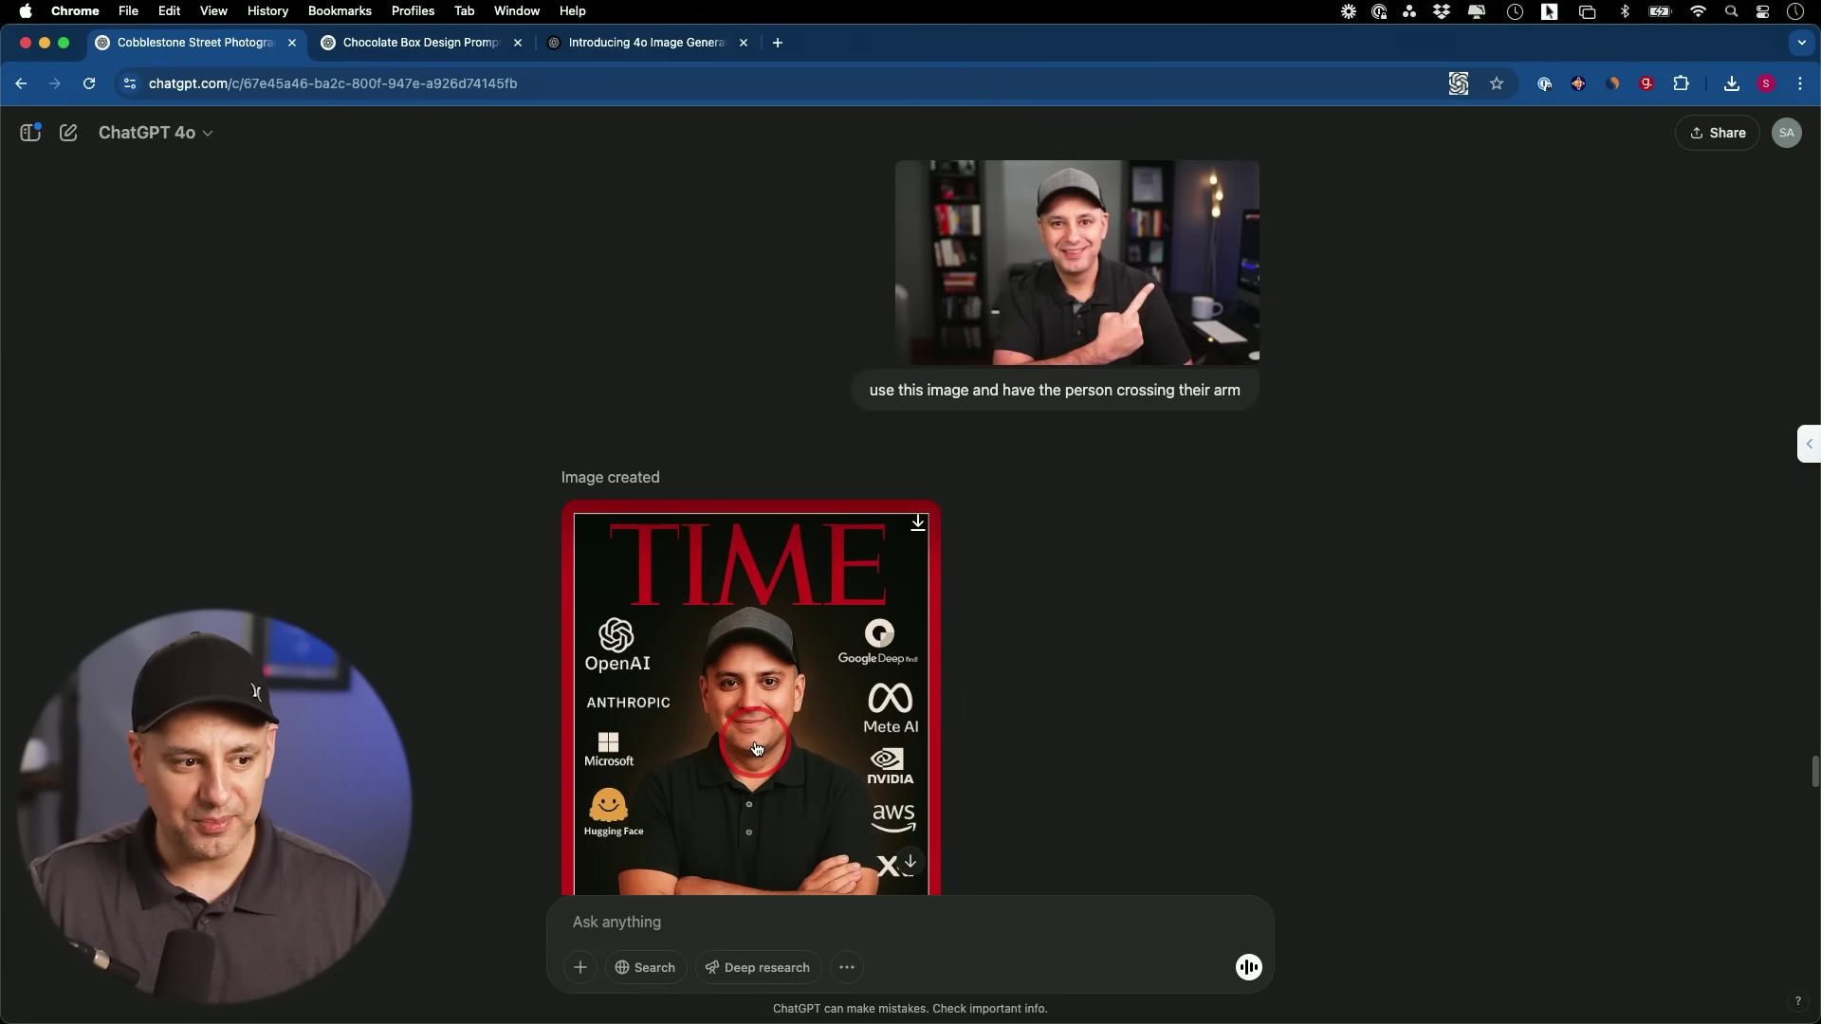
View the arms-crossed cover full-screen, close it, and move down to the backlit sunset prompt
left_click(756, 749)
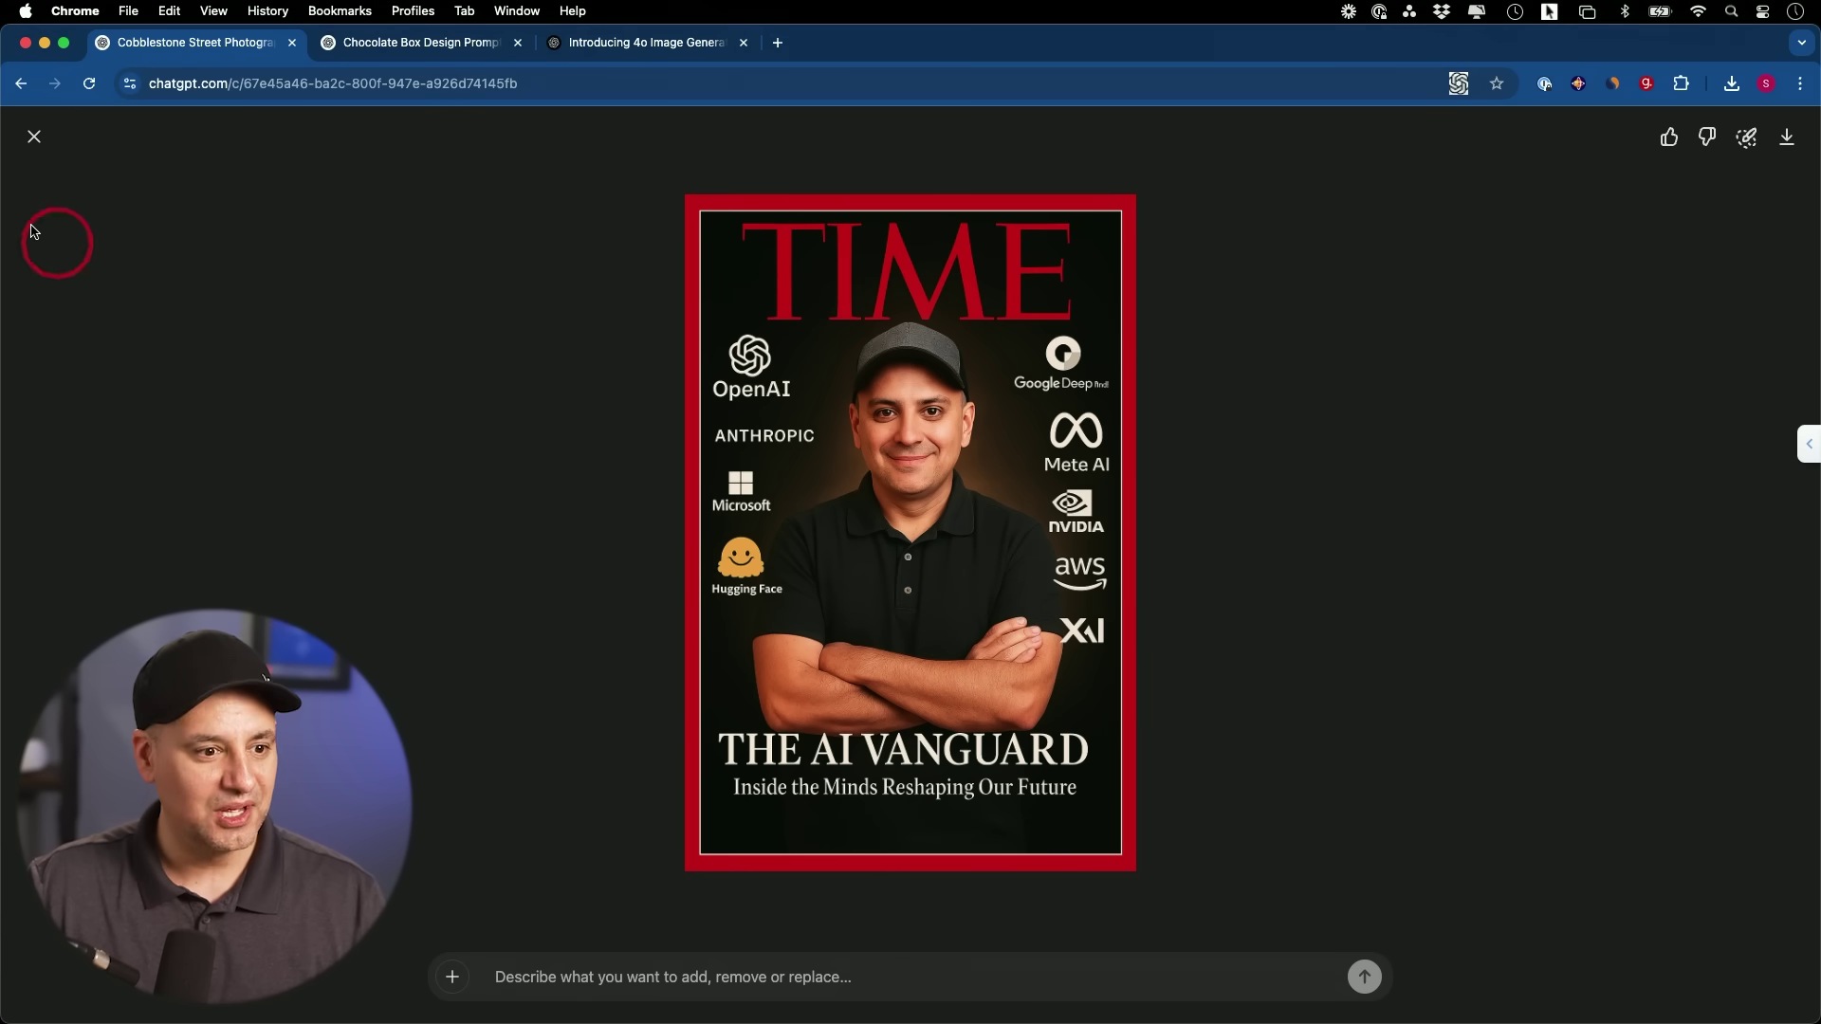
left_click(34, 136)
scroll(1200, 479, "down", 4)
scroll(1200, 479, "down", 3)
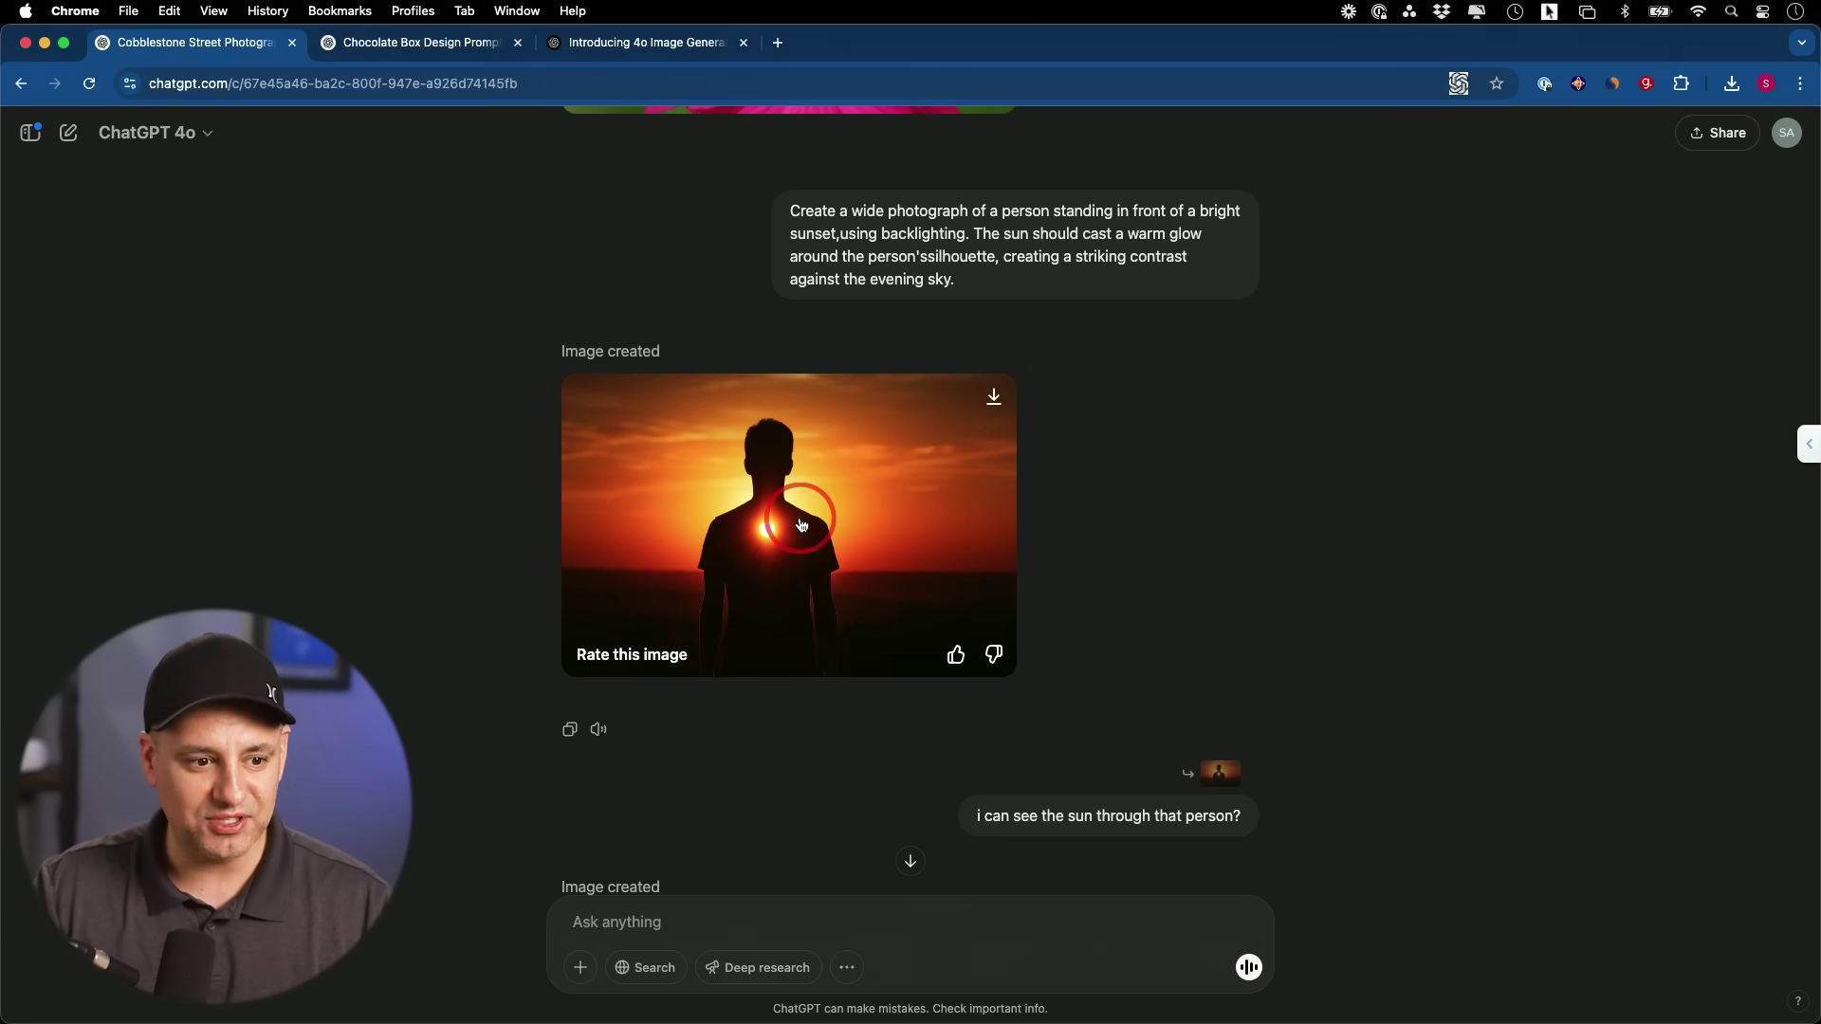
Enlarge the backlit sunset silhouette image, close it, and move down to the Cabinet Card prompt
left_click(863, 531)
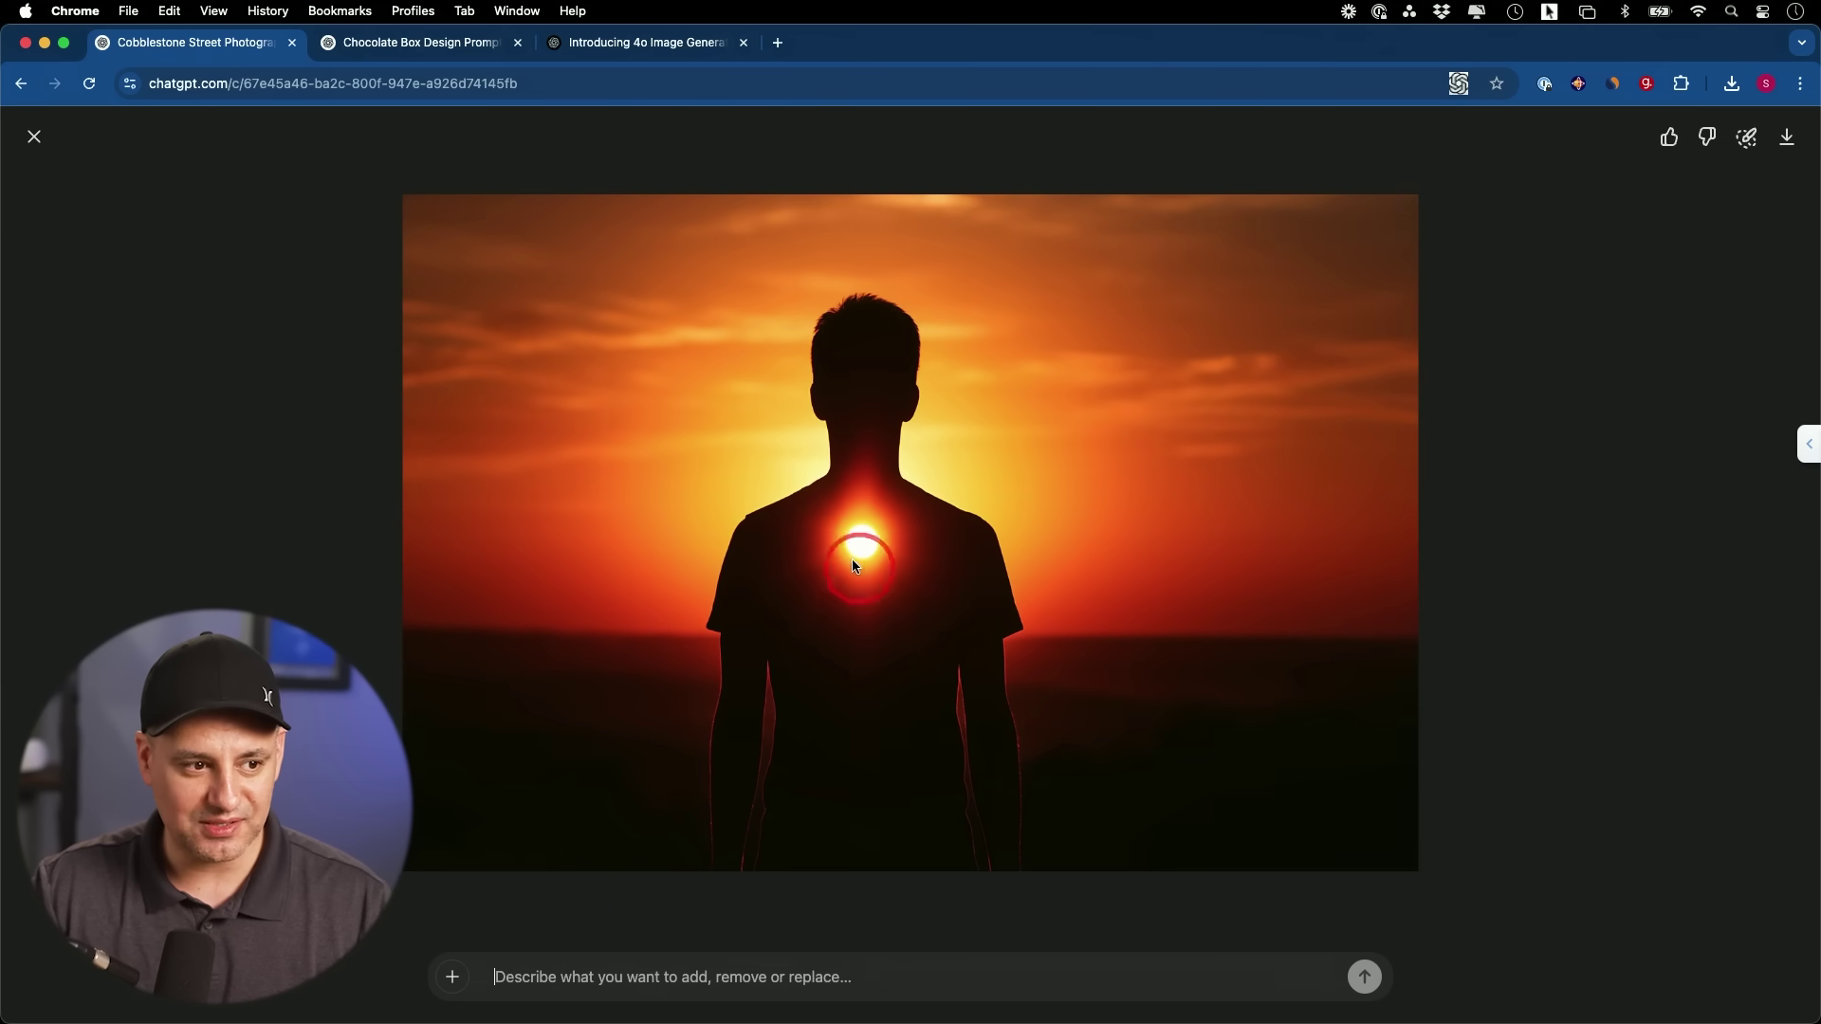
left_click(34, 139)
scroll(638, 480, "down", 8)
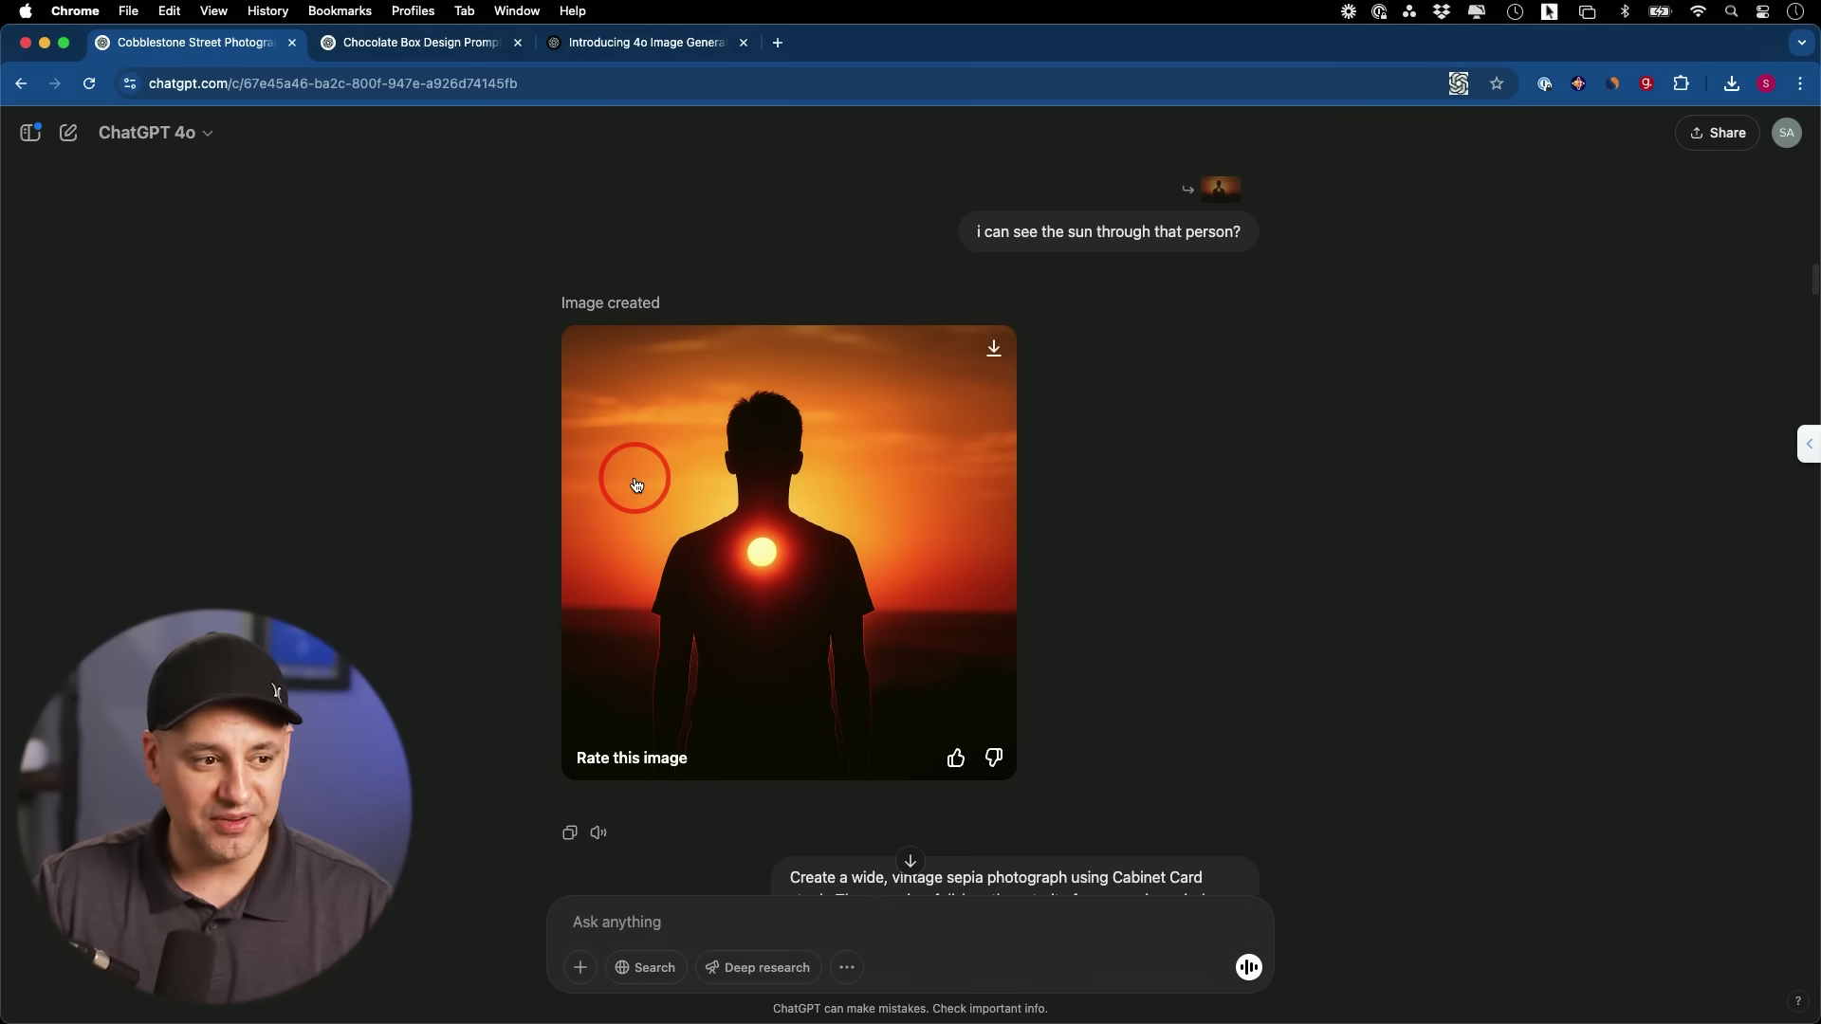
scroll(777, 510, "down", 4)
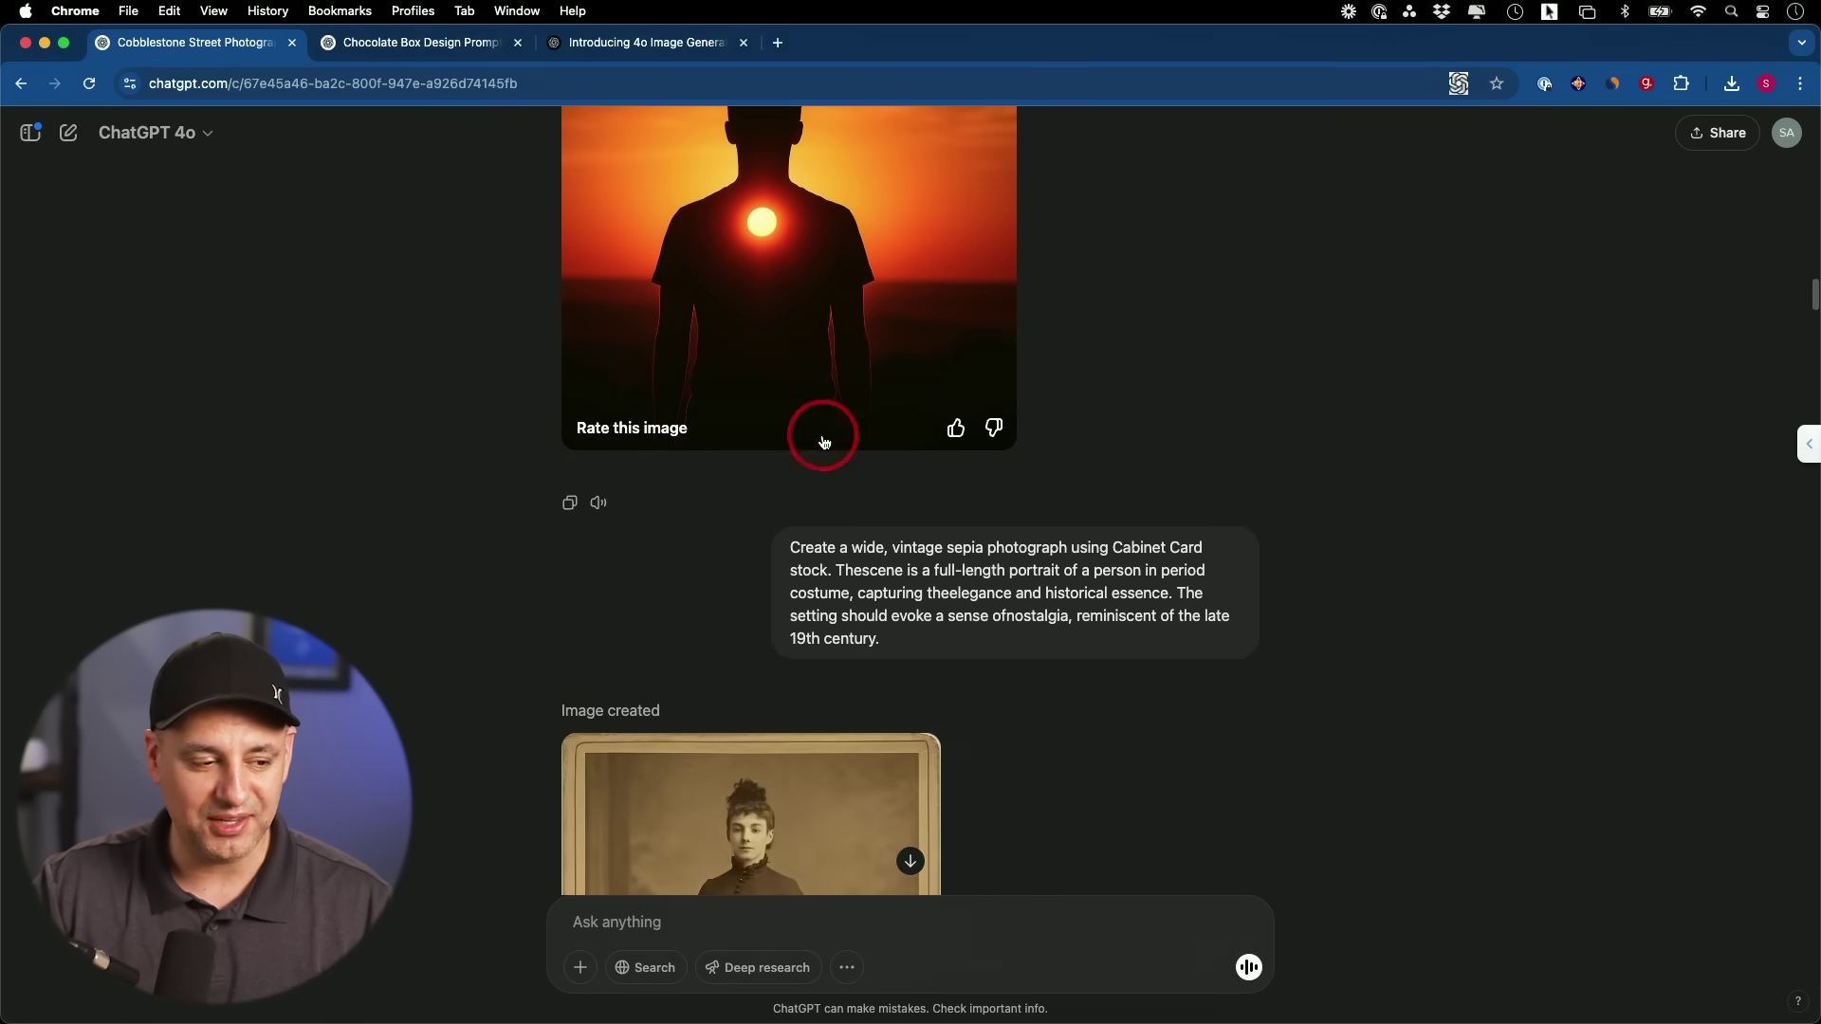
Scroll down to the sepia Cabinet Card portrait of the woman in a Victorian gown
scroll(825, 439, "down", 5)
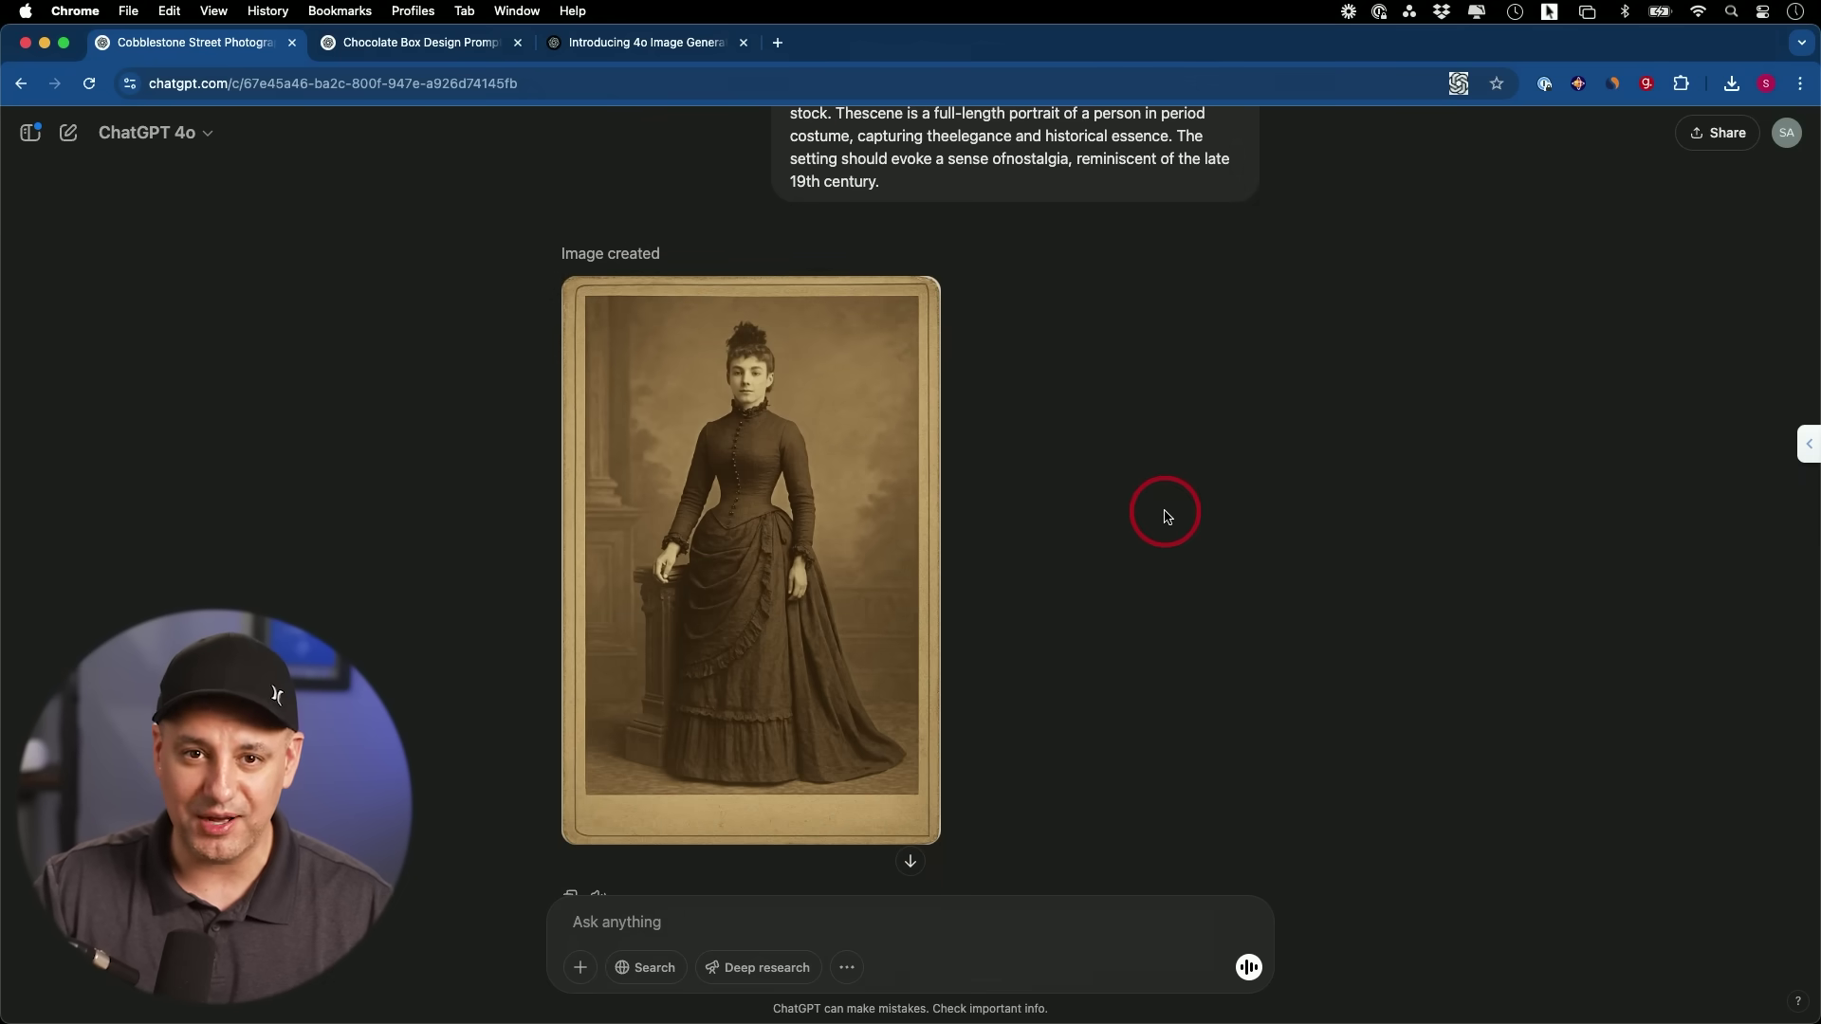